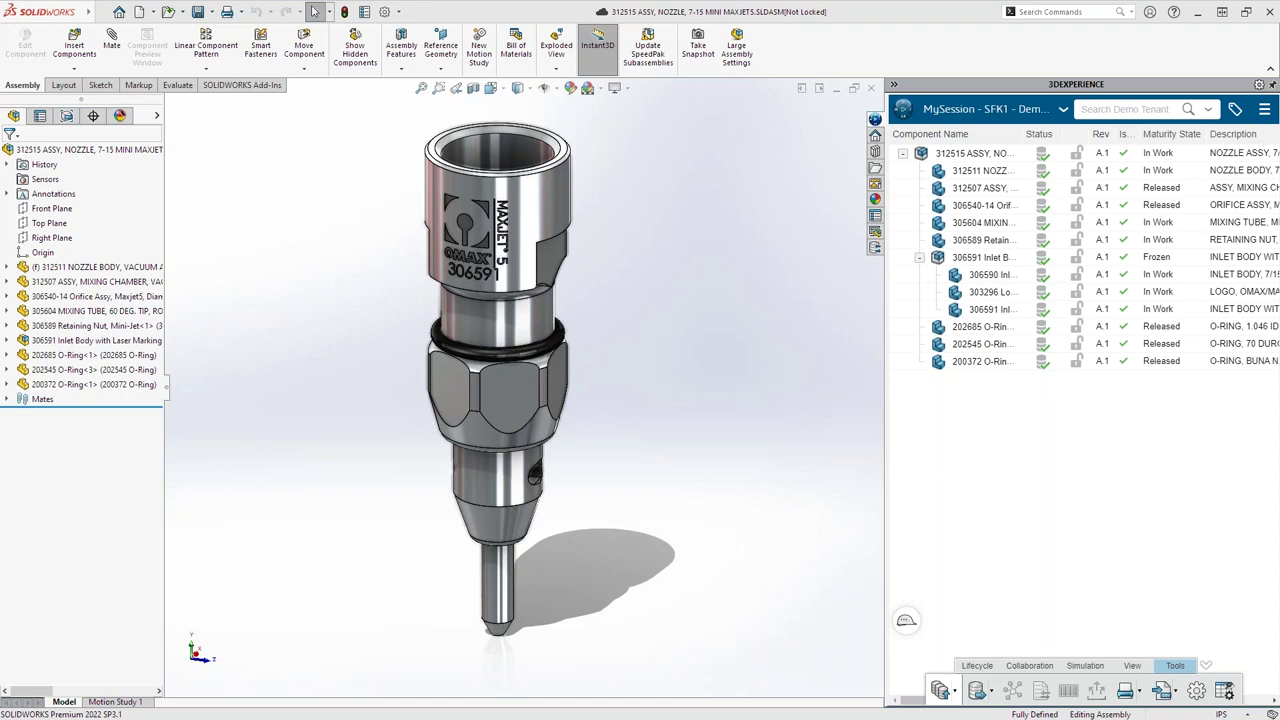
- Start exporting the nozzle assembly as a package, with the 305604 mixing tube and the top-level 312515 assembly set to For Edit
{"action": "mouse_move", "coordinate": [1042, 293]}
{"action": "left_click", "coordinate": [992, 692]}
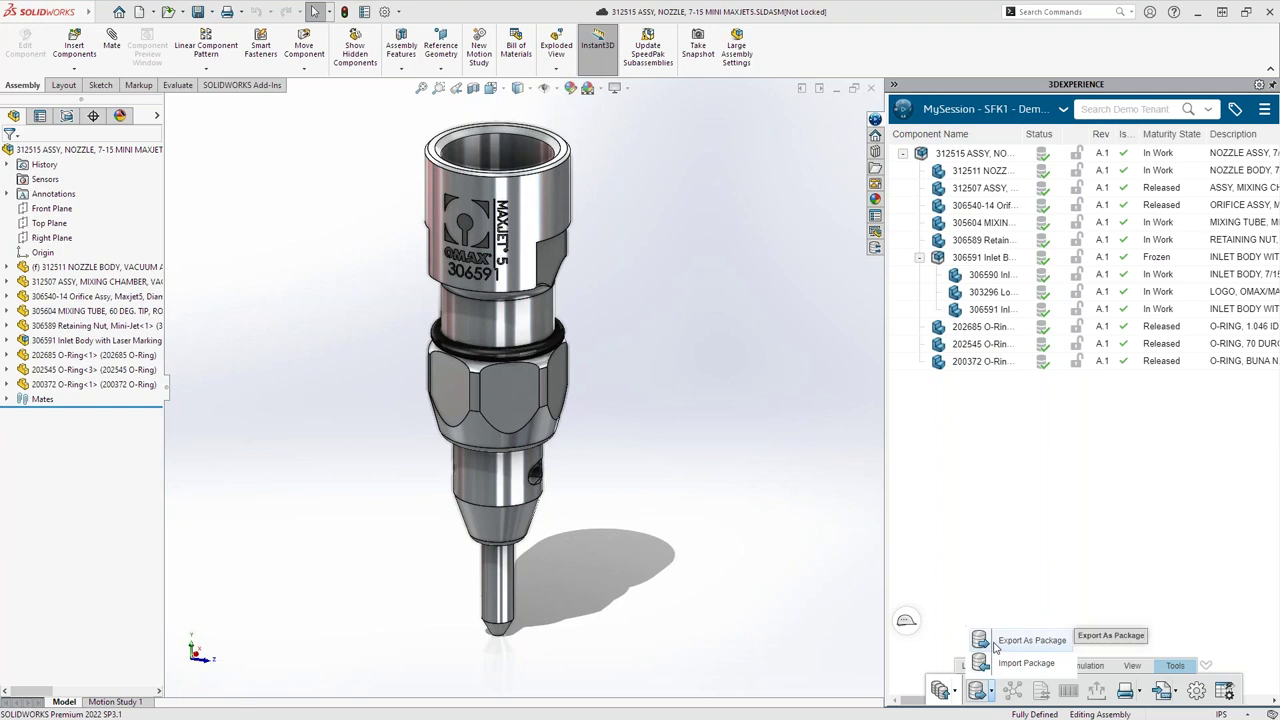
{"action": "left_click", "coordinate": [995, 642]}
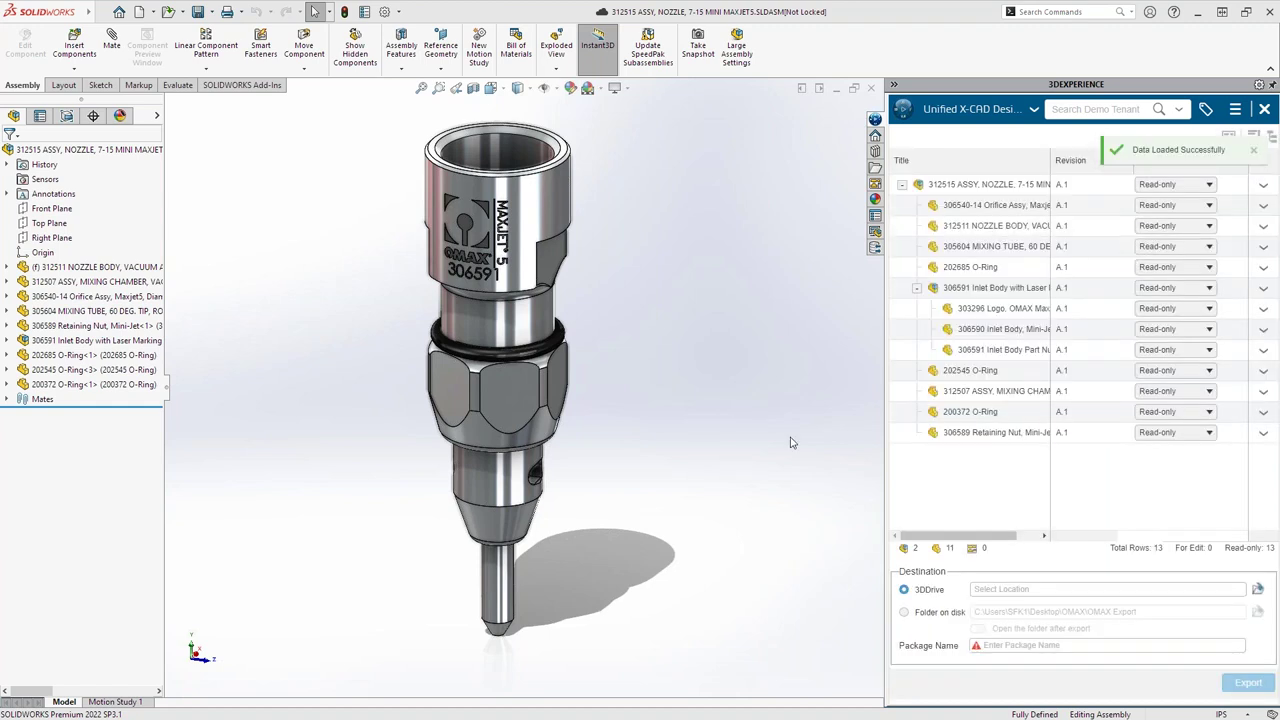
{"action": "left_click_drag", "start_coordinate": [885, 427], "coordinate": [828, 427]}
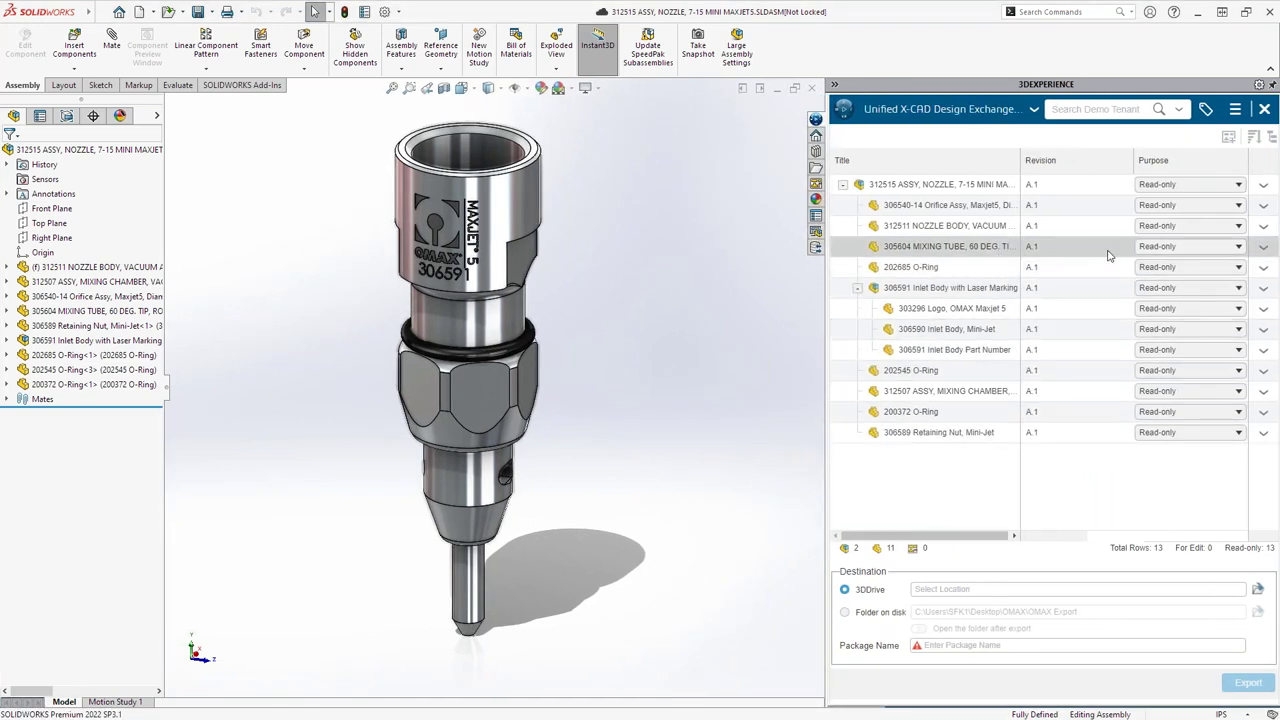
{"action": "left_click", "coordinate": [1160, 247]}
{"action": "left_click", "coordinate": [1160, 280]}
{"action": "left_click", "coordinate": [1193, 185]}
{"action": "left_click", "coordinate": [1196, 217]}
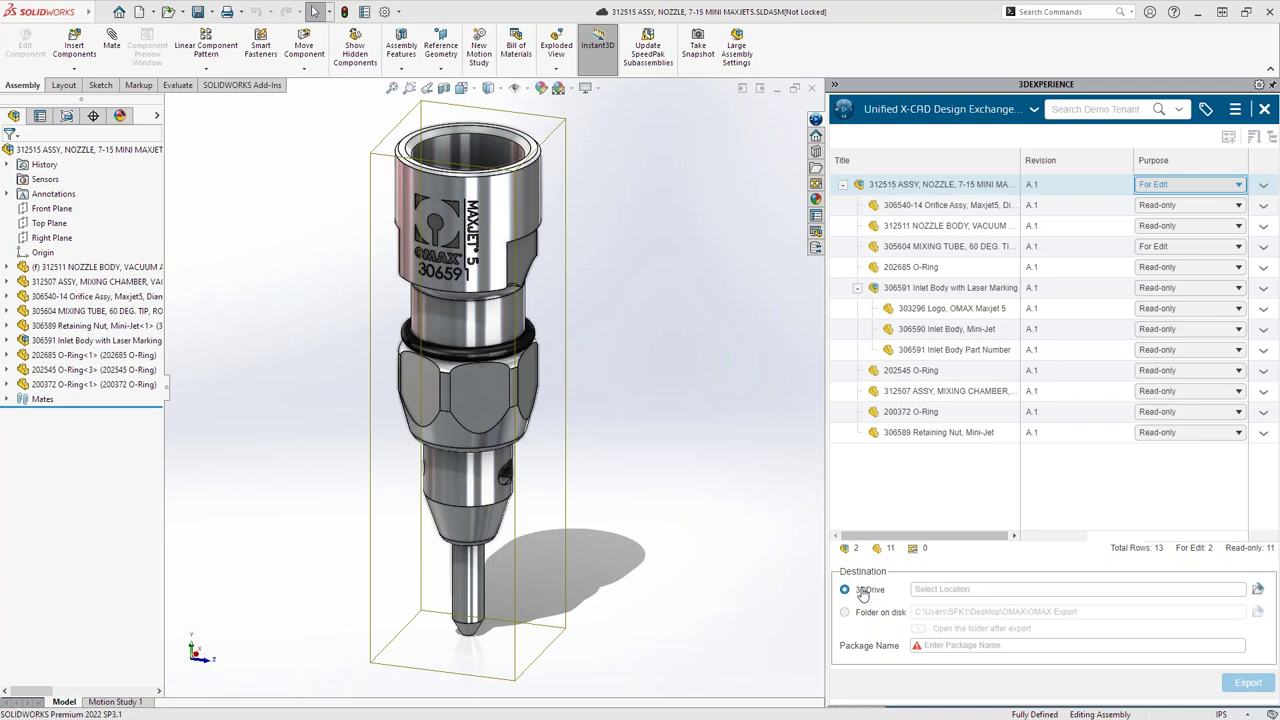
- Export the package to the OMAX Export folder on disk under the name Nozzle, and close the exchange panel
{"action": "left_click", "coordinate": [845, 613]}
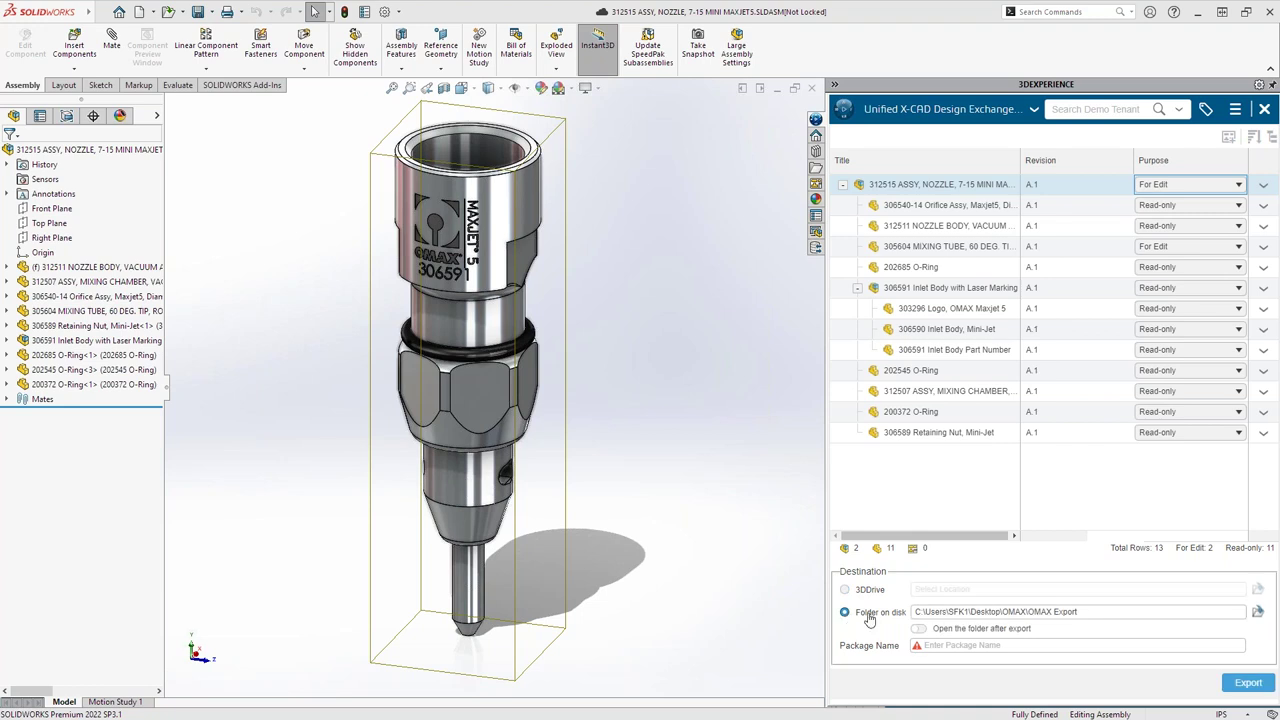
{"action": "left_click", "coordinate": [945, 647]}
{"action": "type", "text": "No"}
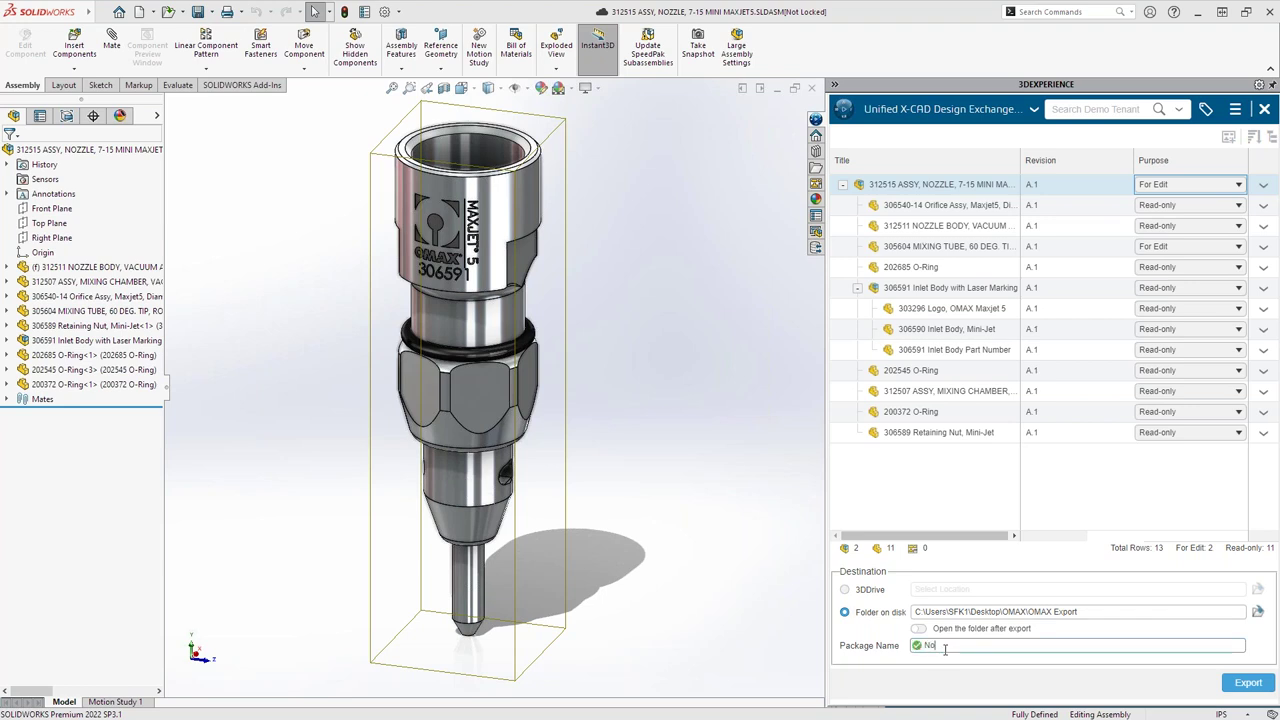
{"action": "type", "text": "zzle"}
{"action": "left_click", "coordinate": [1264, 109]}
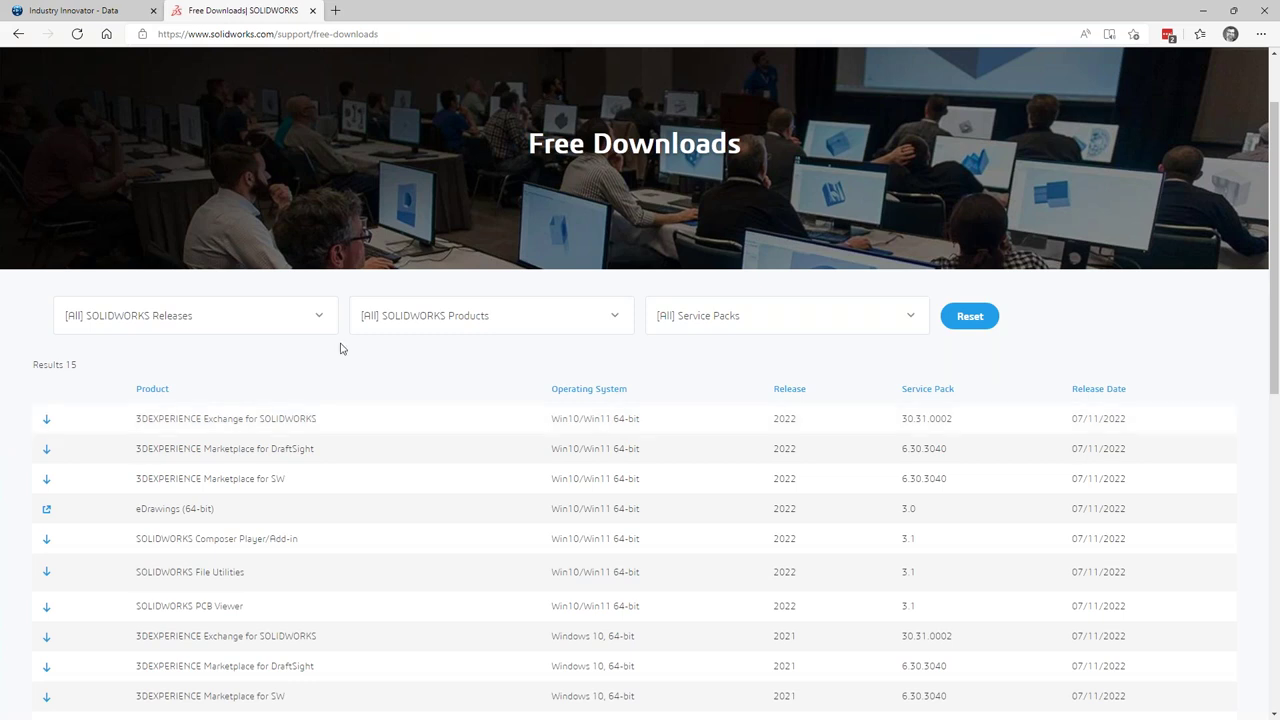
- Return to SOLIDWORKS, minimize the assembly window, and import Nozzle.sldpkg from the OMAX Export folder with 3DEXPERIENCE Exchange
{"action": "left_click", "coordinate": [1200, 11]}
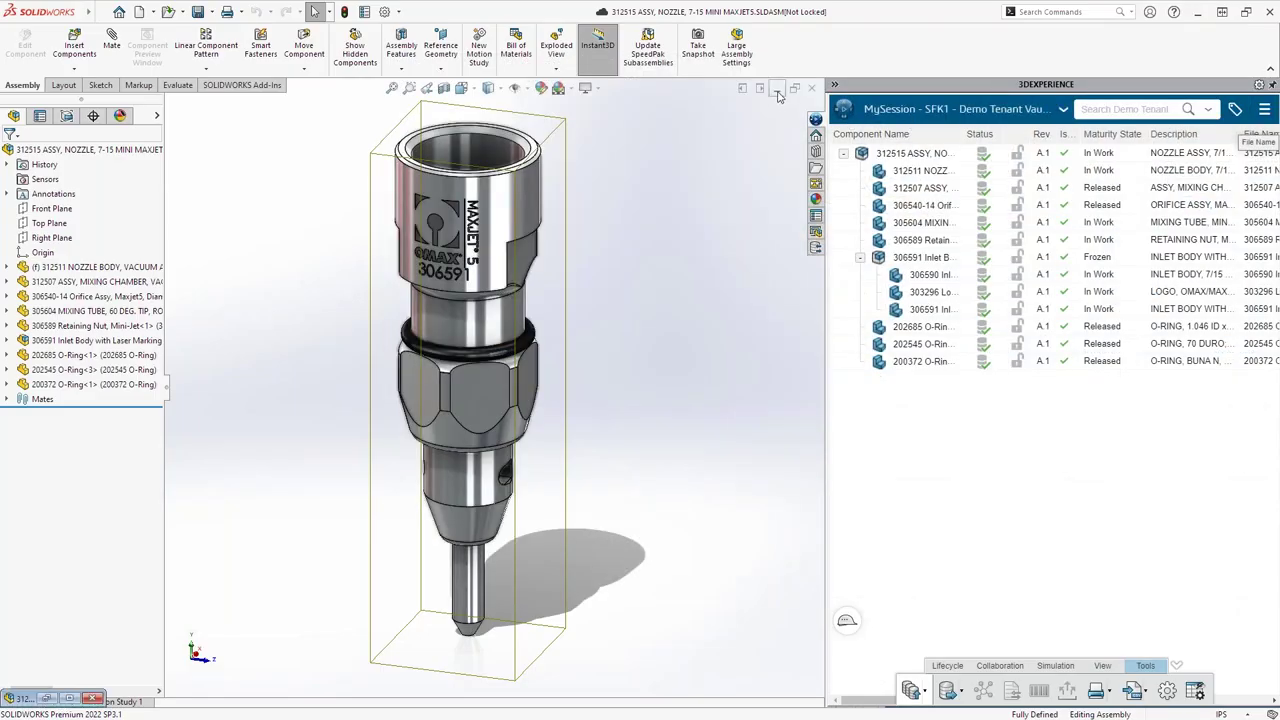
{"action": "left_click", "coordinate": [777, 91]}
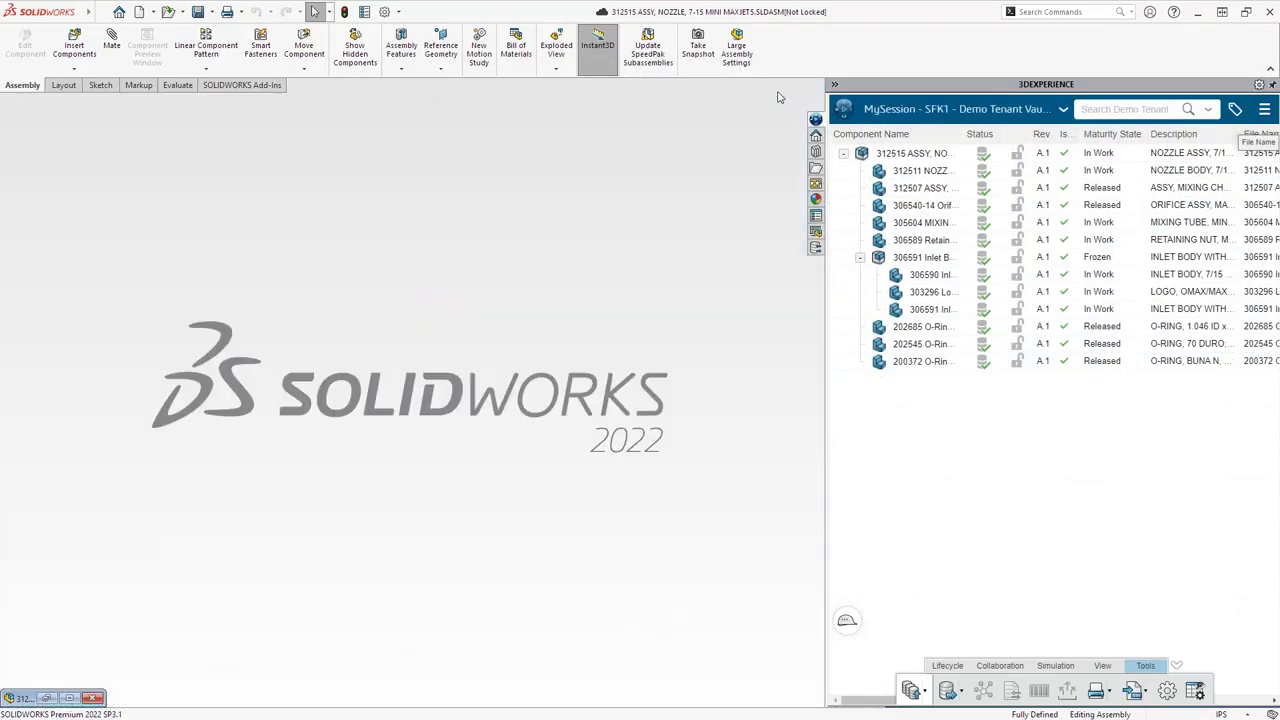
{"action": "left_click", "coordinate": [816, 249]}
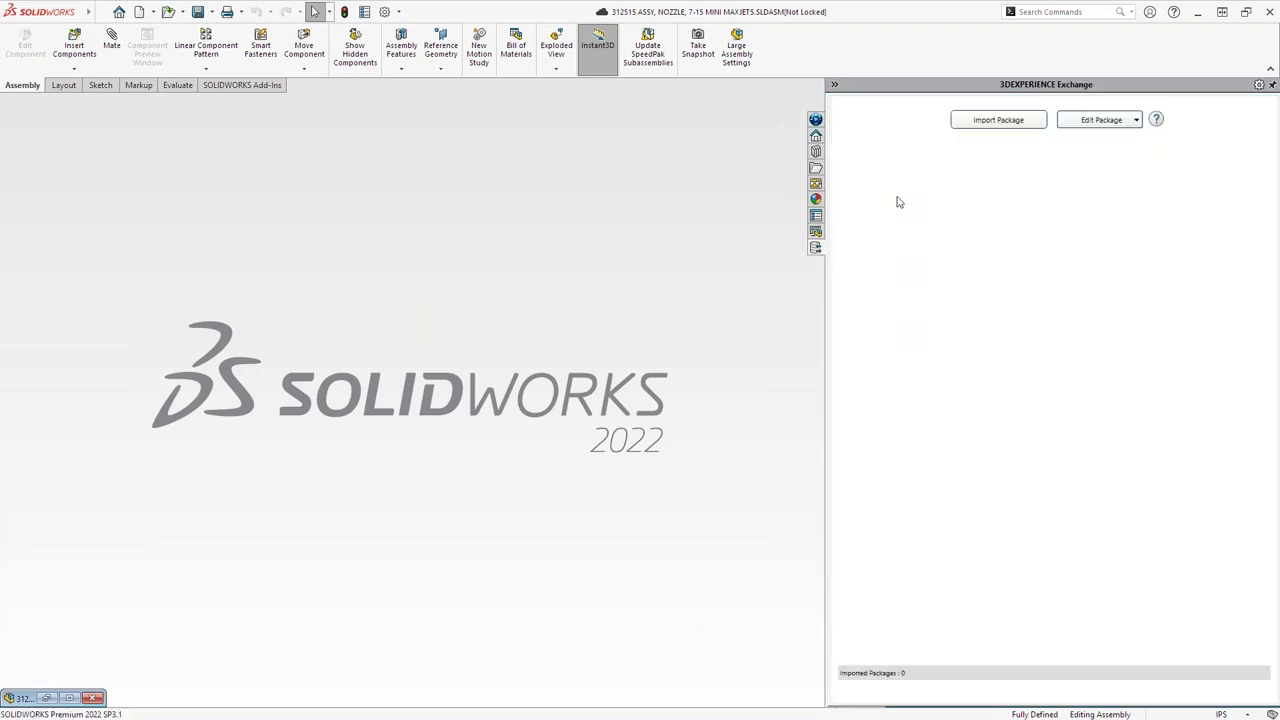
{"action": "left_click", "coordinate": [966, 125]}
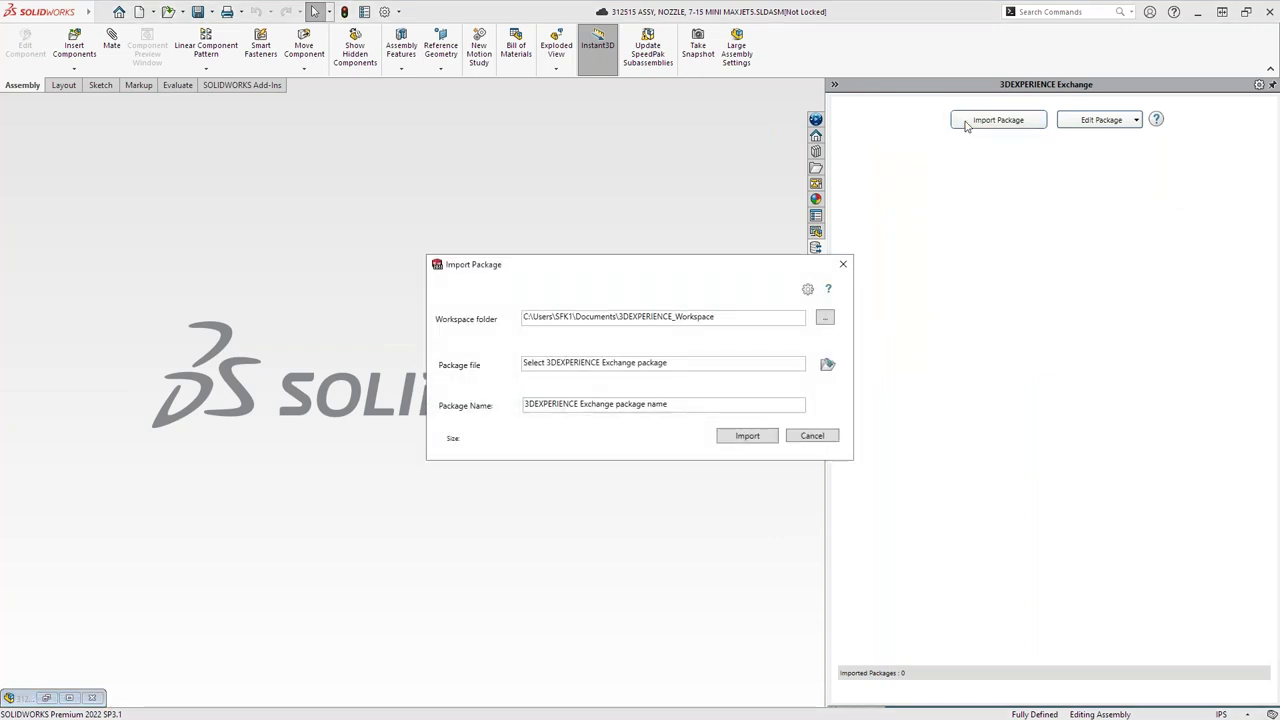
{"action": "left_click", "coordinate": [828, 366]}
{"action": "left_click", "coordinate": [574, 290]}
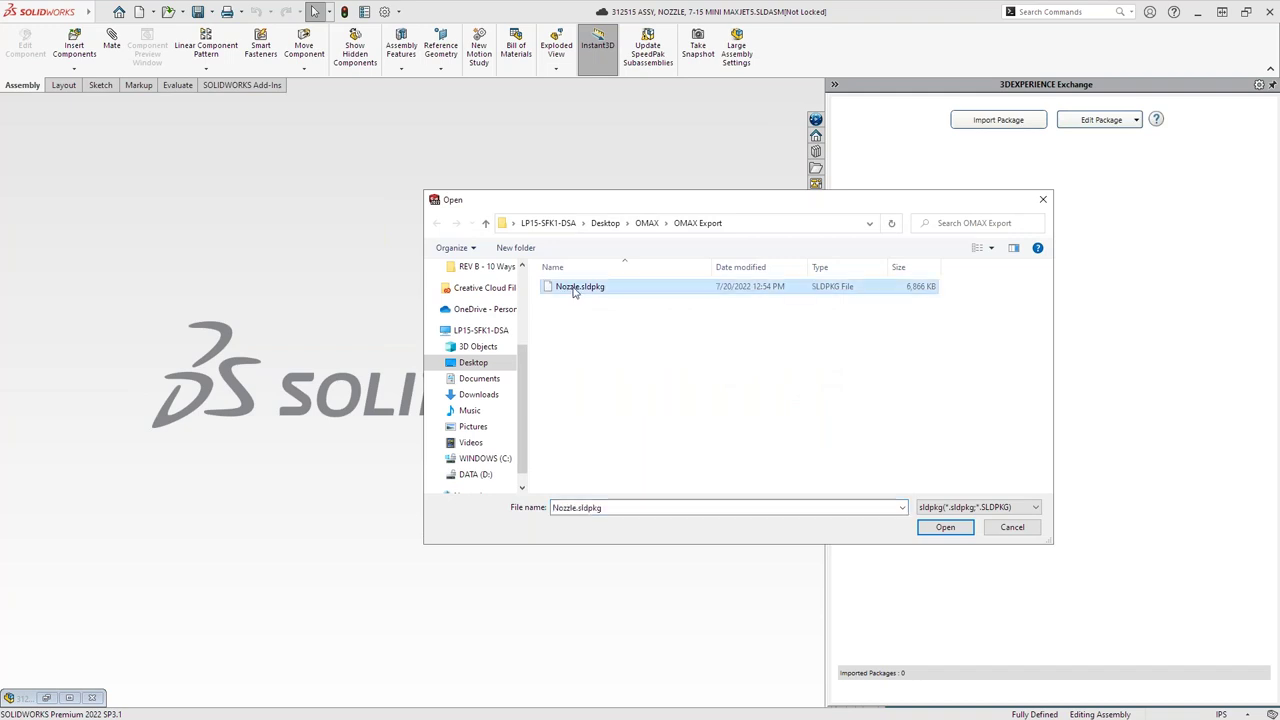
{"action": "left_click", "coordinate": [944, 528]}
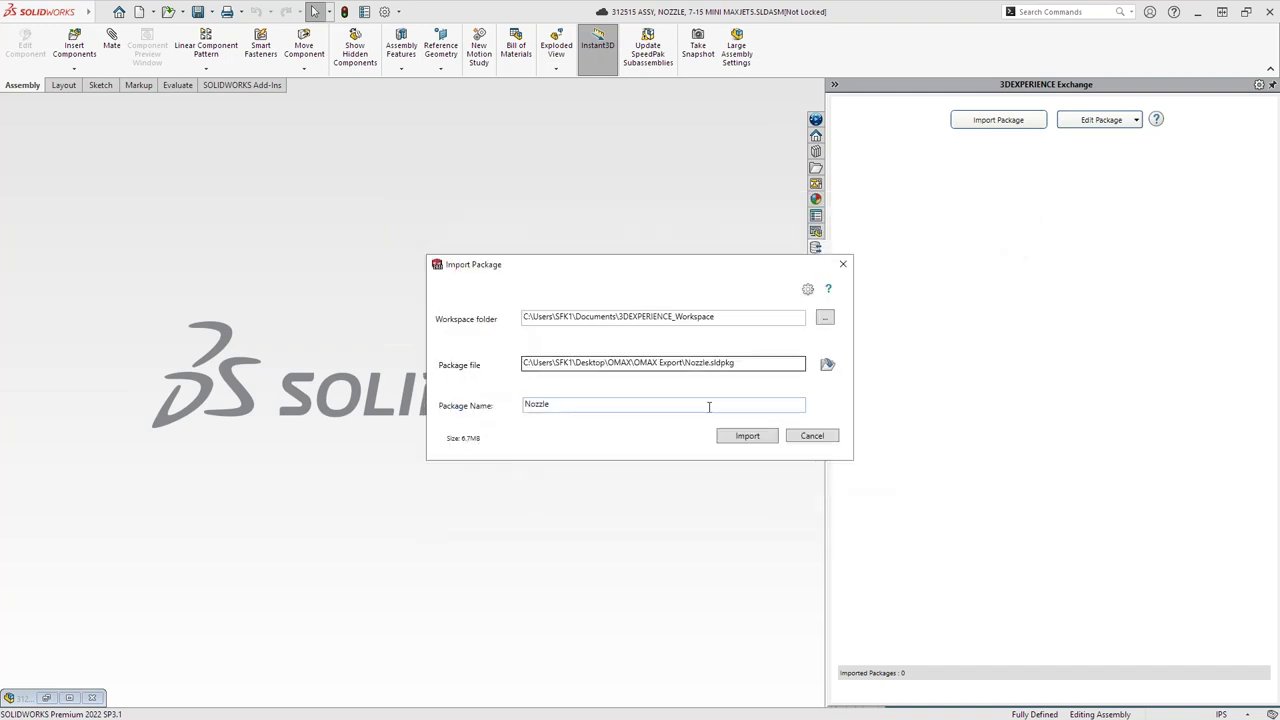
{"action": "left_click", "coordinate": [745, 436]}
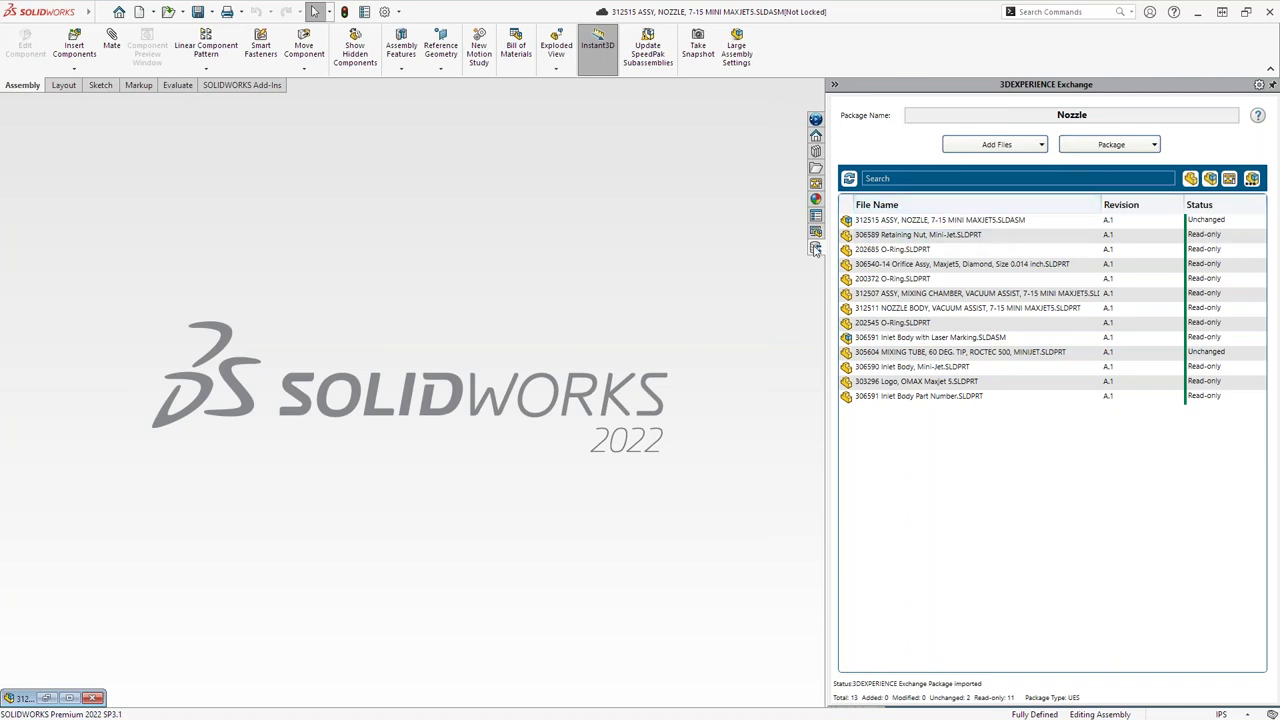
- Close the imported Nozzle package, and return to the 3DEXPERIENCE session with the nozzle assembly window restored
{"action": "left_click", "coordinate": [1113, 145]}
{"action": "left_click", "coordinate": [1092, 163]}
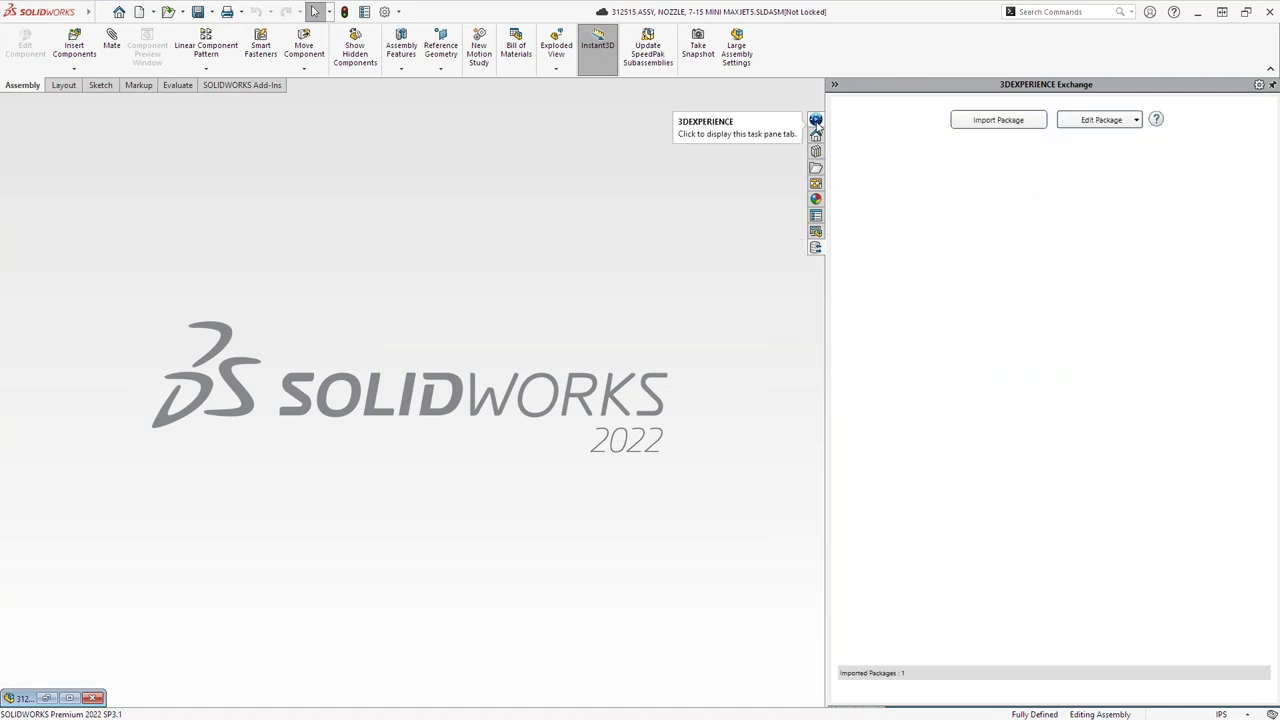
{"action": "left_click", "coordinate": [814, 128]}
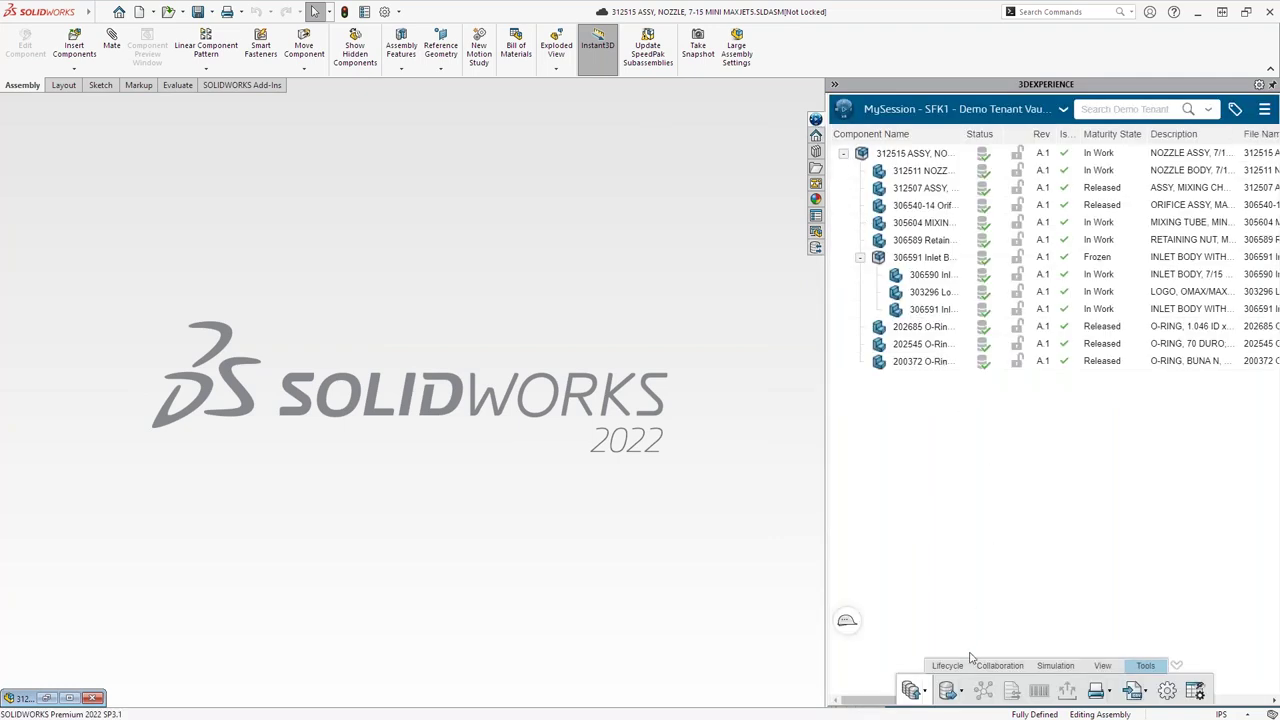
{"action": "left_click", "coordinate": [960, 692]}
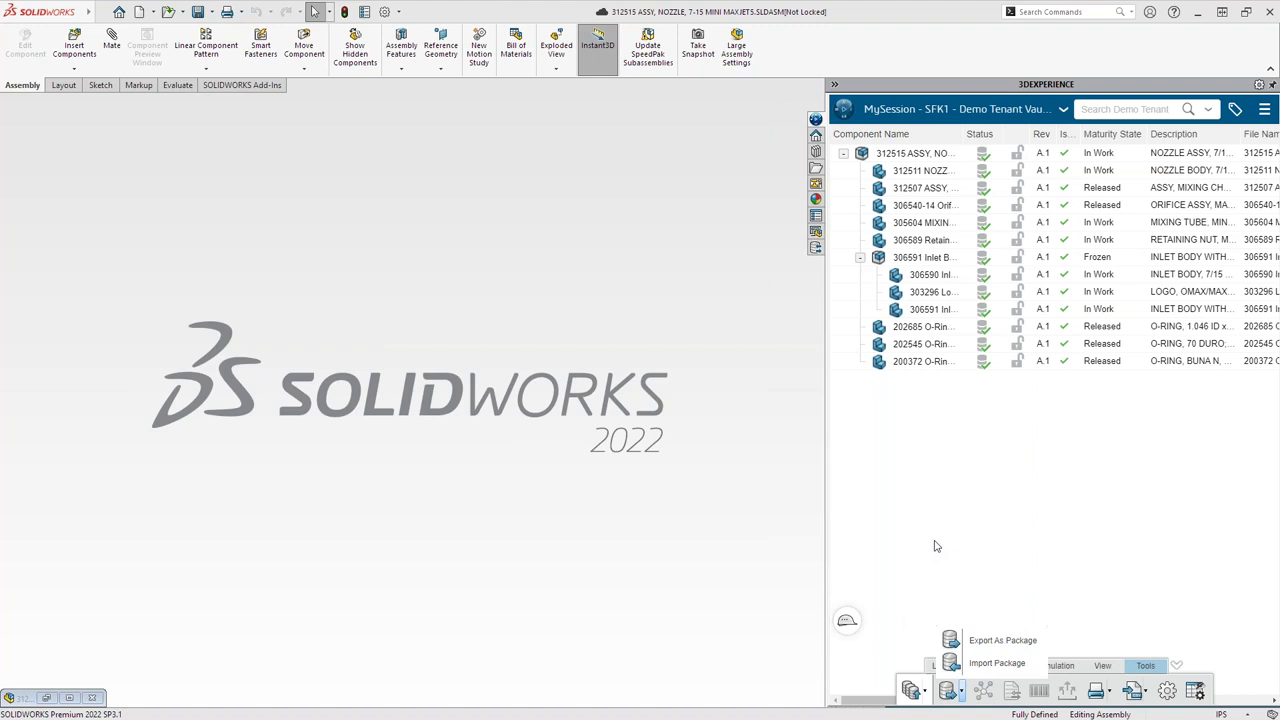
{"action": "left_click", "coordinate": [69, 697]}
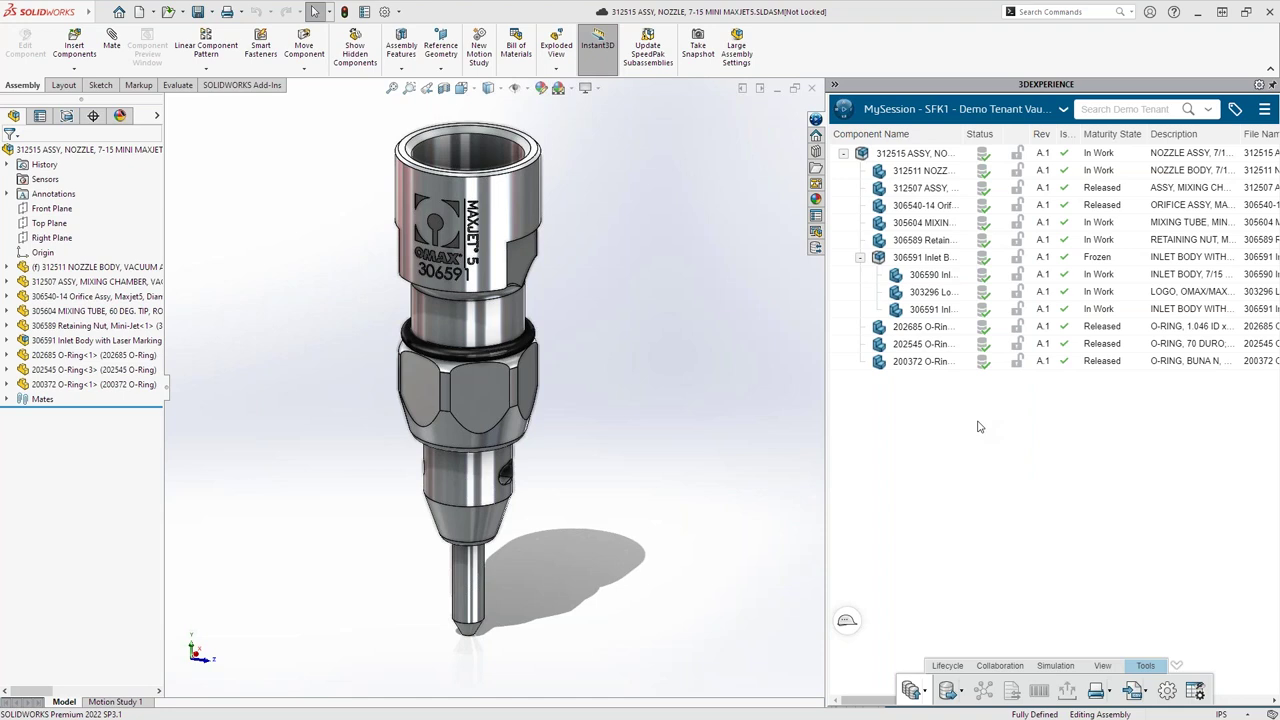
- Save the top-level 312515 nozzle assembly with options, assigning only that assembly to the OMAX bookmark
{"action": "right_click", "coordinate": [898, 159]}
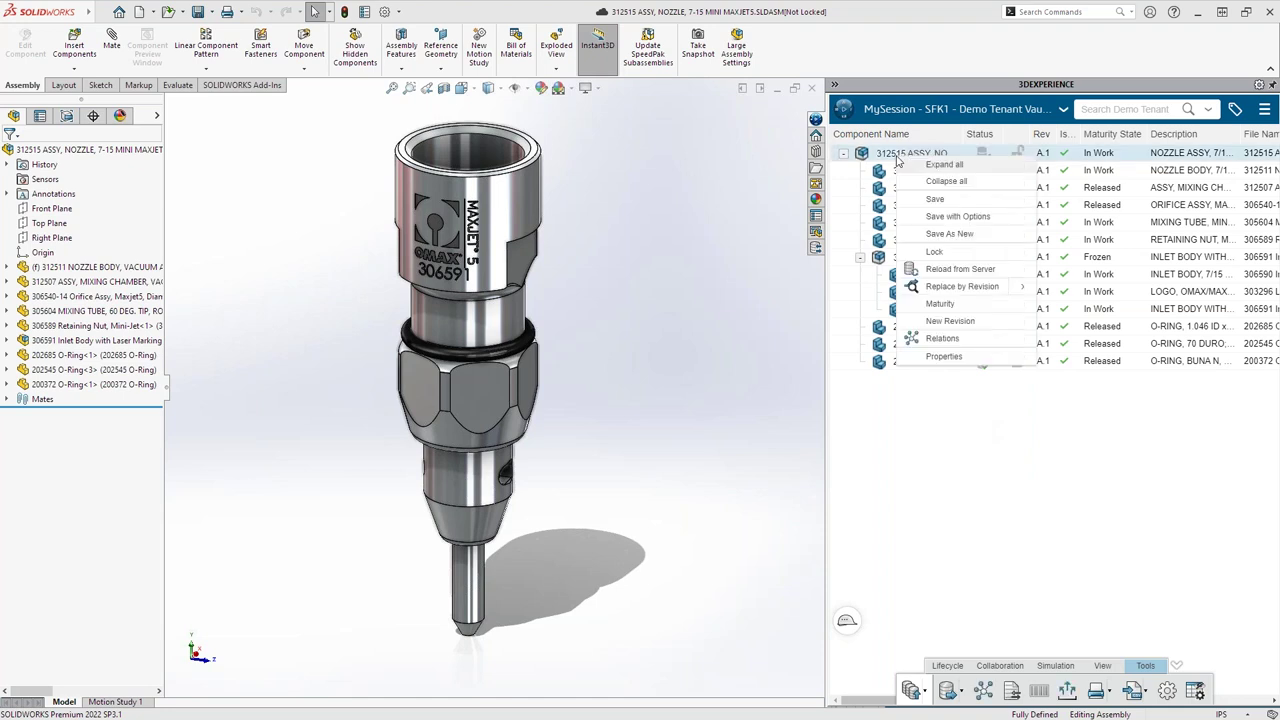
{"action": "left_click", "coordinate": [916, 222]}
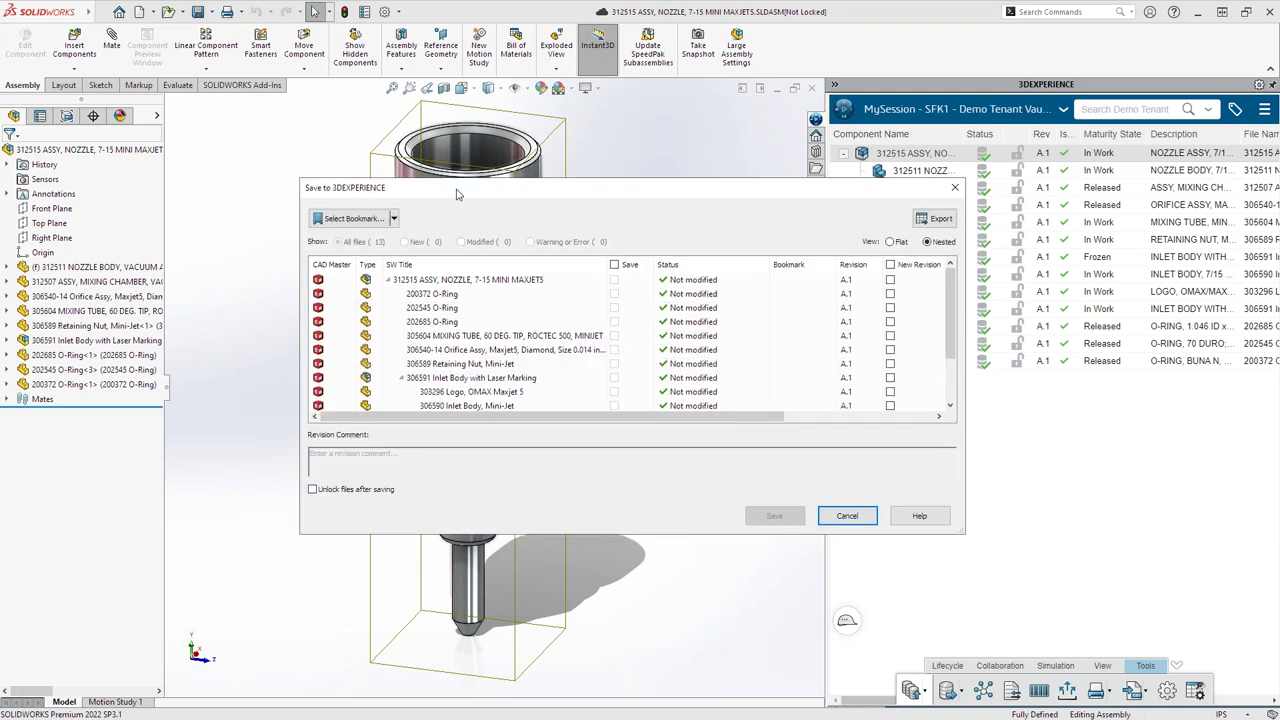
{"action": "left_click", "coordinate": [444, 284]}
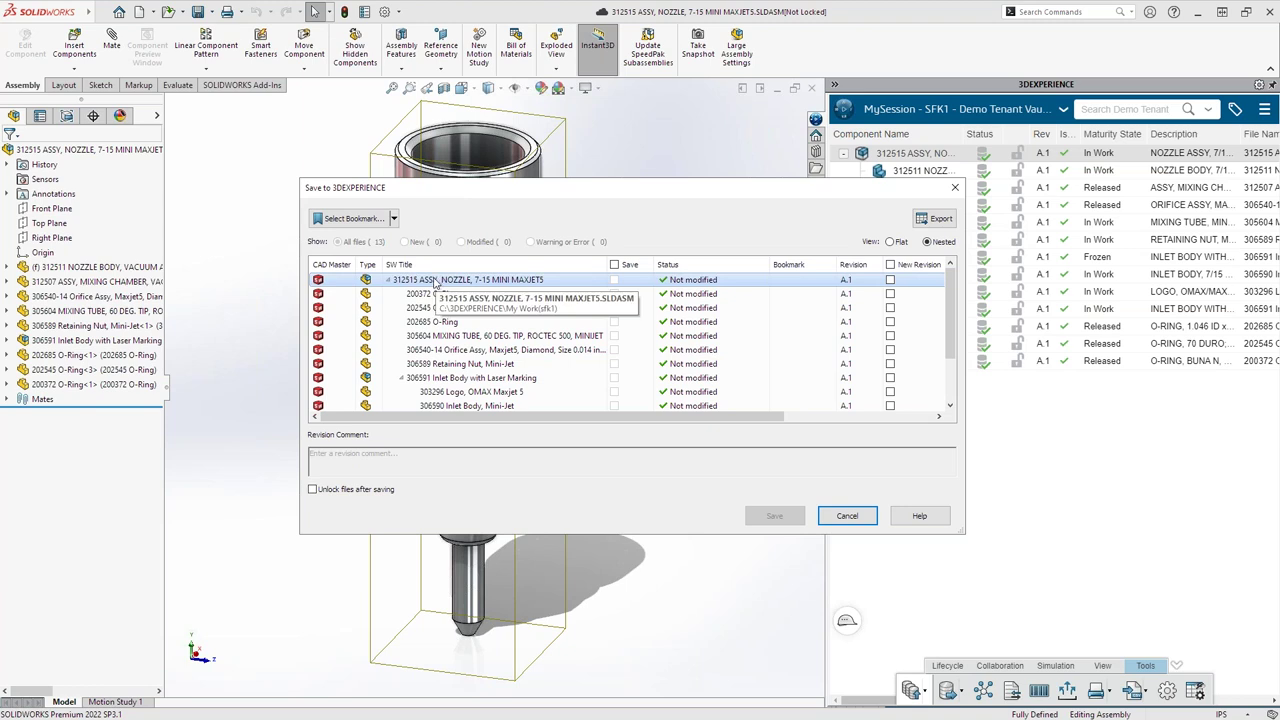
{"action": "left_click", "coordinate": [345, 218]}
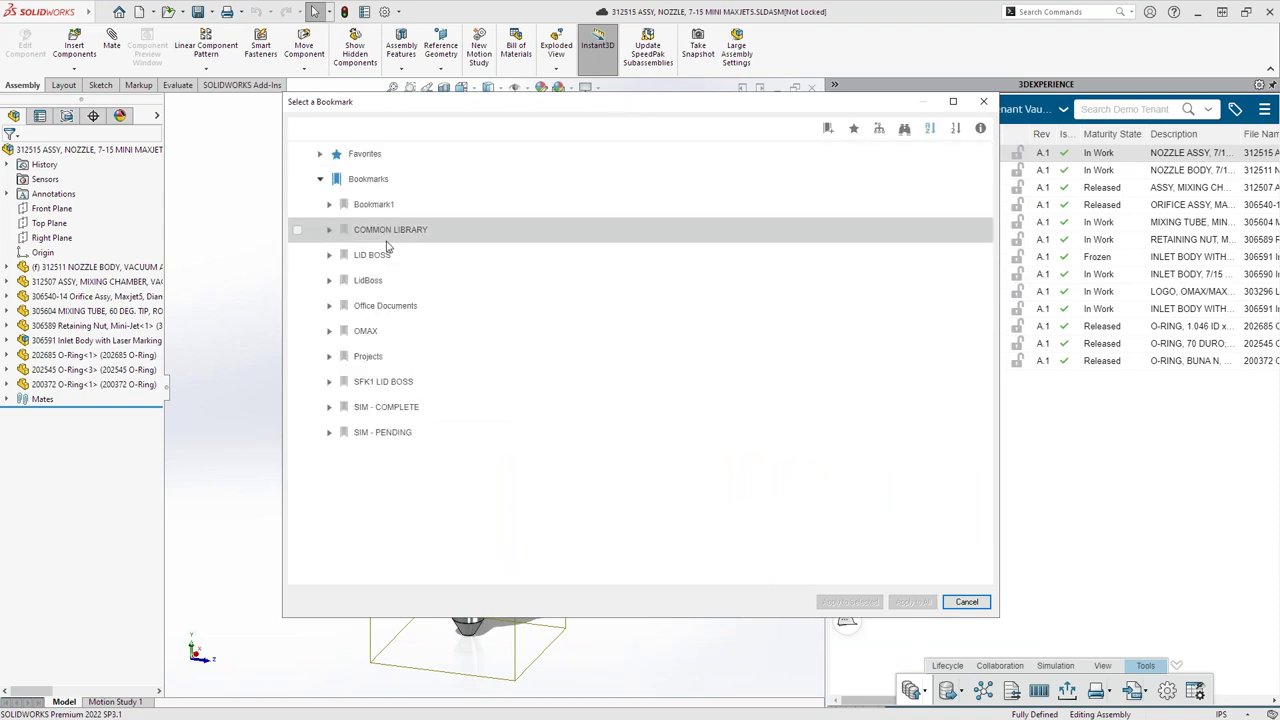
{"action": "left_click", "coordinate": [368, 331]}
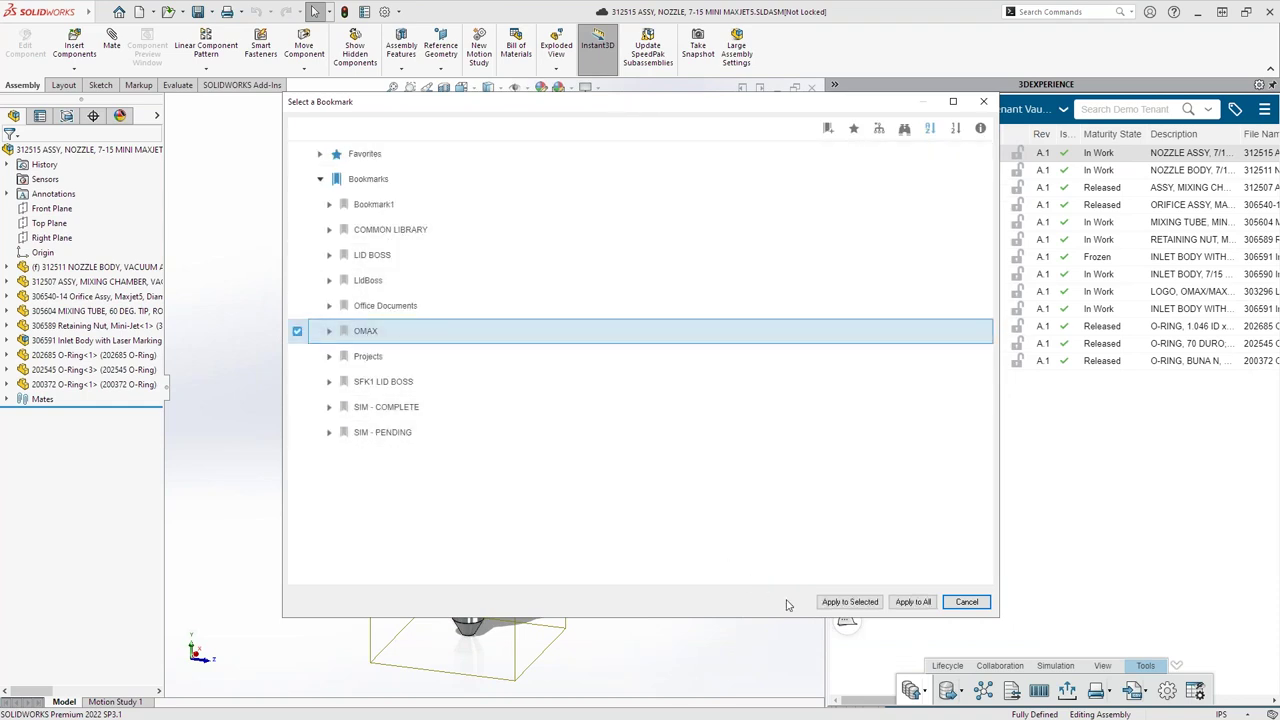
{"action": "left_click", "coordinate": [860, 603]}
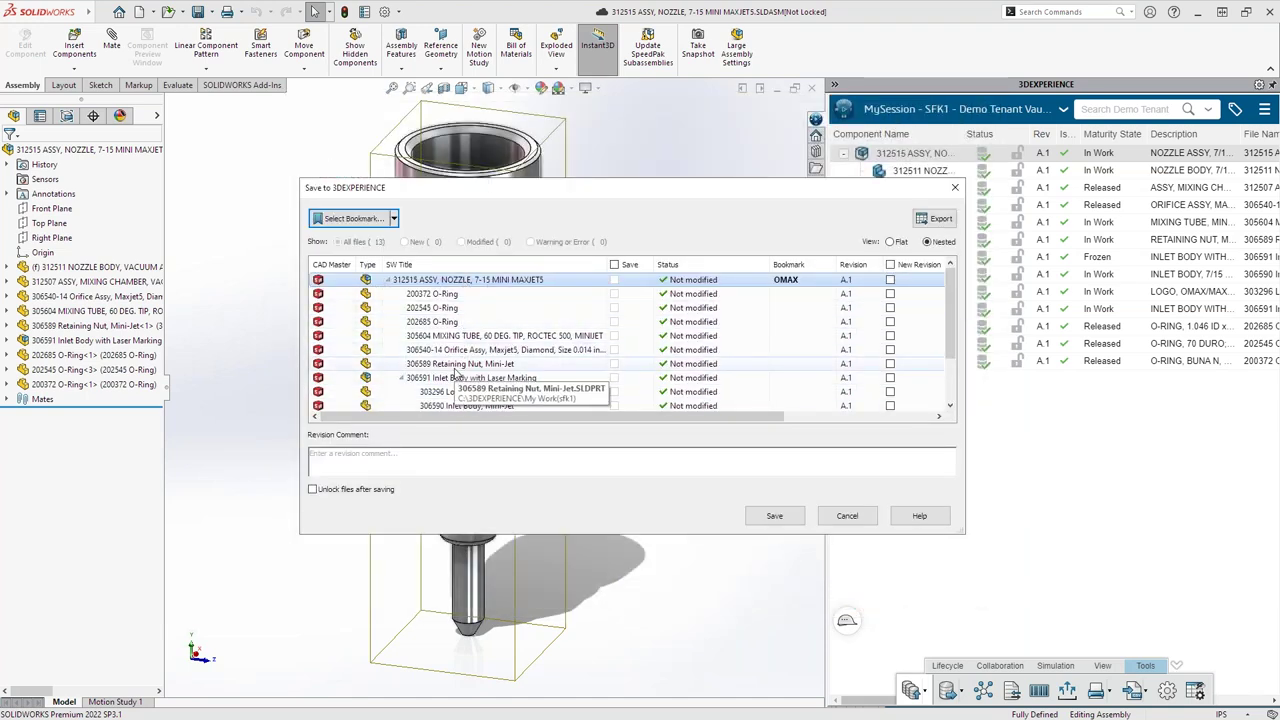
{"action": "left_click", "coordinate": [773, 517]}
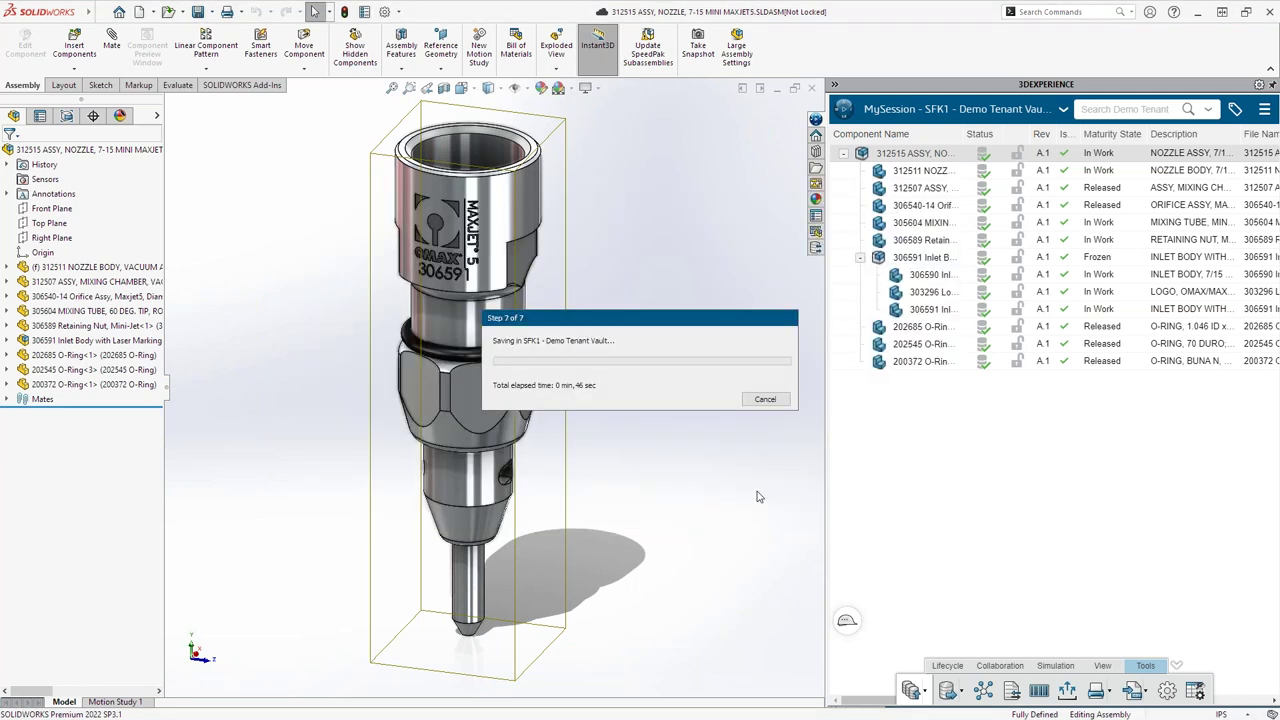
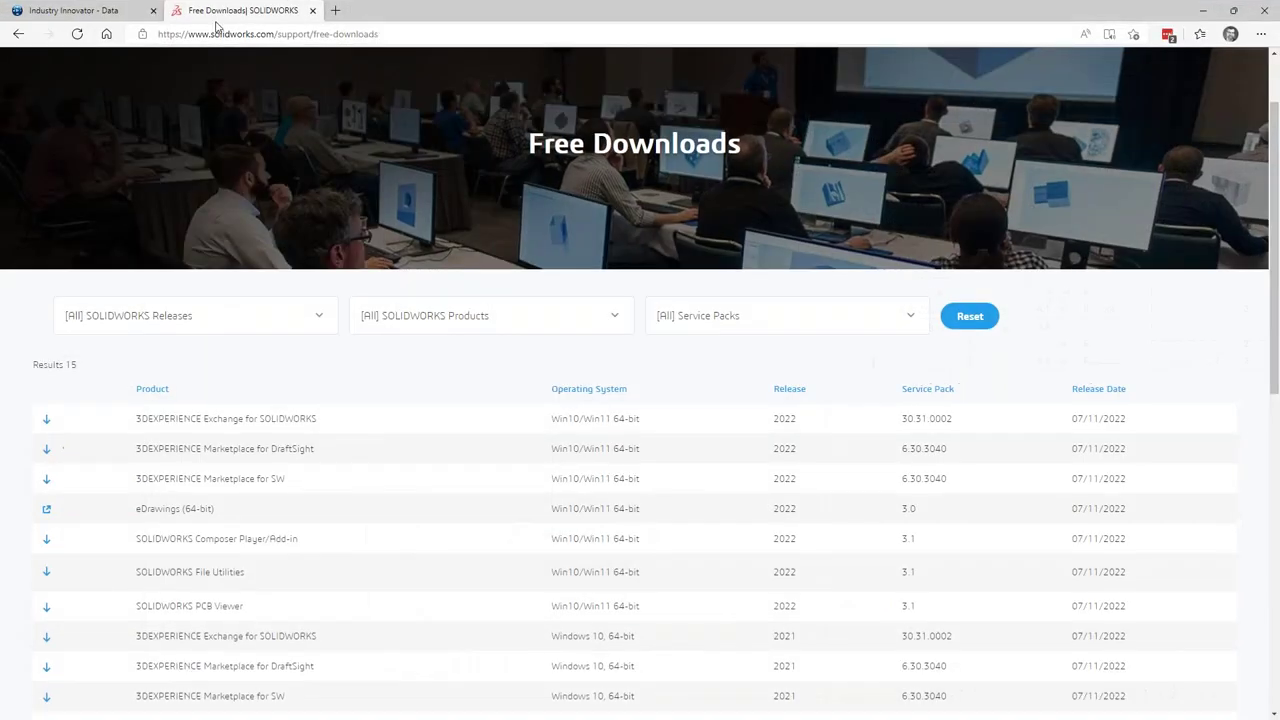
- Switch to the browser's 3DEXPERIENCE dashboard, refresh the OMAX bookmark, and inspect the nozzle assembly and its 306591 Inlet Body subassembly
{"action": "left_click", "coordinate": [75, 12]}
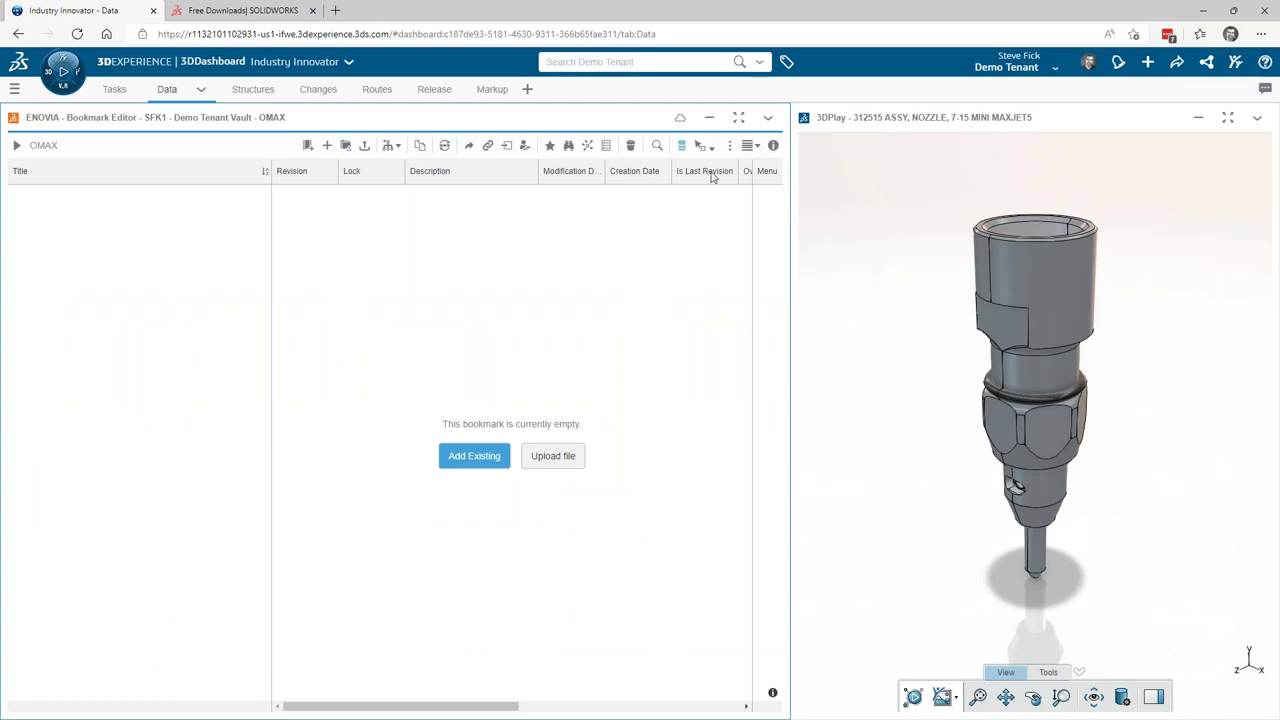
{"action": "left_click", "coordinate": [769, 120]}
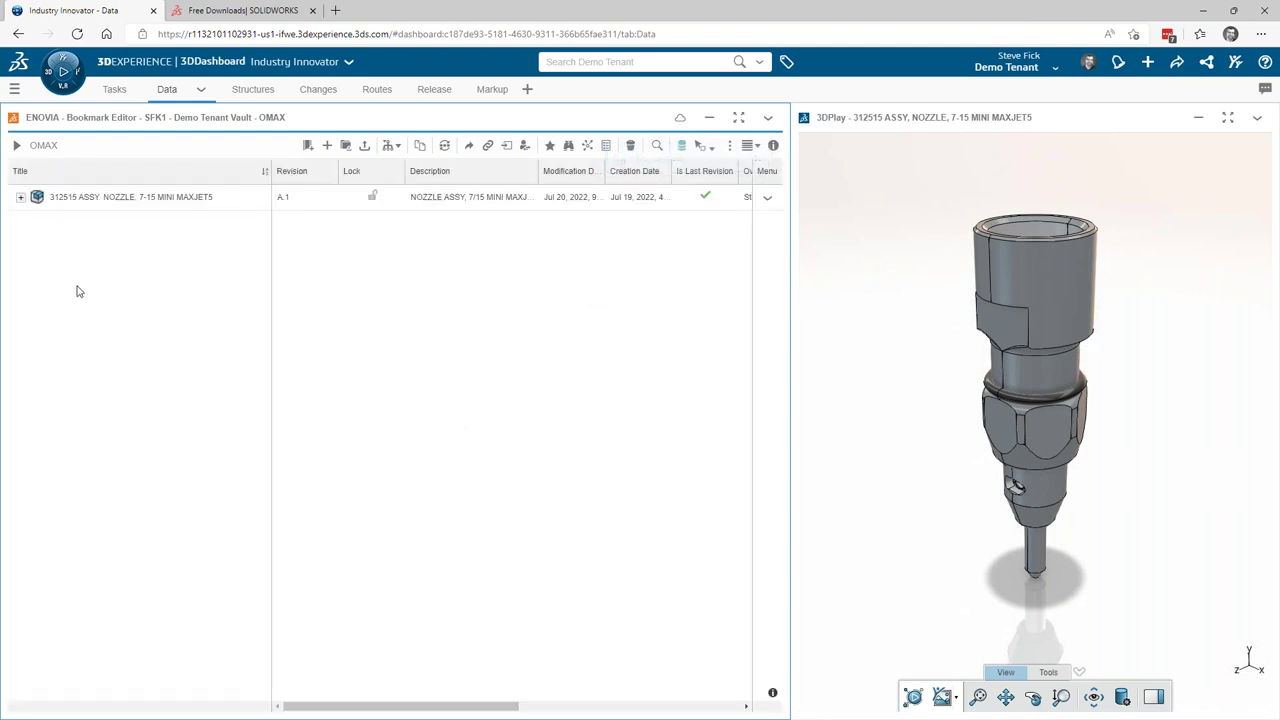
{"action": "left_click", "coordinate": [20, 199]}
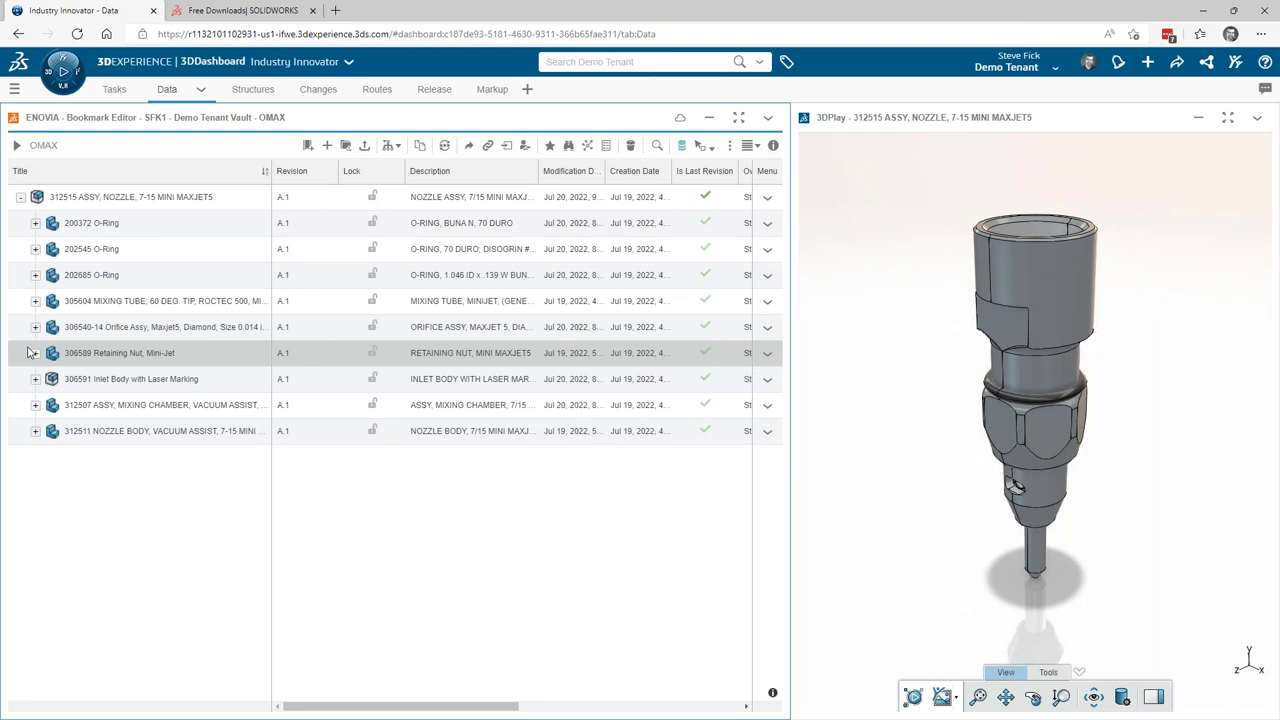
{"action": "left_click", "coordinate": [35, 379]}
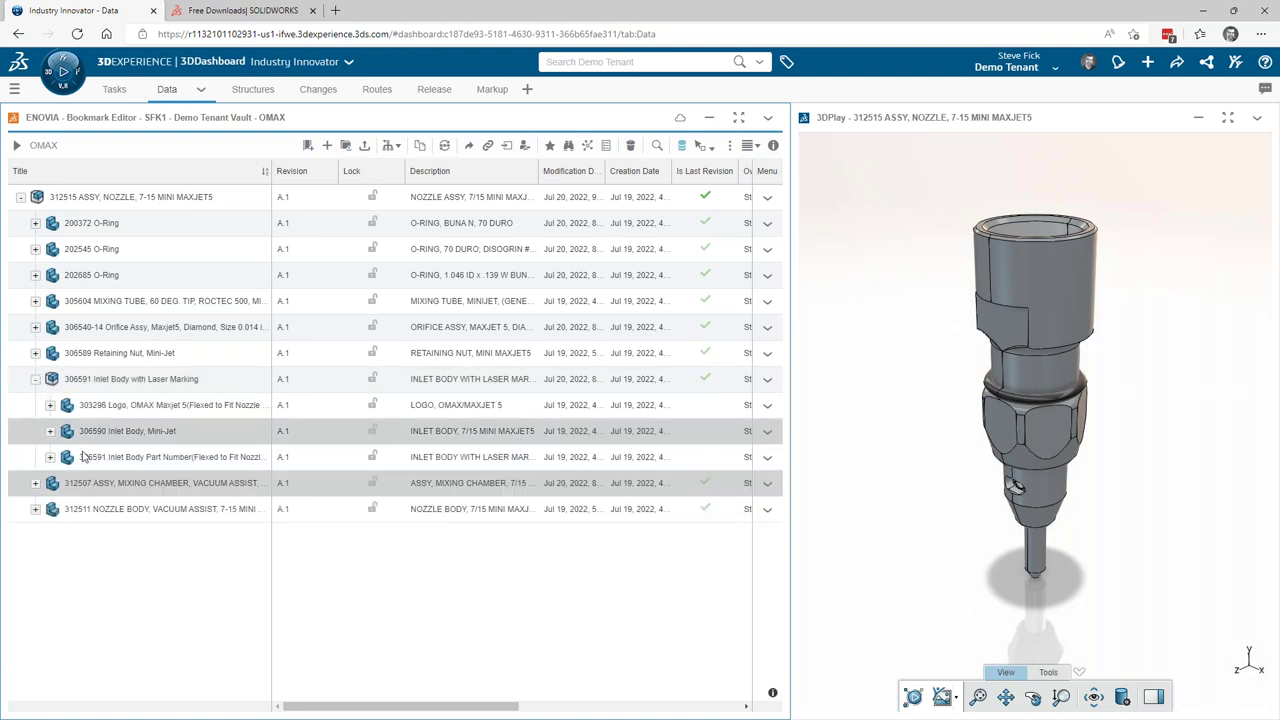
{"action": "left_click", "coordinate": [21, 198]}
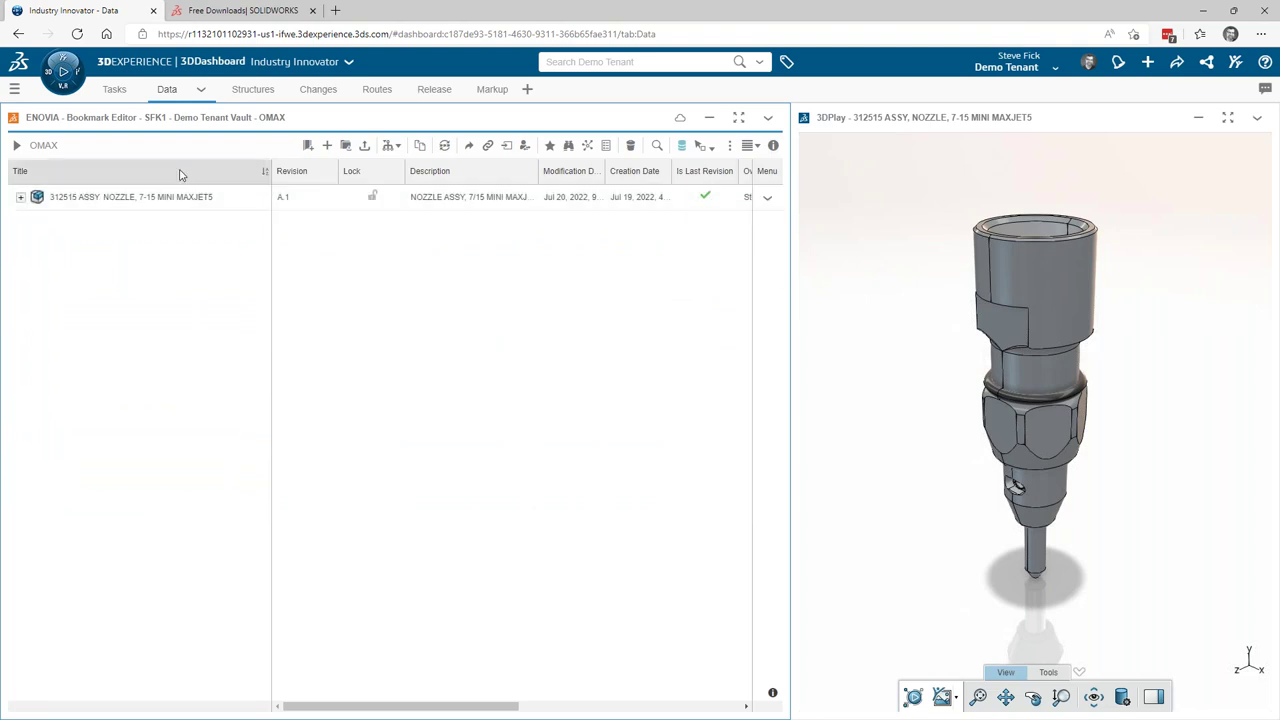
- Review the Bookmark Editor preferences without saving, and expand the nozzle assembly's structure in the OMAX bookmark
{"action": "left_click", "coordinate": [768, 118]}
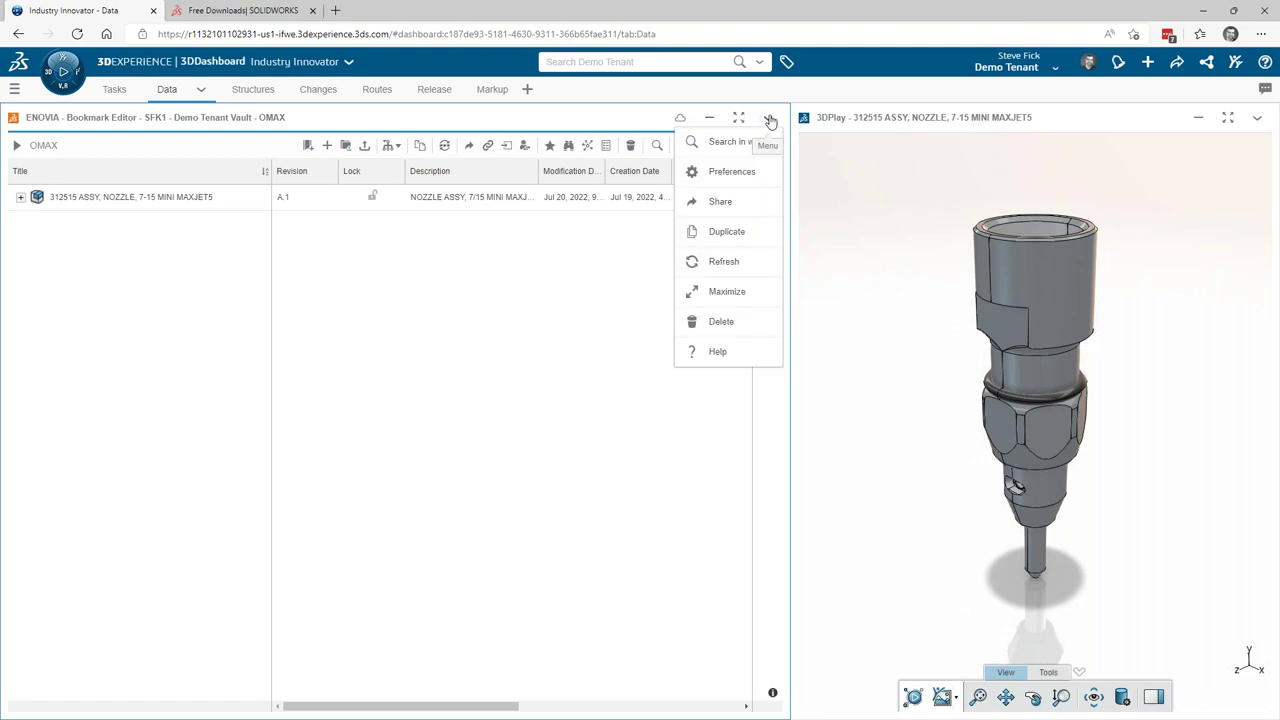
{"action": "left_click", "coordinate": [732, 172]}
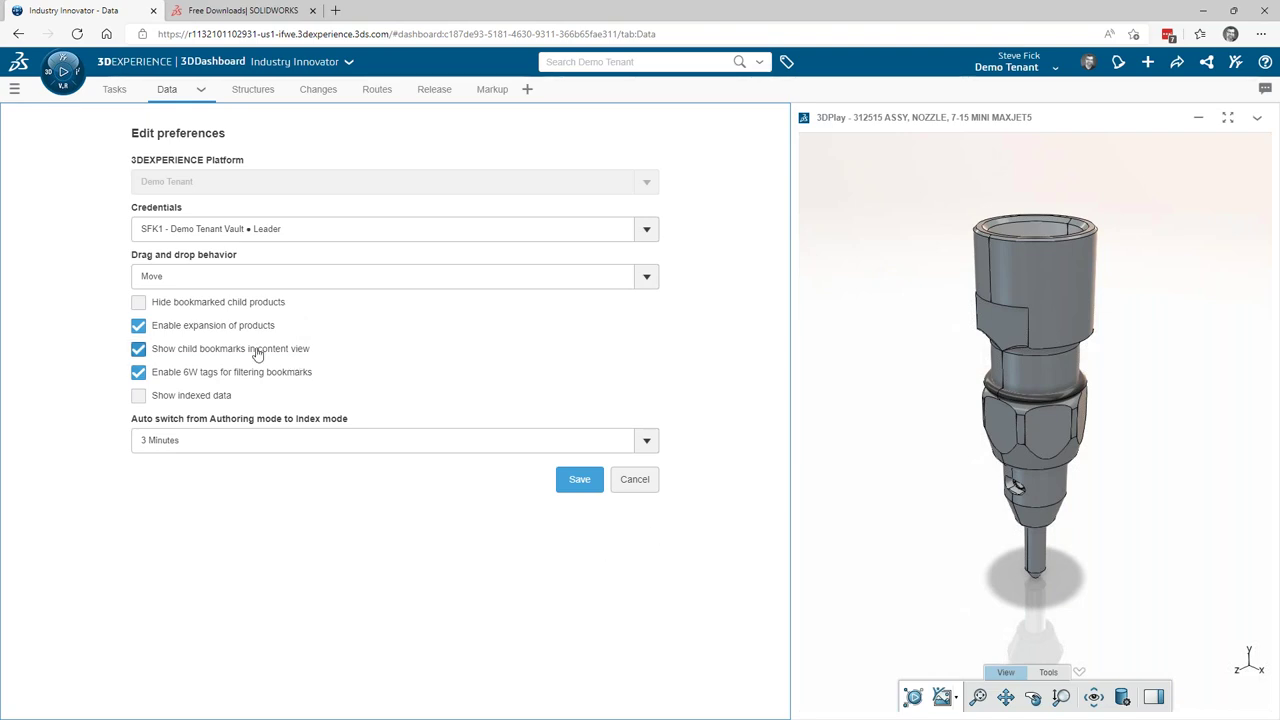
{"action": "left_click", "coordinate": [634, 479]}
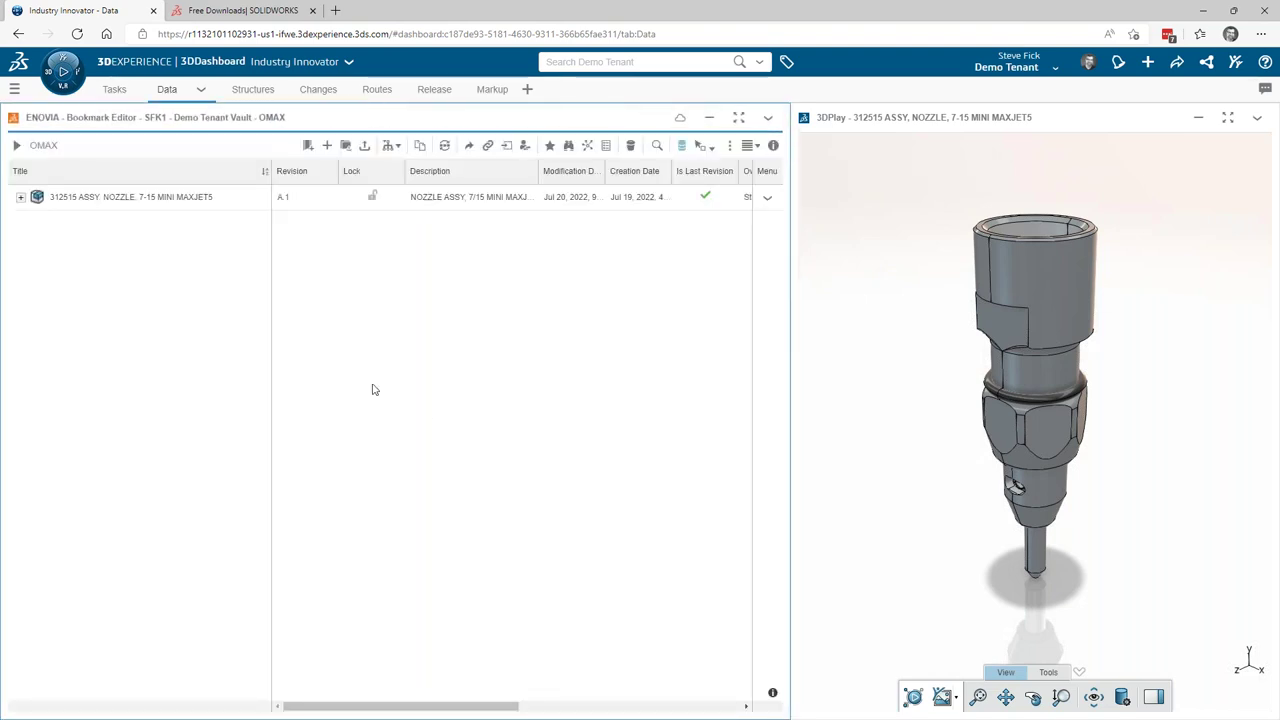
{"action": "left_click", "coordinate": [20, 198]}
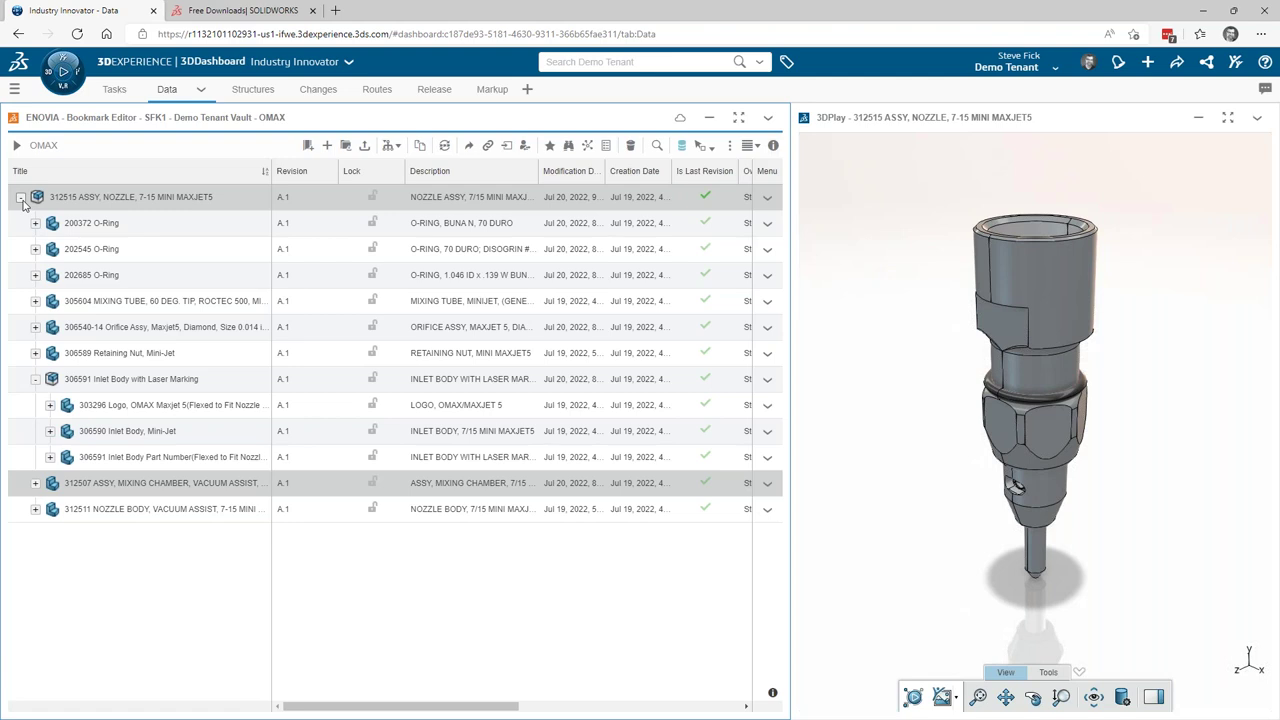
- Collapse the 312515 nozzle assembly in the OMAX bookmark and load it into Product Structure Explore on the Structures dashboard
{"action": "left_click", "coordinate": [20, 198]}
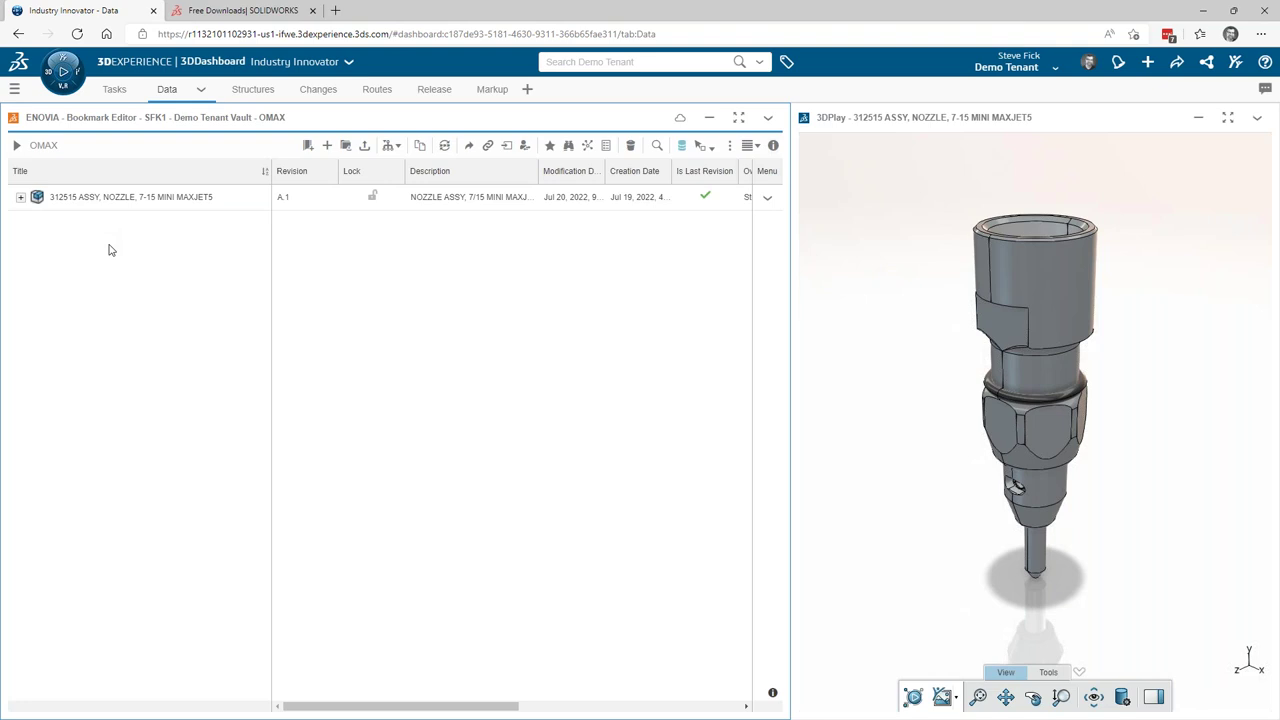
{"action": "left_click", "coordinate": [58, 202]}
{"action": "left_click_drag", "start_coordinate": [58, 202], "coordinate": [240, 87]}
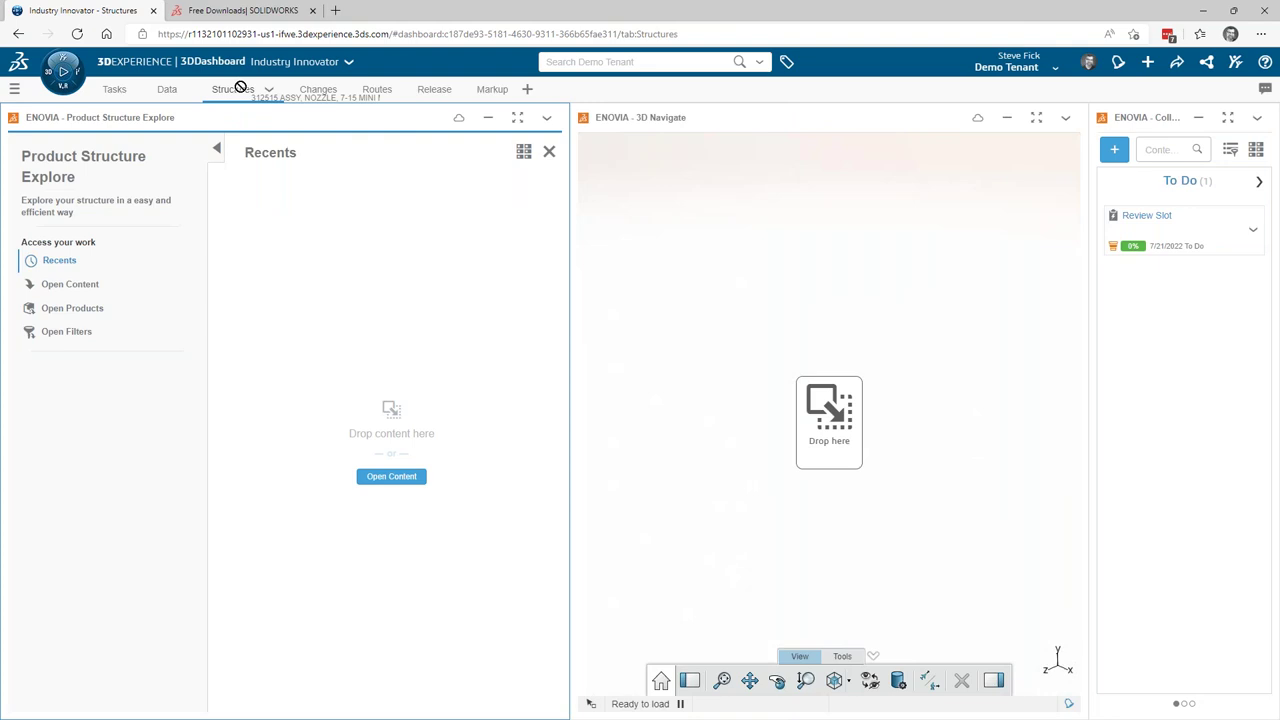
{"action": "left_click_drag", "start_coordinate": [240, 87], "coordinate": [266, 287]}
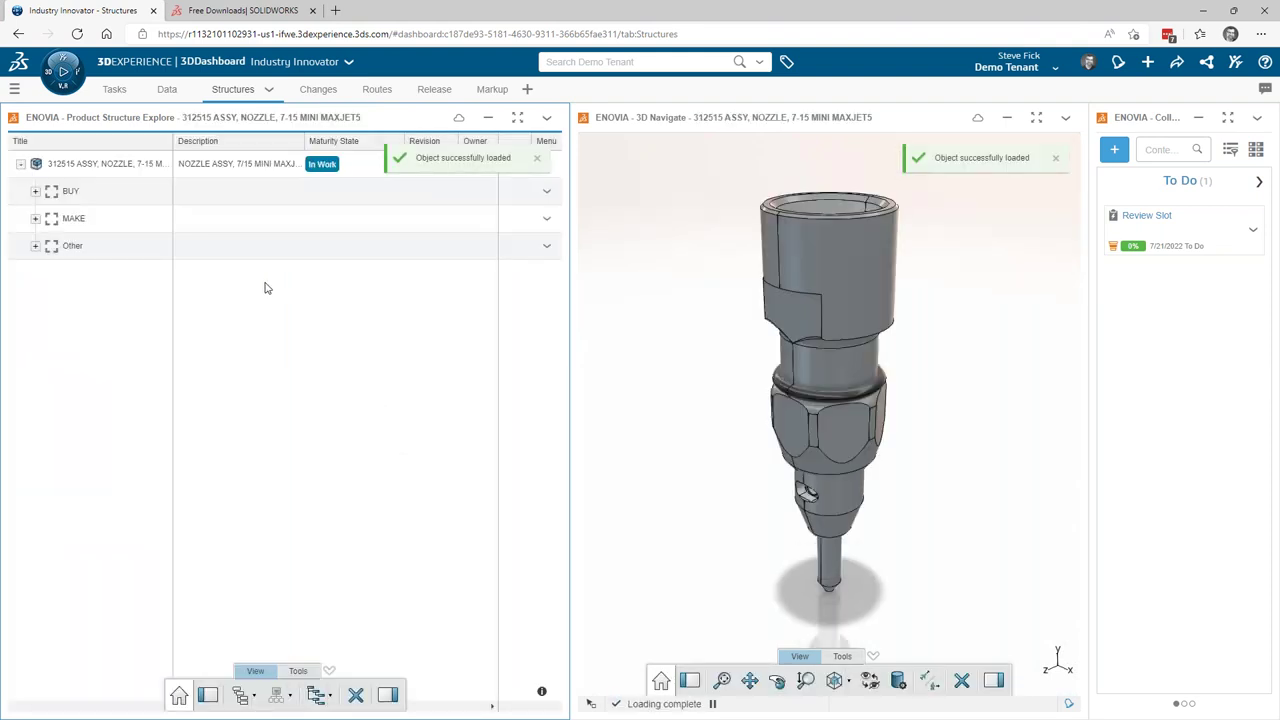
- Remove the Make Or Buy? grouping tag and expand the nozzle assembly in a slightly widened Product Structure Explore widget
{"action": "left_click", "coordinate": [786, 63]}
{"action": "left_click", "coordinate": [94, 140]}
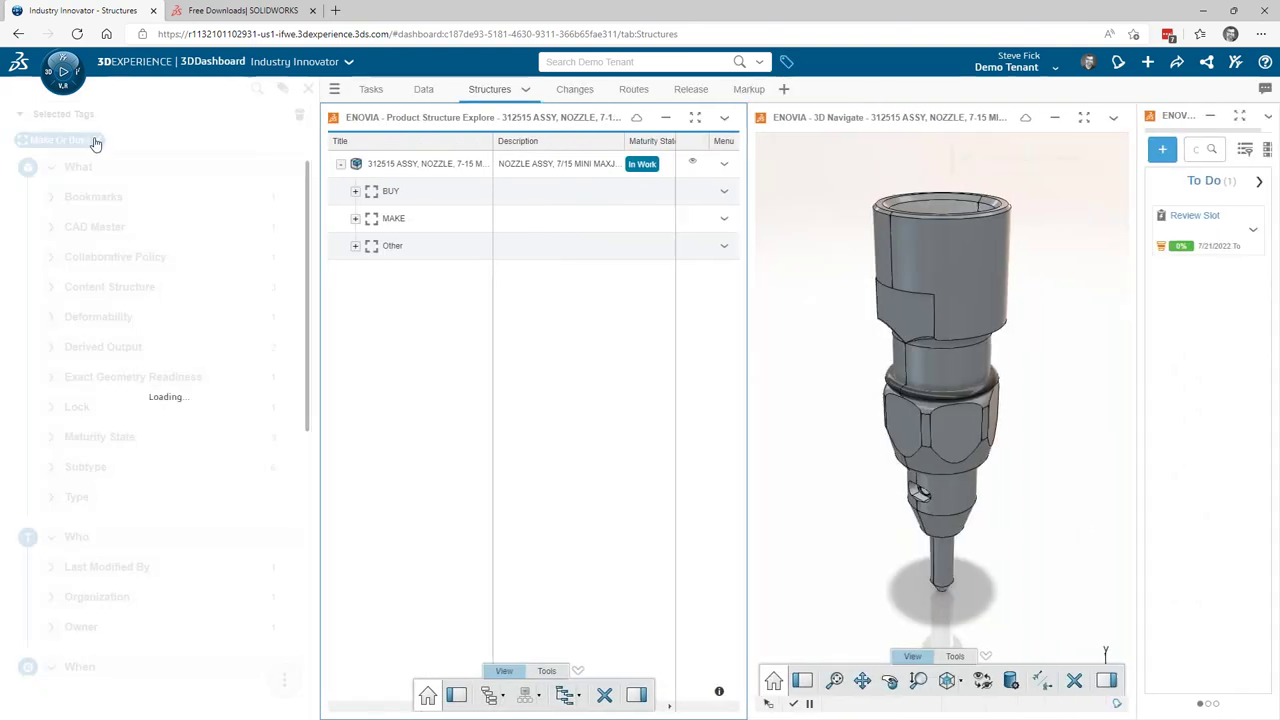
{"action": "left_click", "coordinate": [307, 90]}
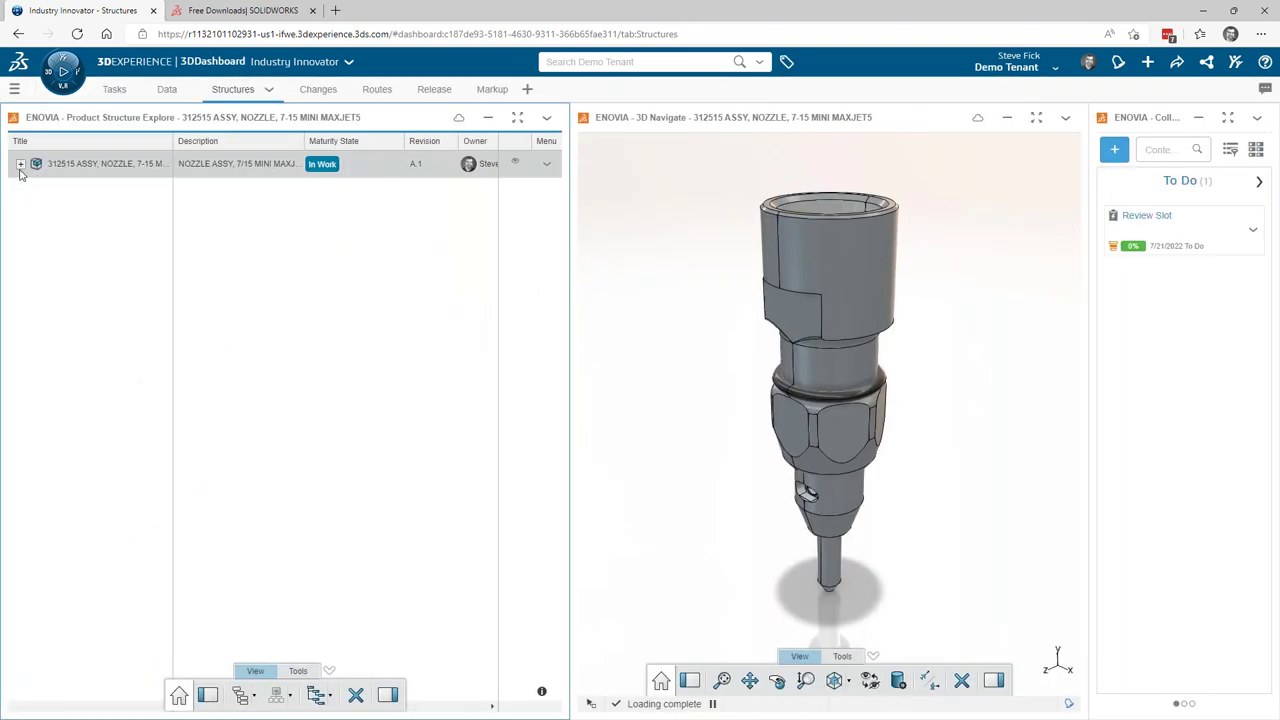
{"action": "left_click", "coordinate": [20, 166]}
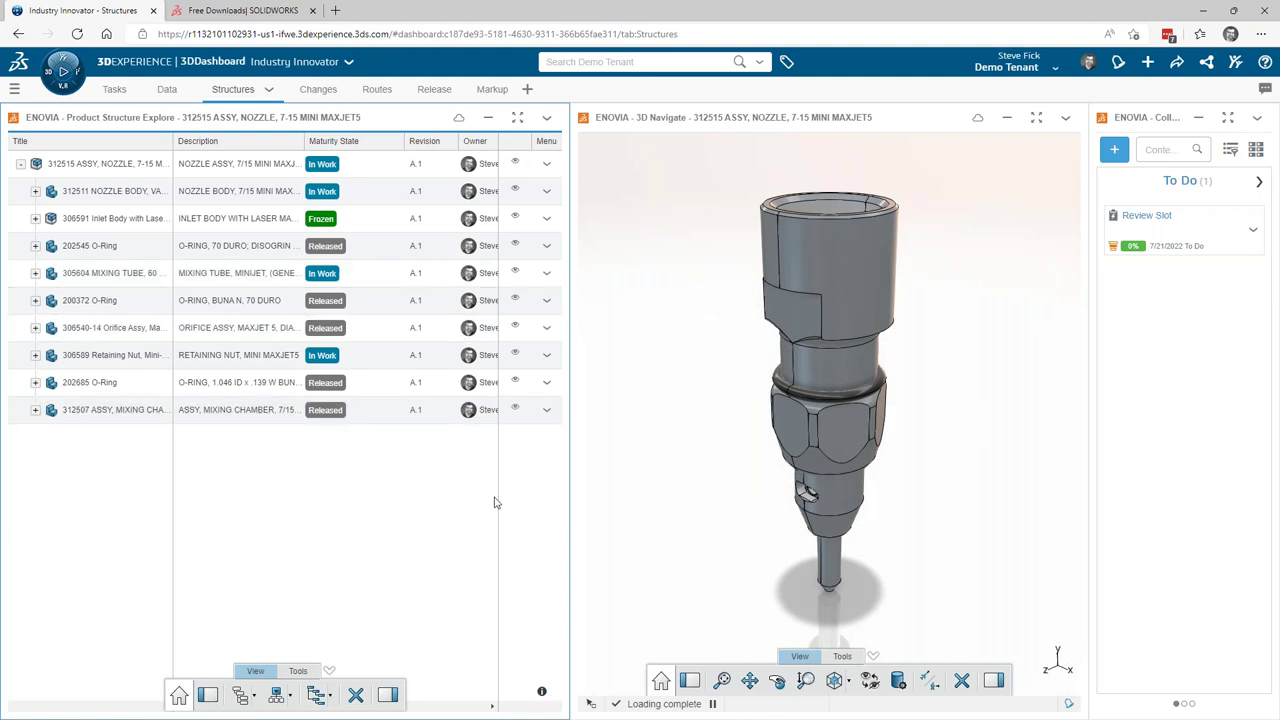
{"action": "left_click_drag", "start_coordinate": [570, 464], "coordinate": [602, 467]}
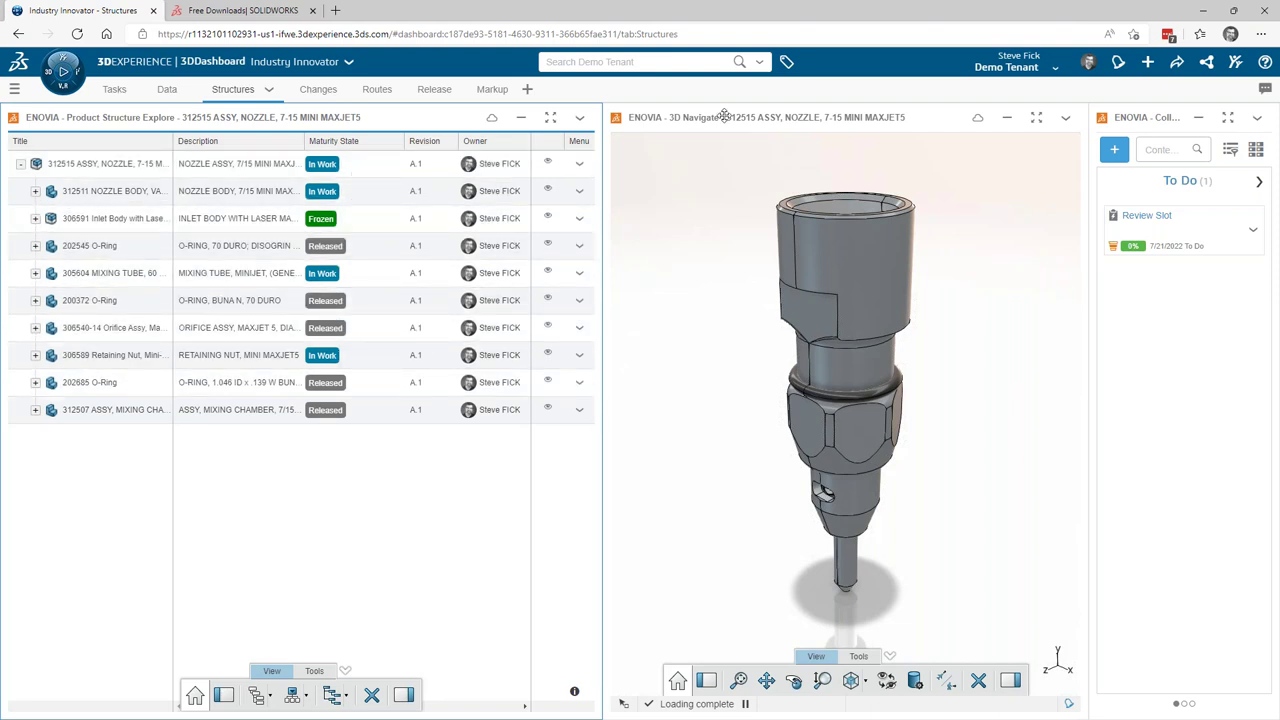
- Colorize the nozzle assembly by Maturity State using the Tree expansion mode, and view the full colored model in 3D Navigate
{"action": "left_click", "coordinate": [786, 63]}
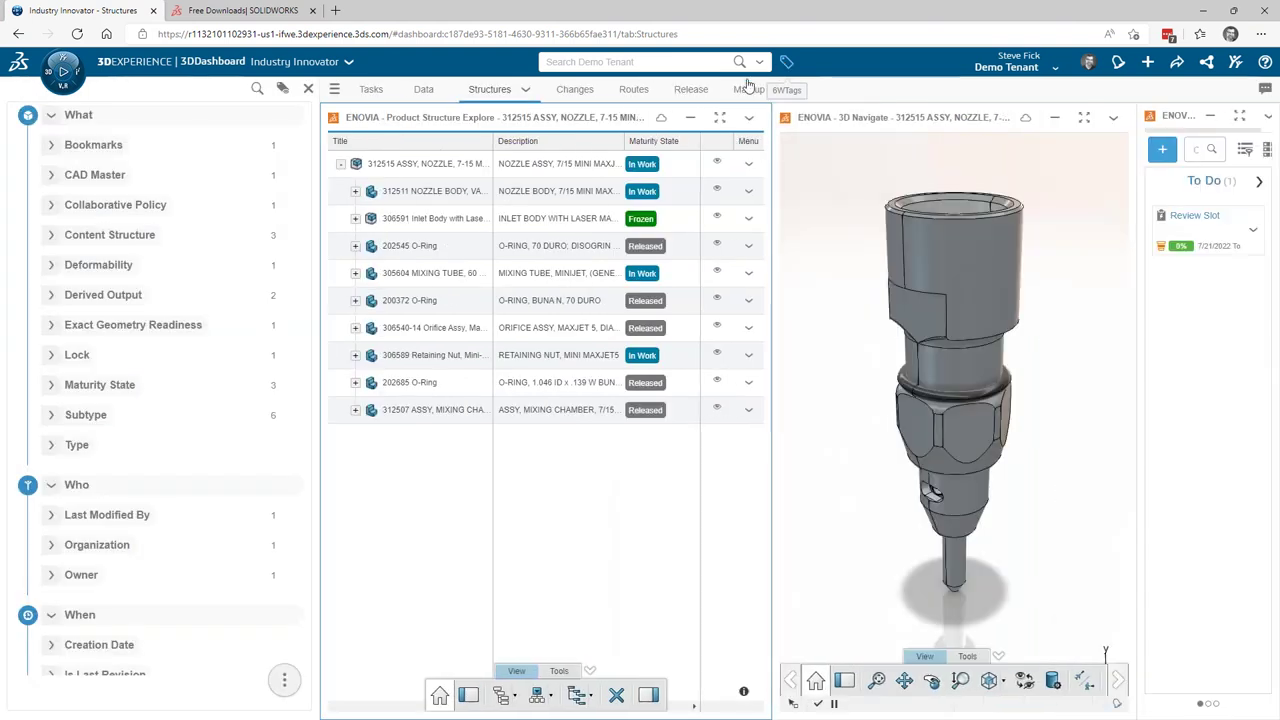
{"action": "left_click", "coordinate": [162, 390]}
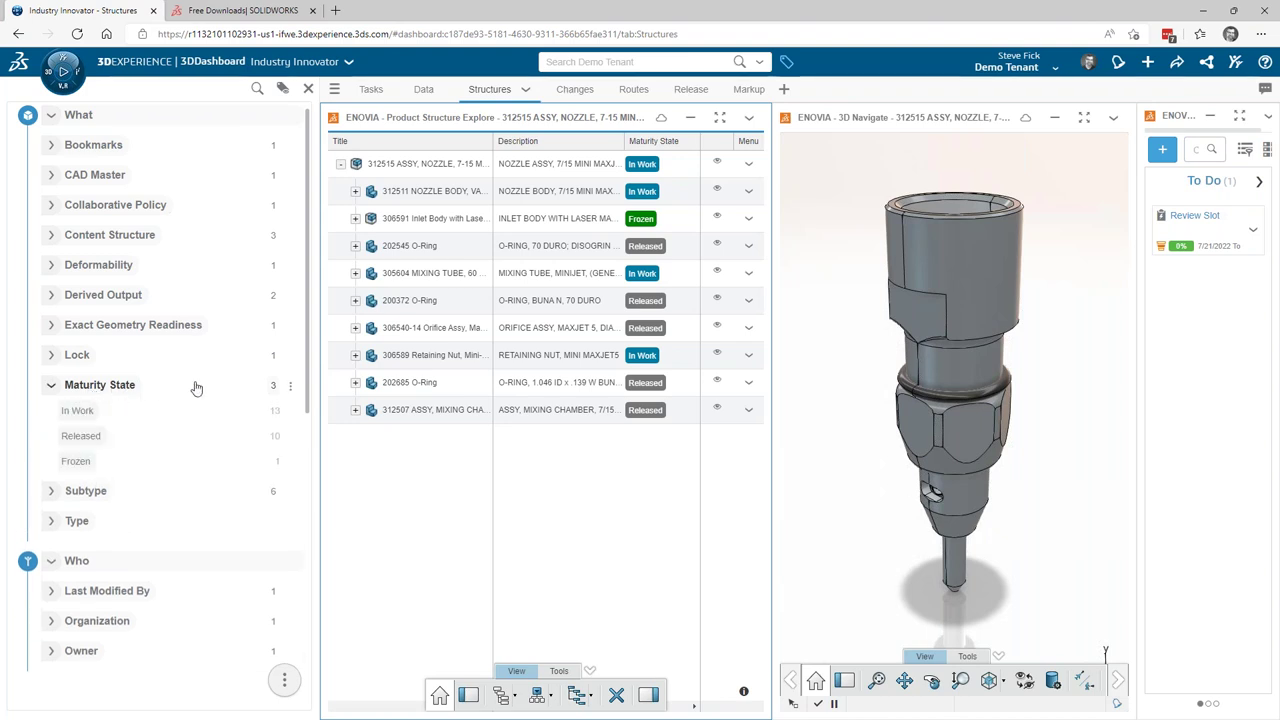
{"action": "left_click", "coordinate": [292, 390]}
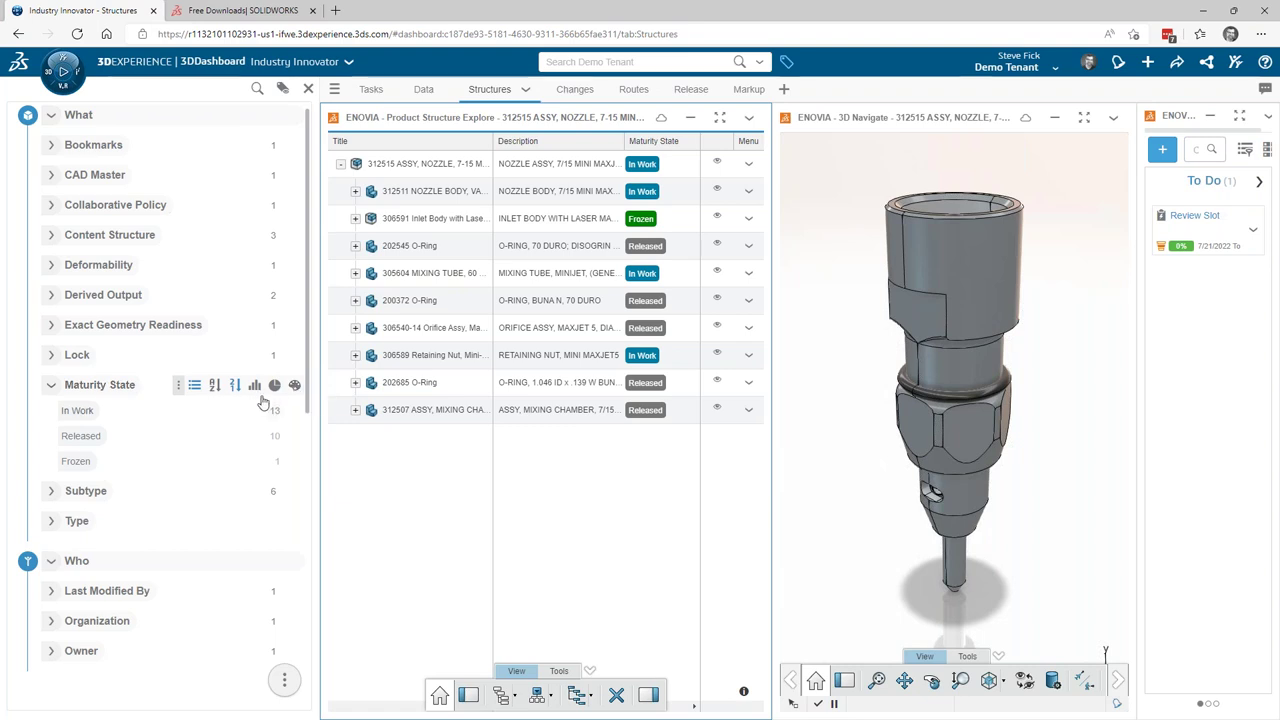
{"action": "left_click", "coordinate": [295, 386]}
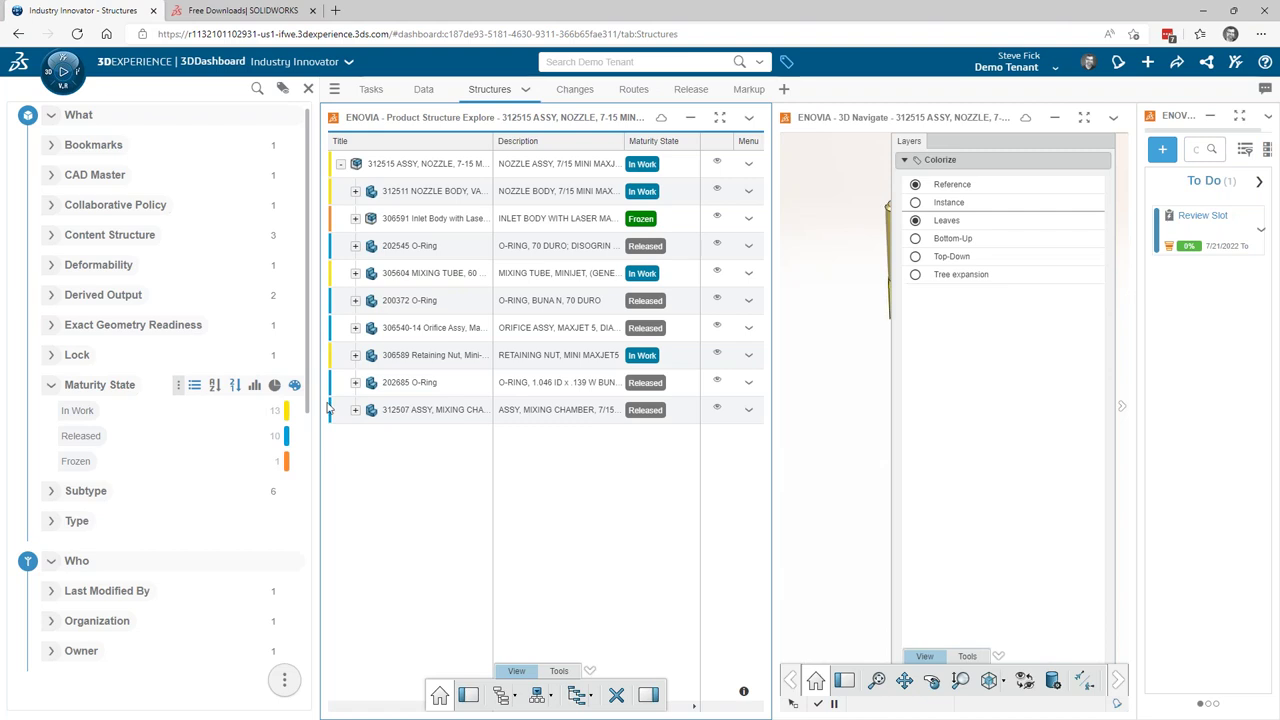
{"action": "left_click", "coordinate": [310, 92]}
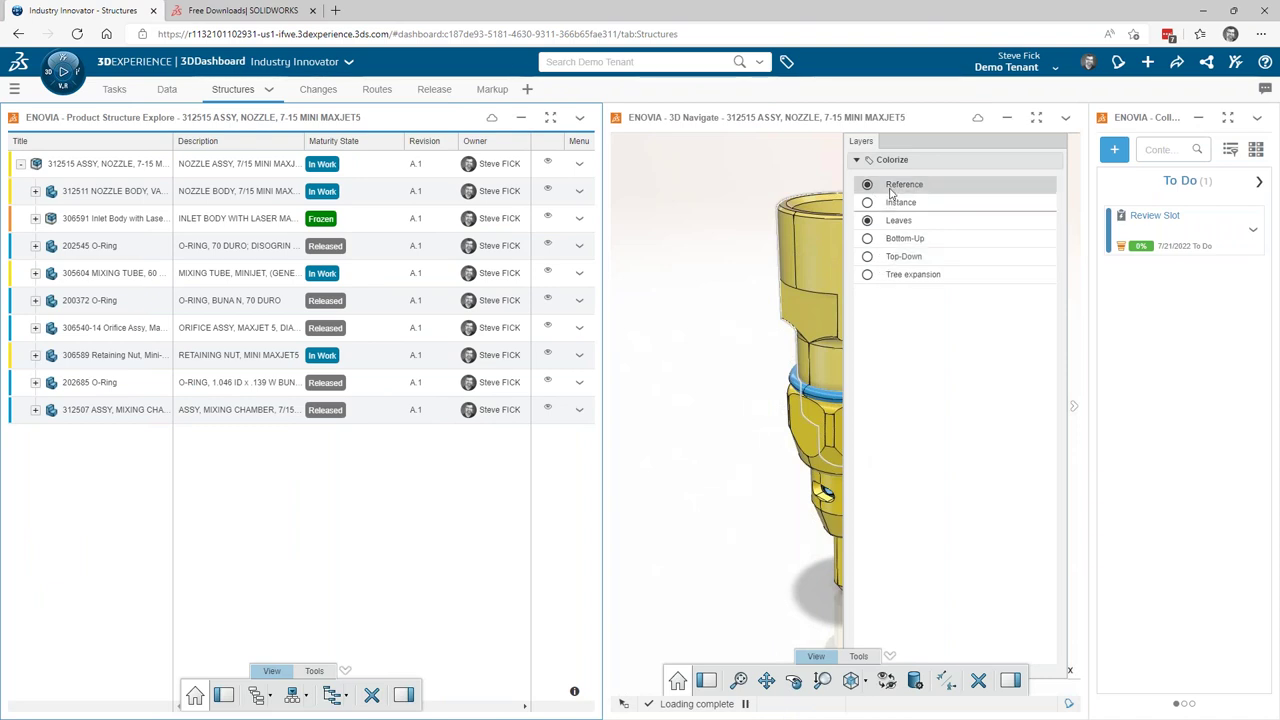
{"action": "left_click", "coordinate": [867, 276]}
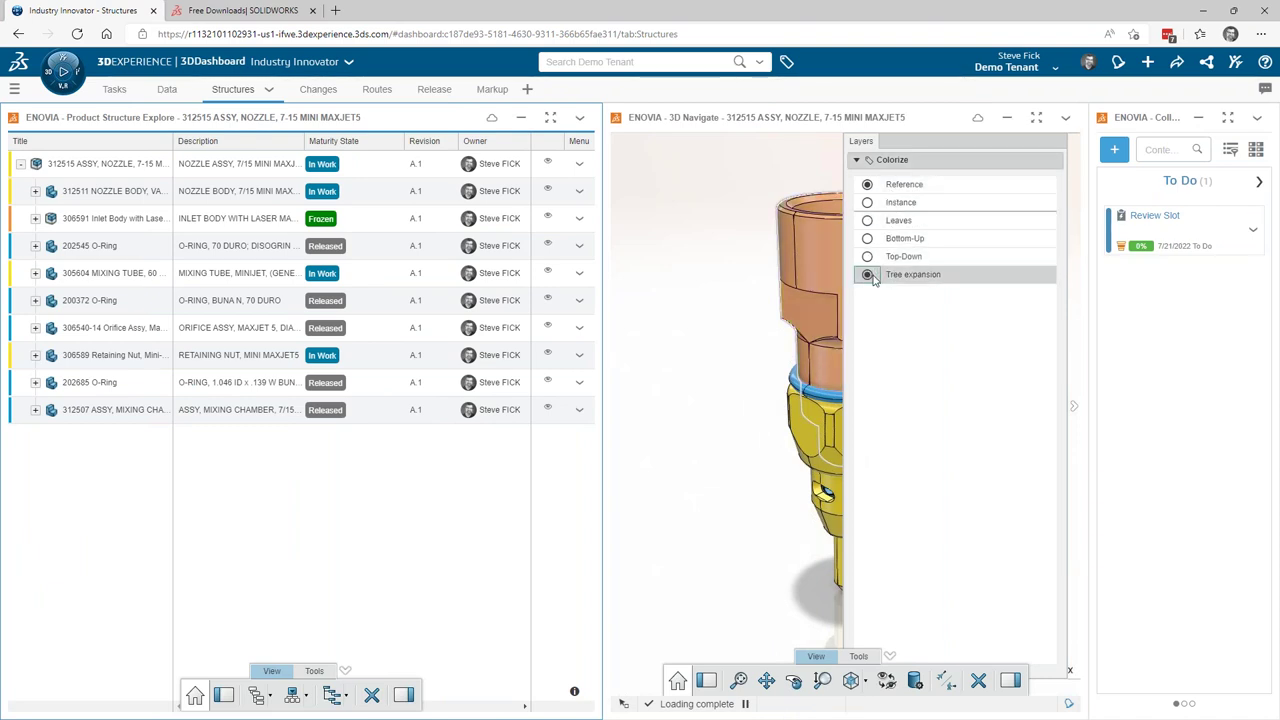
{"action": "left_click", "coordinate": [1074, 408]}
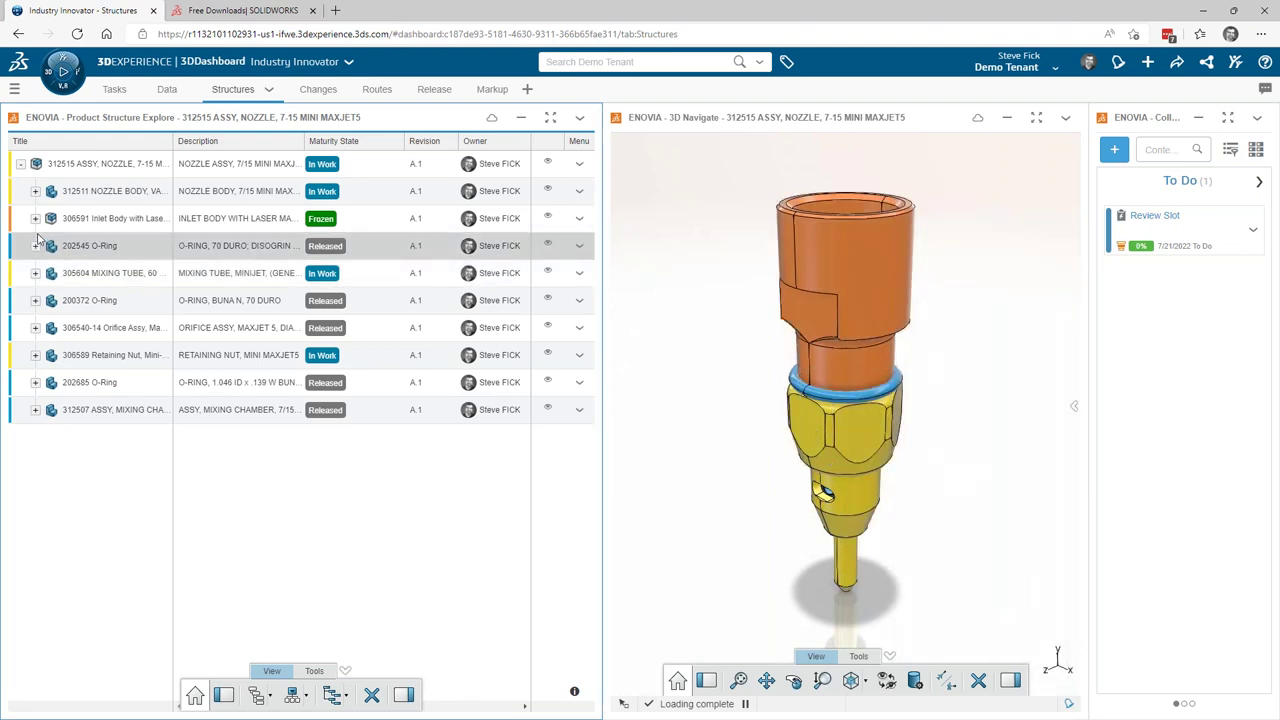
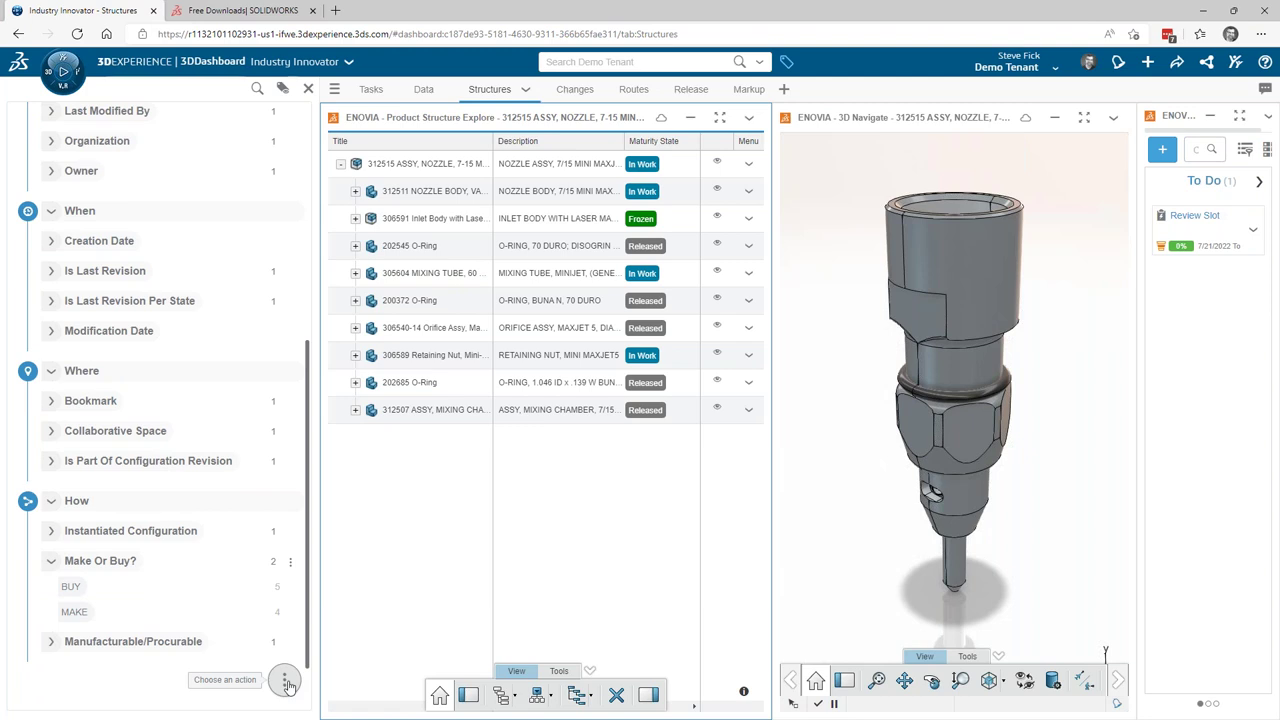
- Group the nozzle assembly's structure by the Make Or Buy? attribute using 6WTags
{"action": "left_click", "coordinate": [286, 682]}
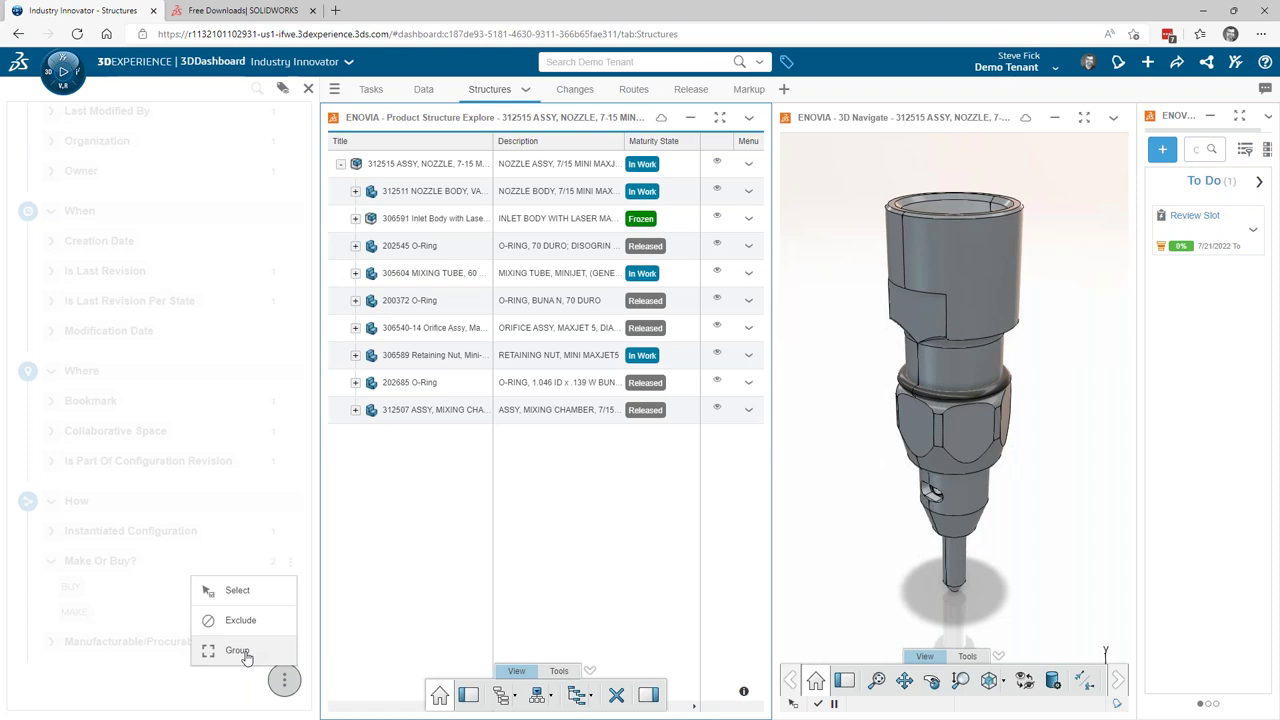
{"action": "left_click", "coordinate": [240, 651]}
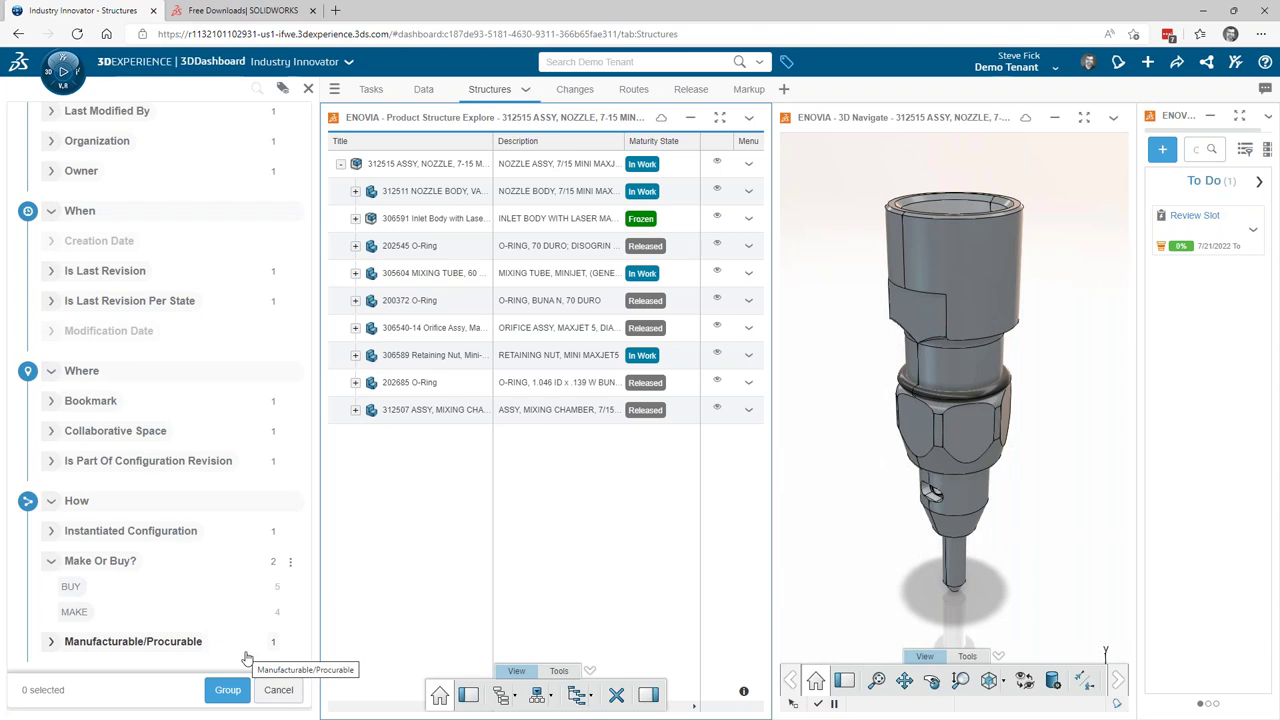
{"action": "left_click", "coordinate": [100, 568]}
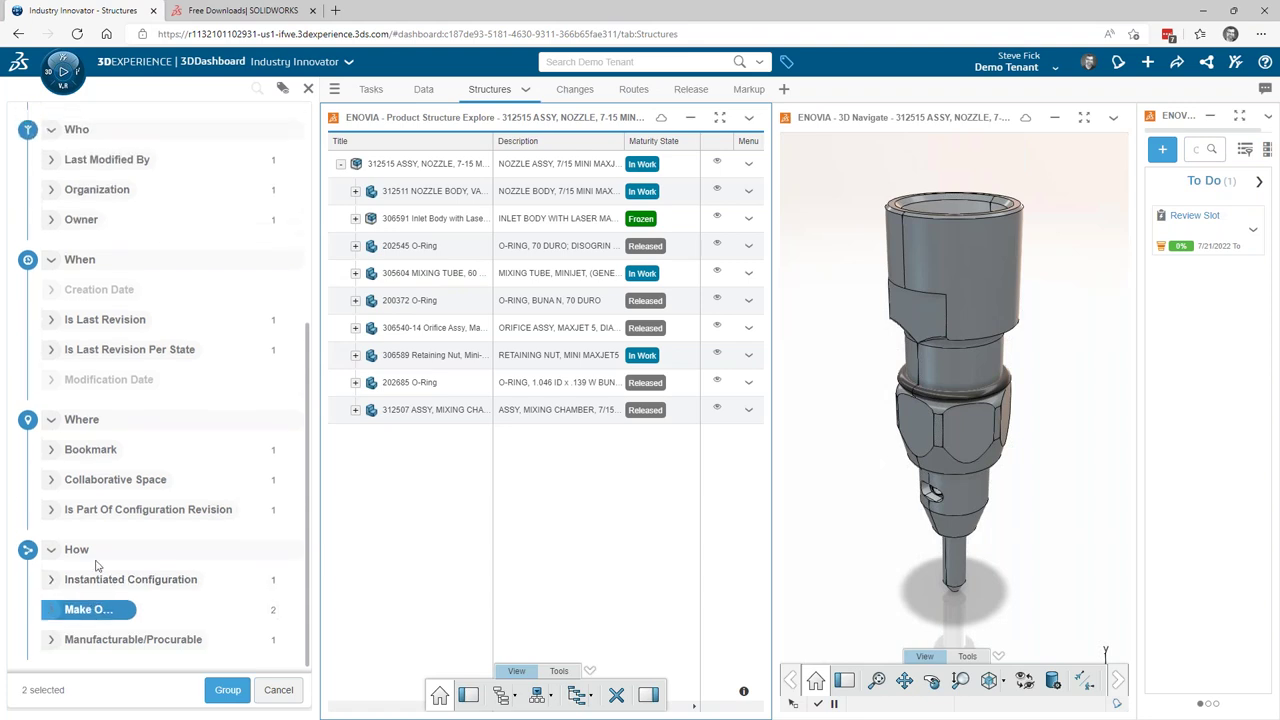
{"action": "left_click", "coordinate": [227, 690]}
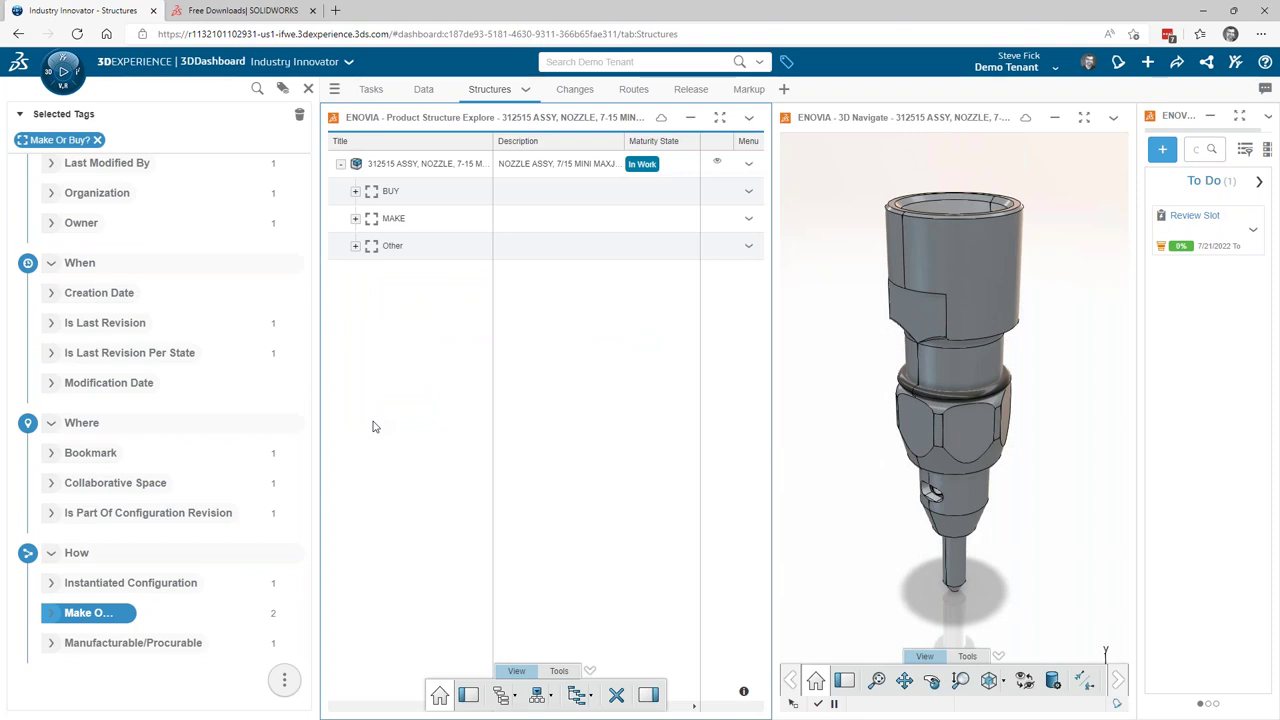
- Examine the components in the BUY and MAKE groups, and leave only the Other group expanded
{"action": "left_click", "coordinate": [308, 88]}
{"action": "left_click", "coordinate": [36, 191]}
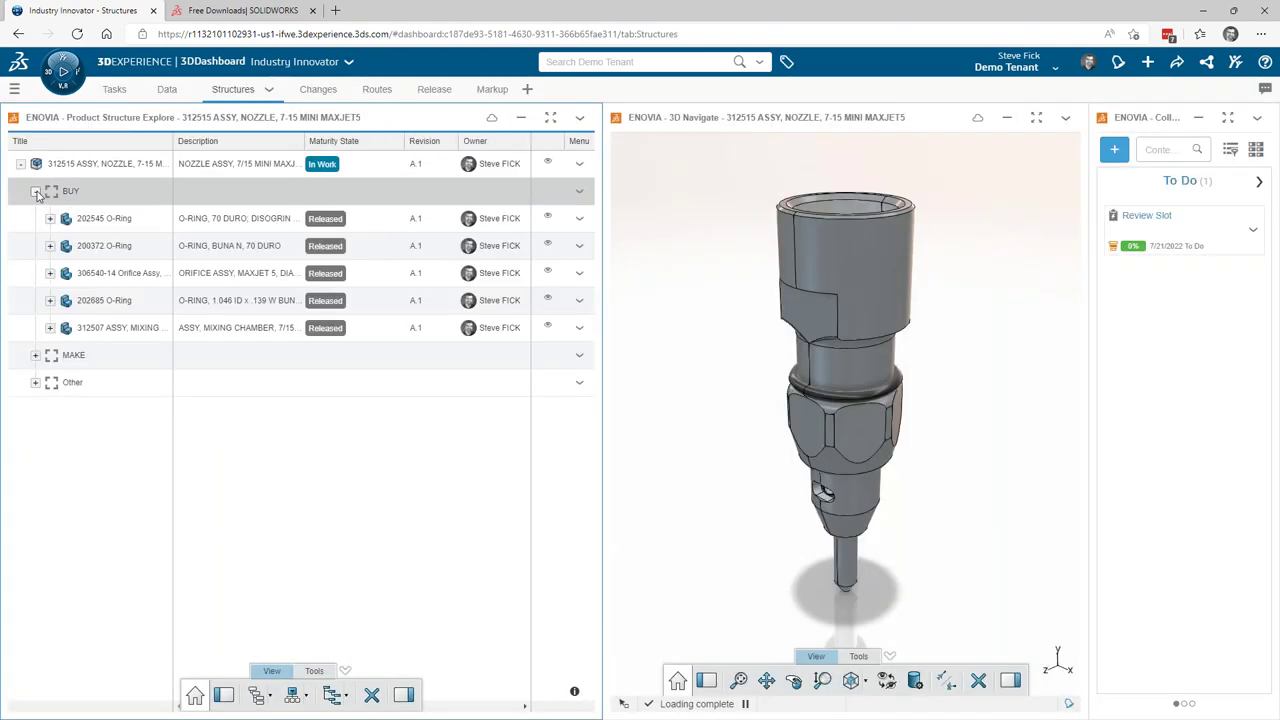
{"action": "left_click", "coordinate": [36, 355]}
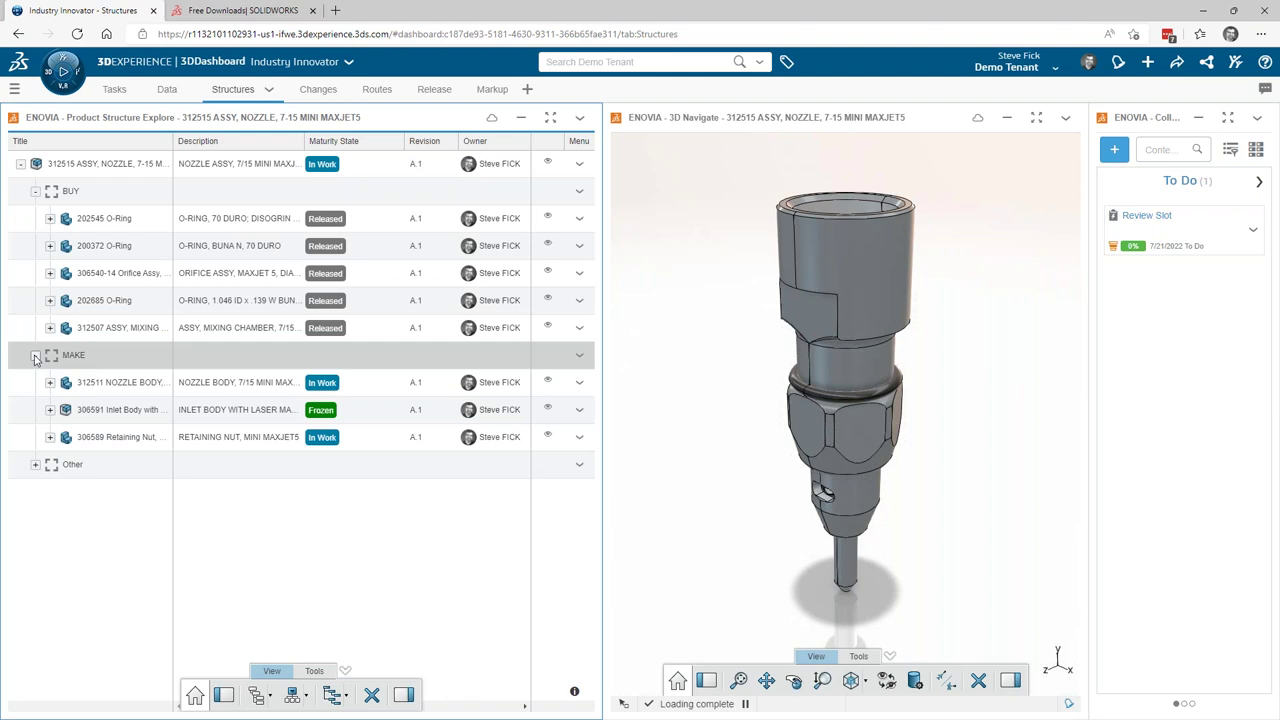
{"action": "left_click", "coordinate": [35, 356]}
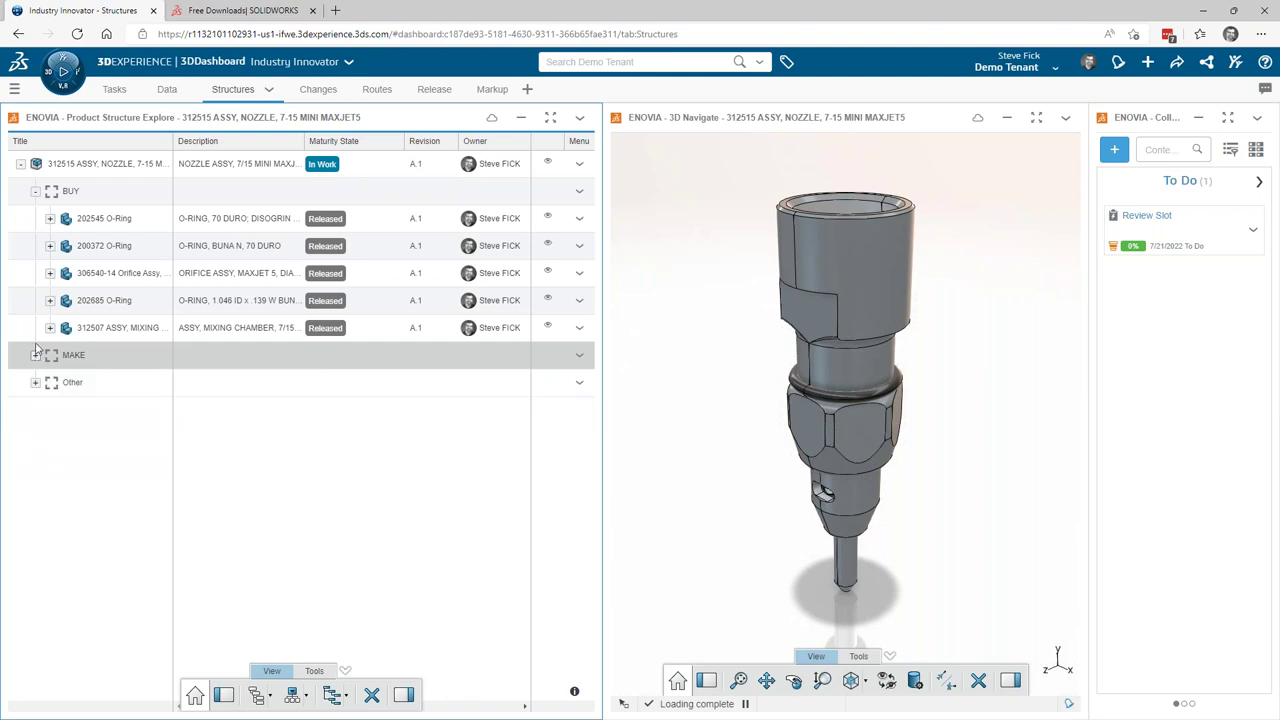
{"action": "left_click", "coordinate": [36, 191]}
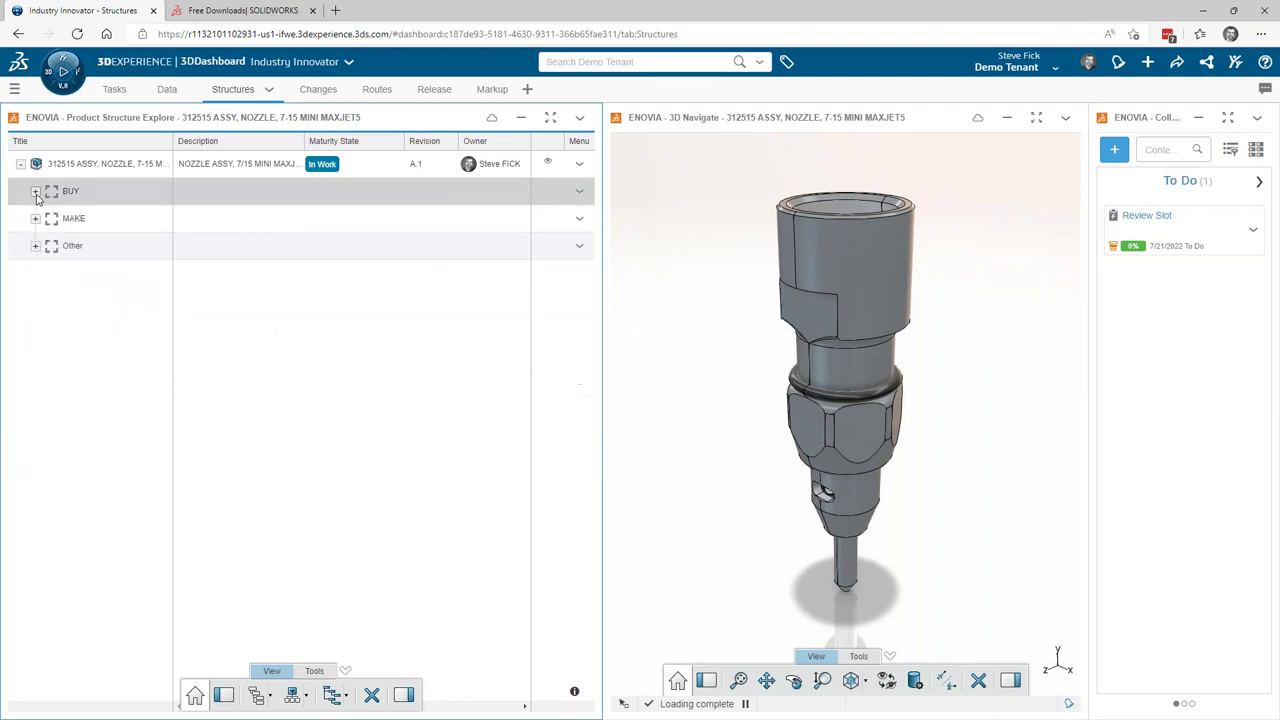
{"action": "left_click", "coordinate": [35, 247]}
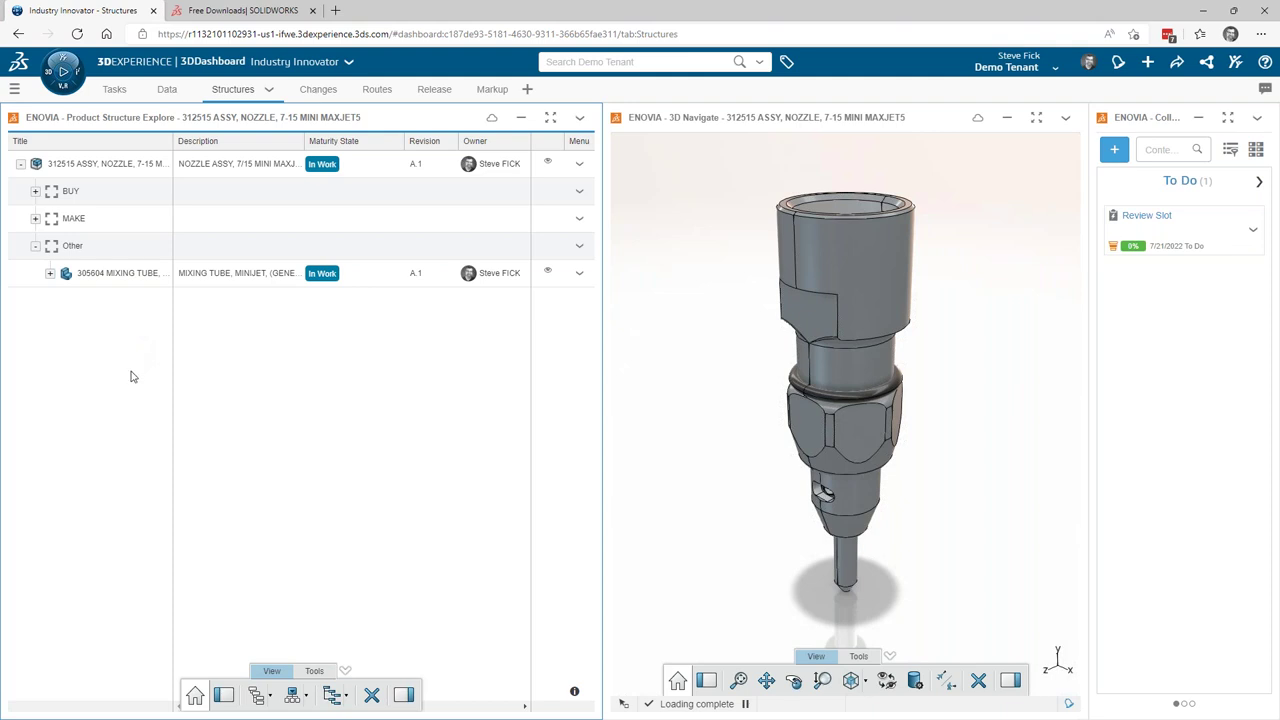
- Open the 305604 mixing tube's properties and pin them to Industry Innovator's Structures dashboard as a widget beneath Product Structure Explore
{"action": "left_click", "coordinate": [107, 273]}
{"action": "right_click", "coordinate": [107, 273]}
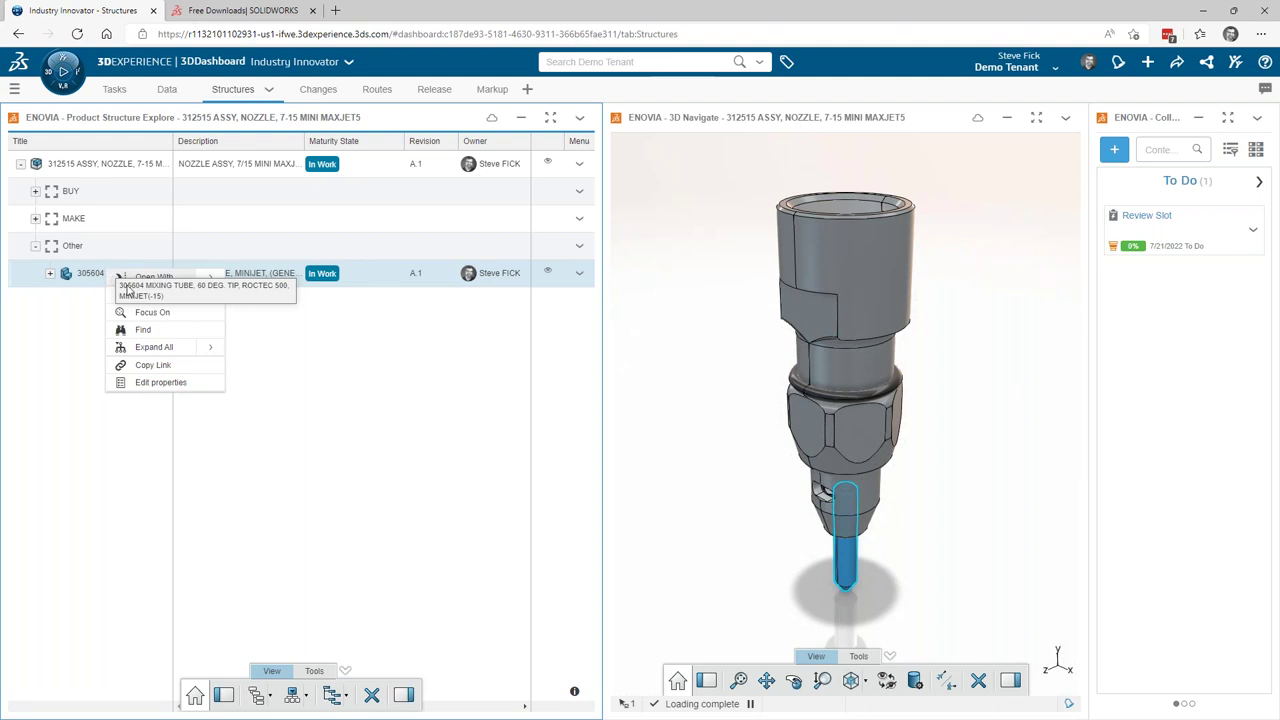
{"action": "left_click", "coordinate": [143, 388]}
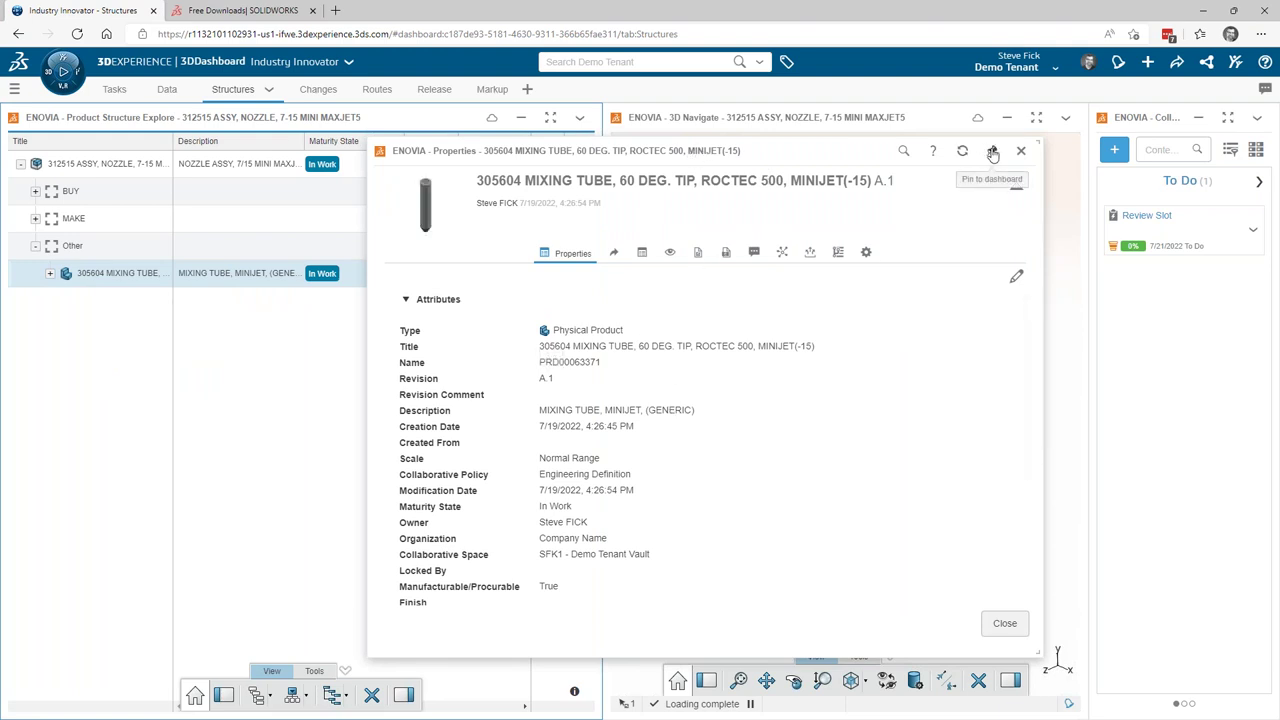
{"action": "left_click", "coordinate": [993, 153]}
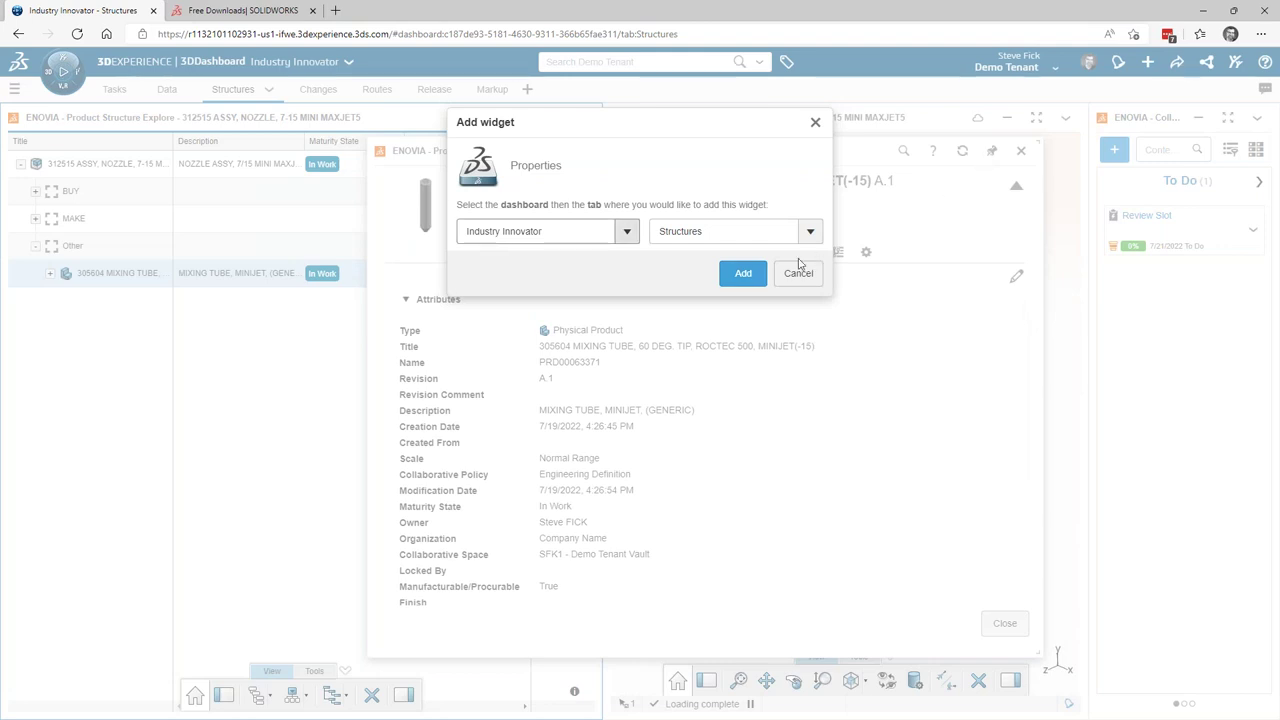
{"action": "left_click", "coordinate": [743, 274]}
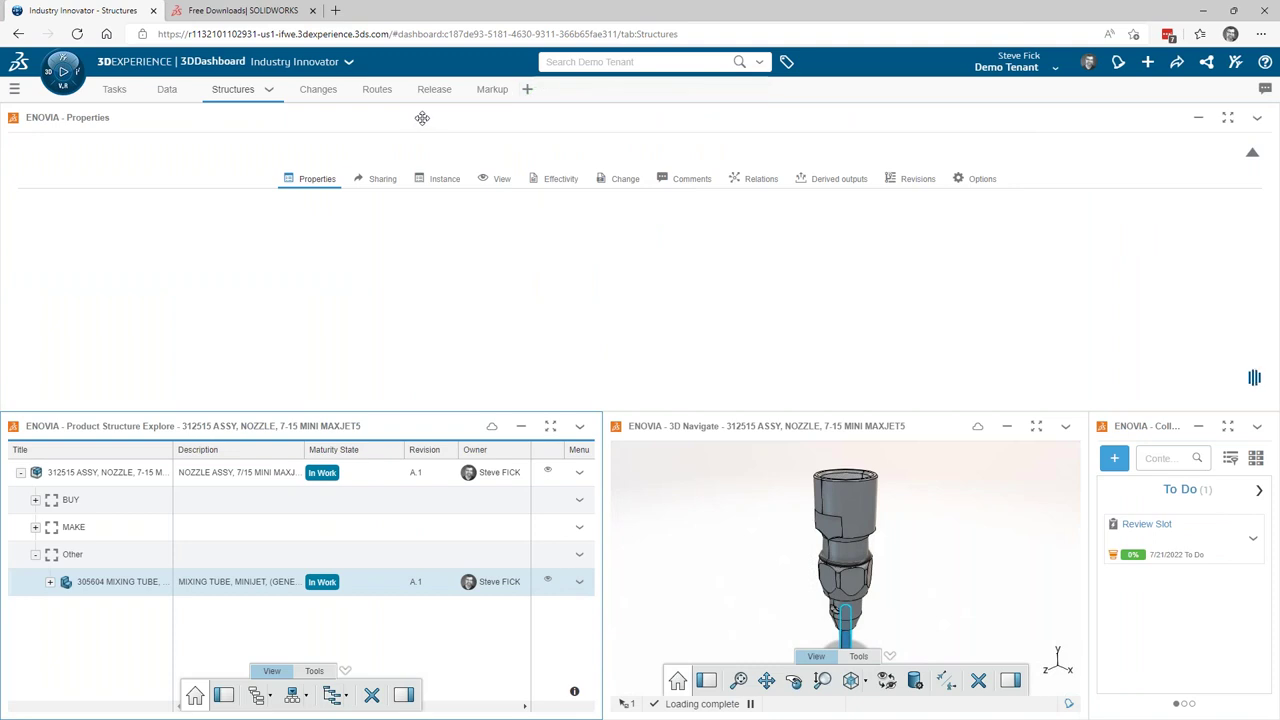
{"action": "left_click_drag", "start_coordinate": [449, 116], "coordinate": [355, 548]}
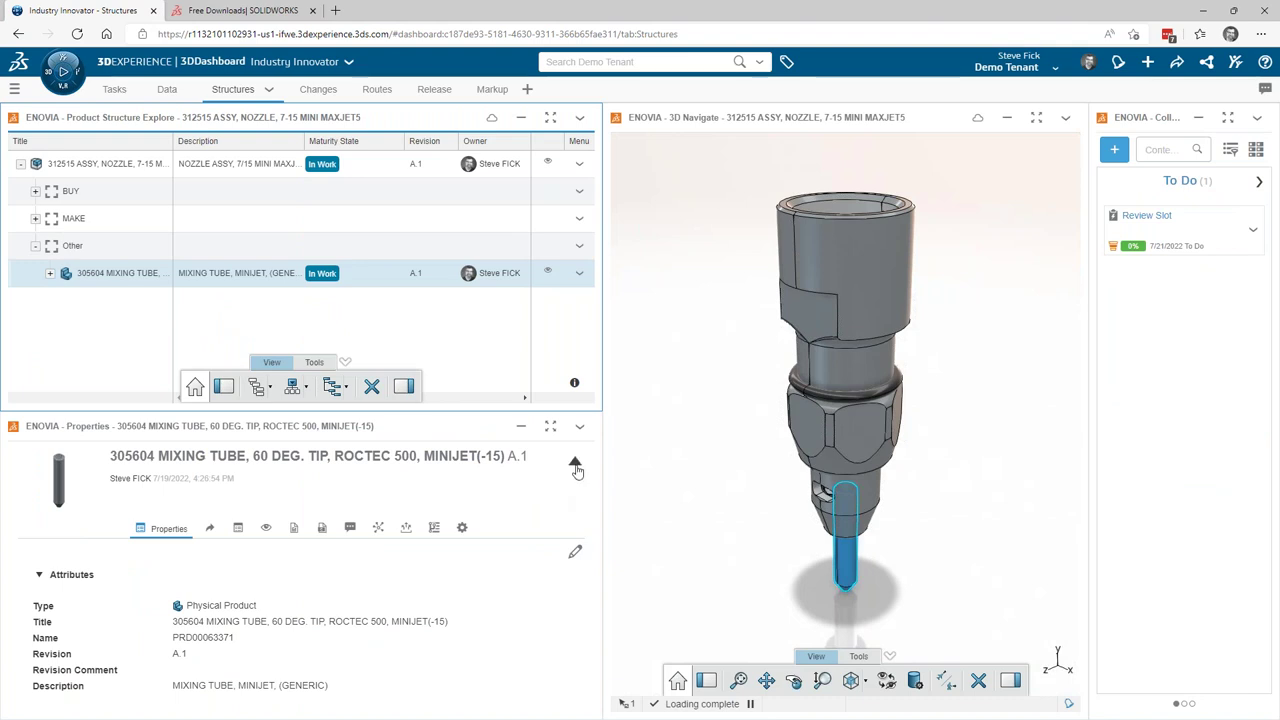
- Set the 305604 mixing tube's MakeOrBuy attribute to MAKE in its properties and save the change
{"action": "left_click", "coordinate": [575, 461]}
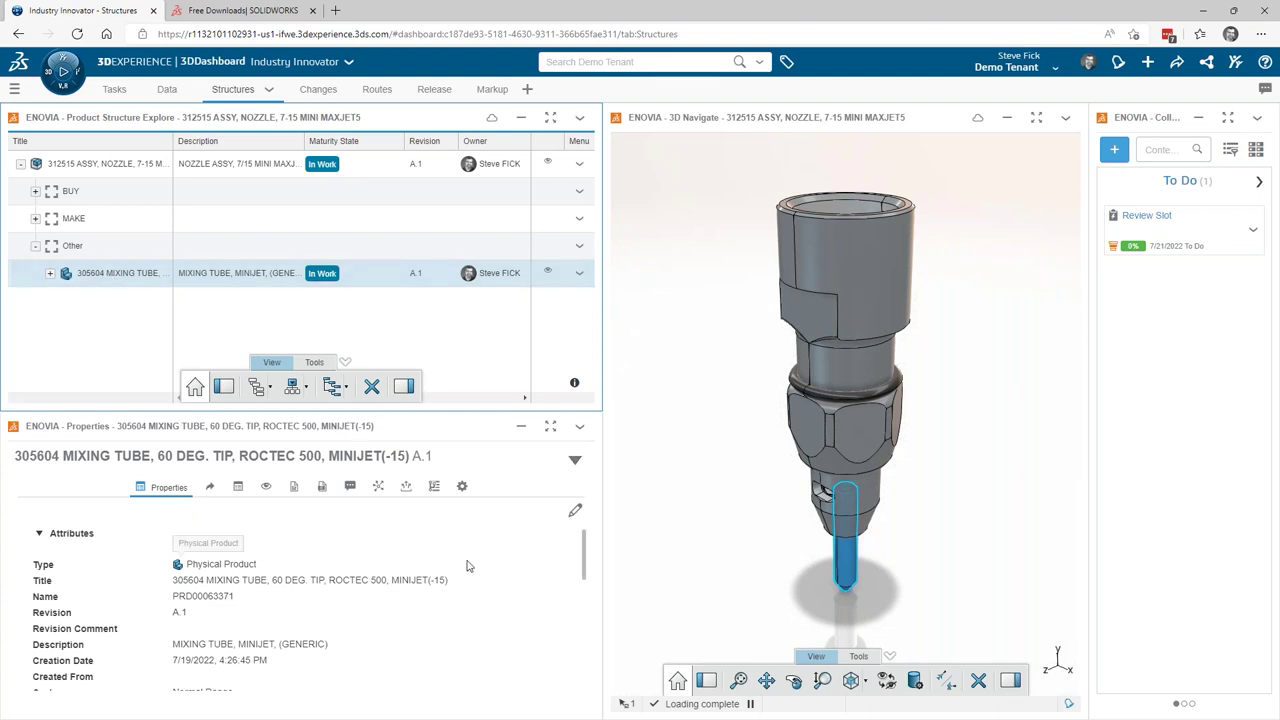
{"action": "scroll", "coordinate": [466, 566], "scroll_direction": "down", "scroll_amount": 1}
{"action": "scroll", "coordinate": [458, 582], "scroll_direction": "down", "scroll_amount": 1}
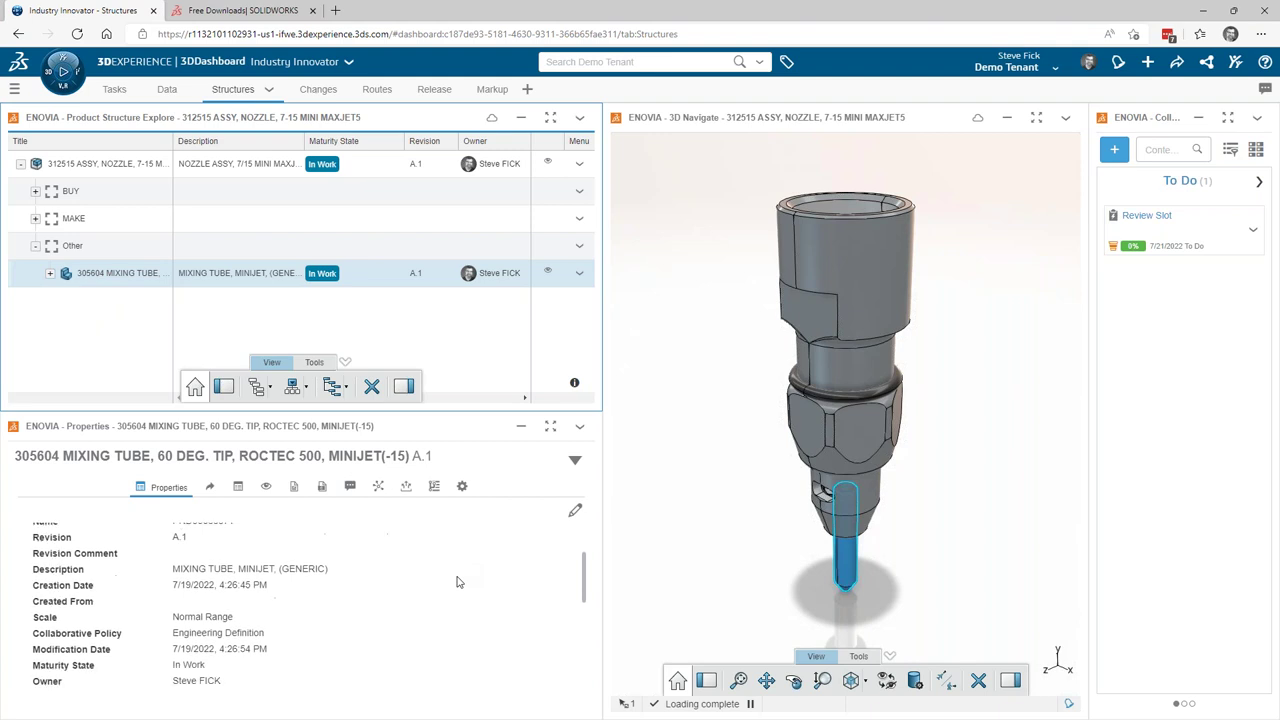
{"action": "double_click", "coordinate": [340, 612]}
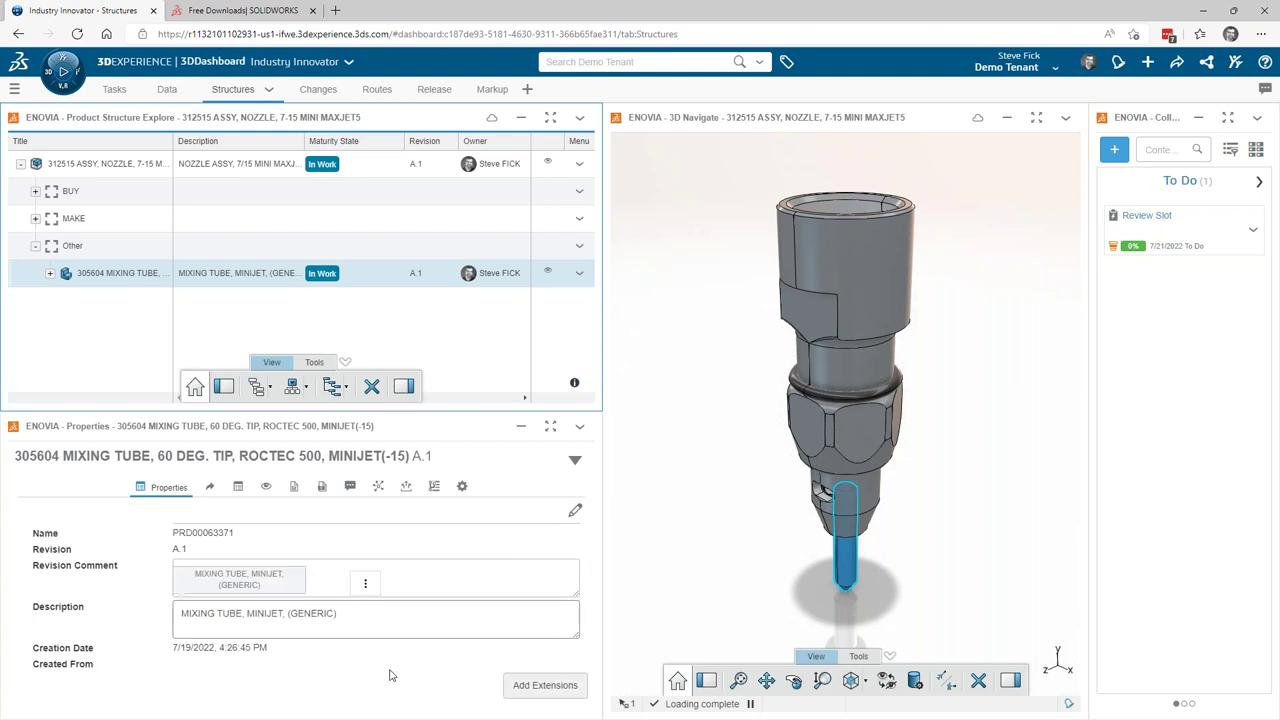
{"action": "left_click", "coordinate": [575, 512]}
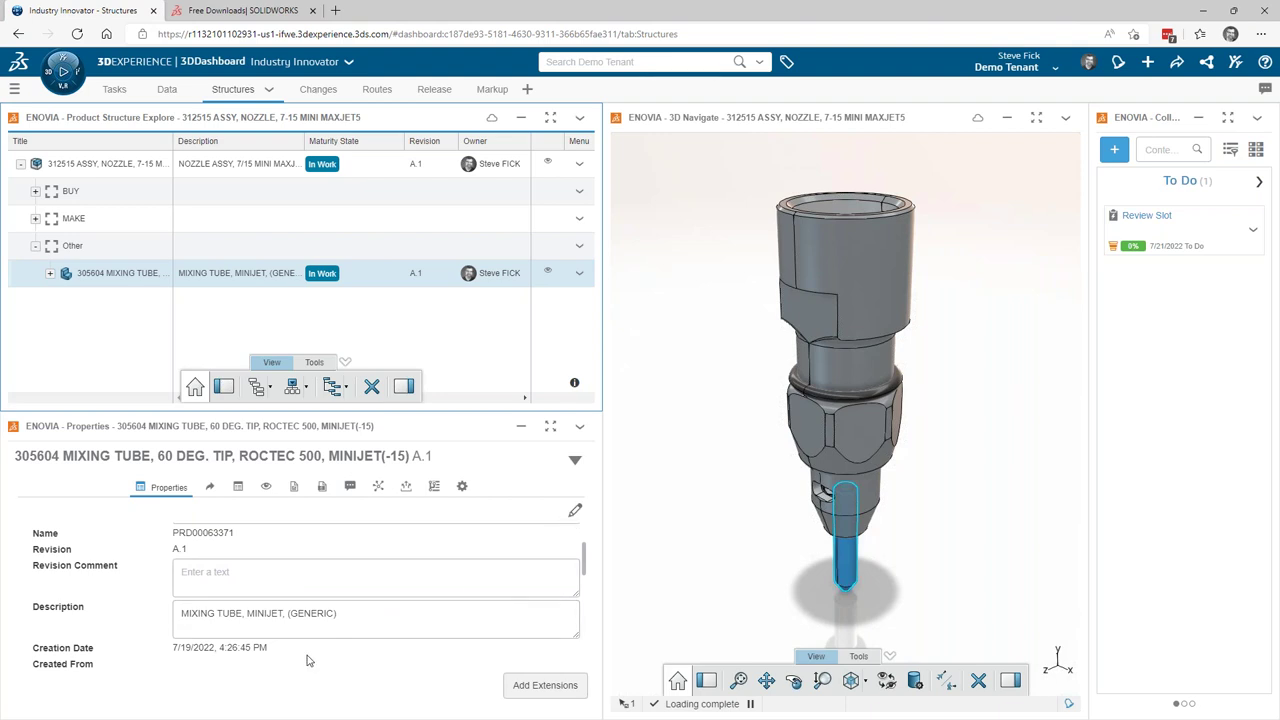
{"action": "scroll", "coordinate": [313, 651], "scroll_direction": "down", "scroll_amount": 1}
{"action": "scroll", "coordinate": [313, 651], "scroll_direction": "down", "scroll_amount": 8}
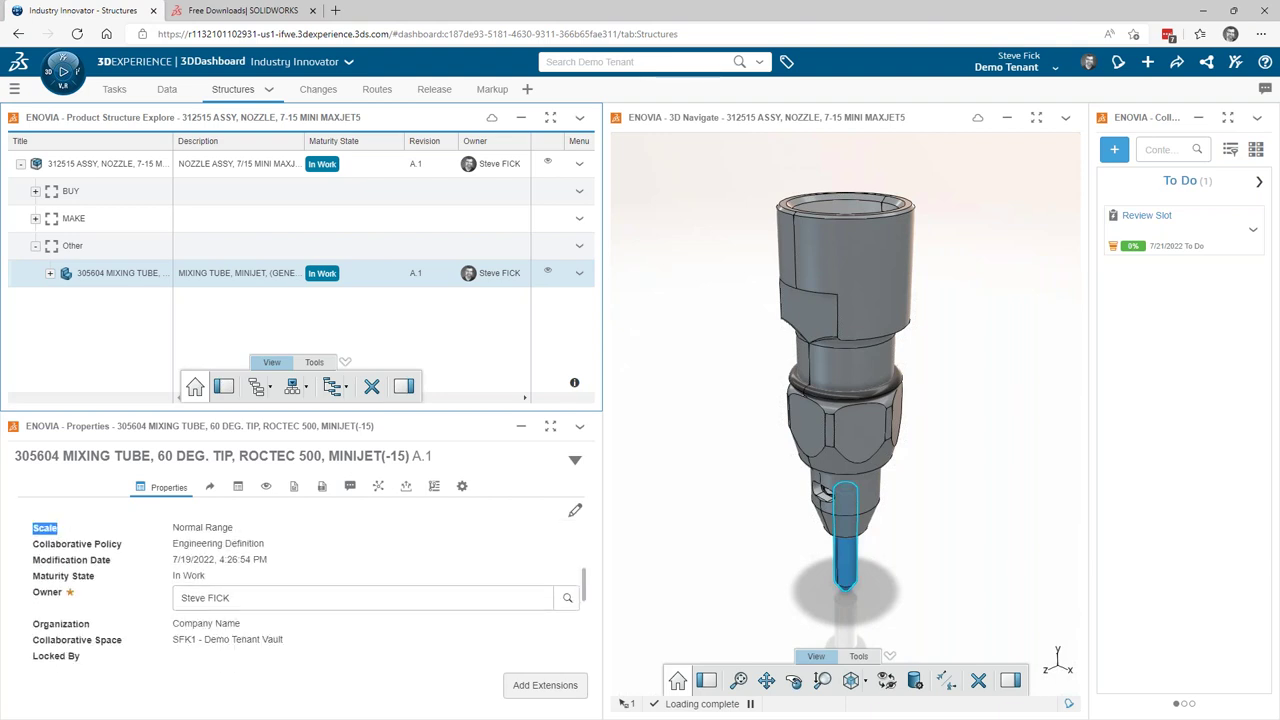
{"action": "scroll", "coordinate": [309, 625], "scroll_direction": "down", "scroll_amount": 2}
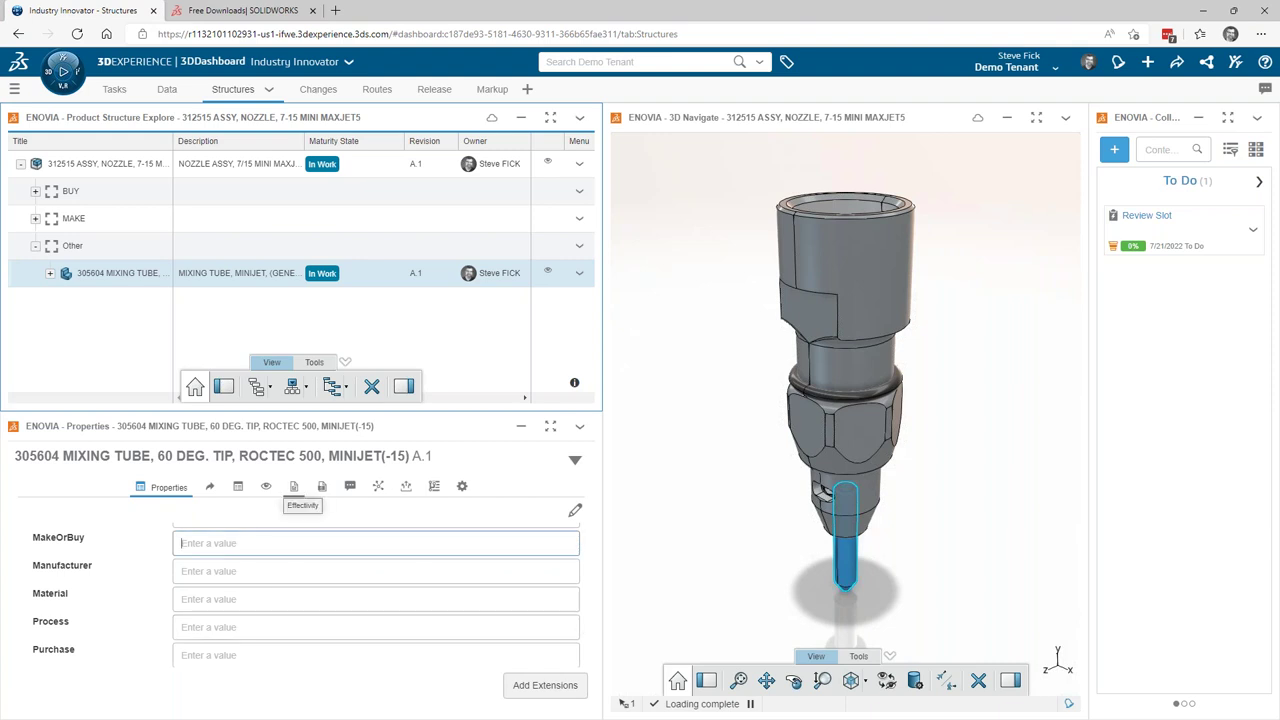
{"action": "type", "text": "MAKE"}
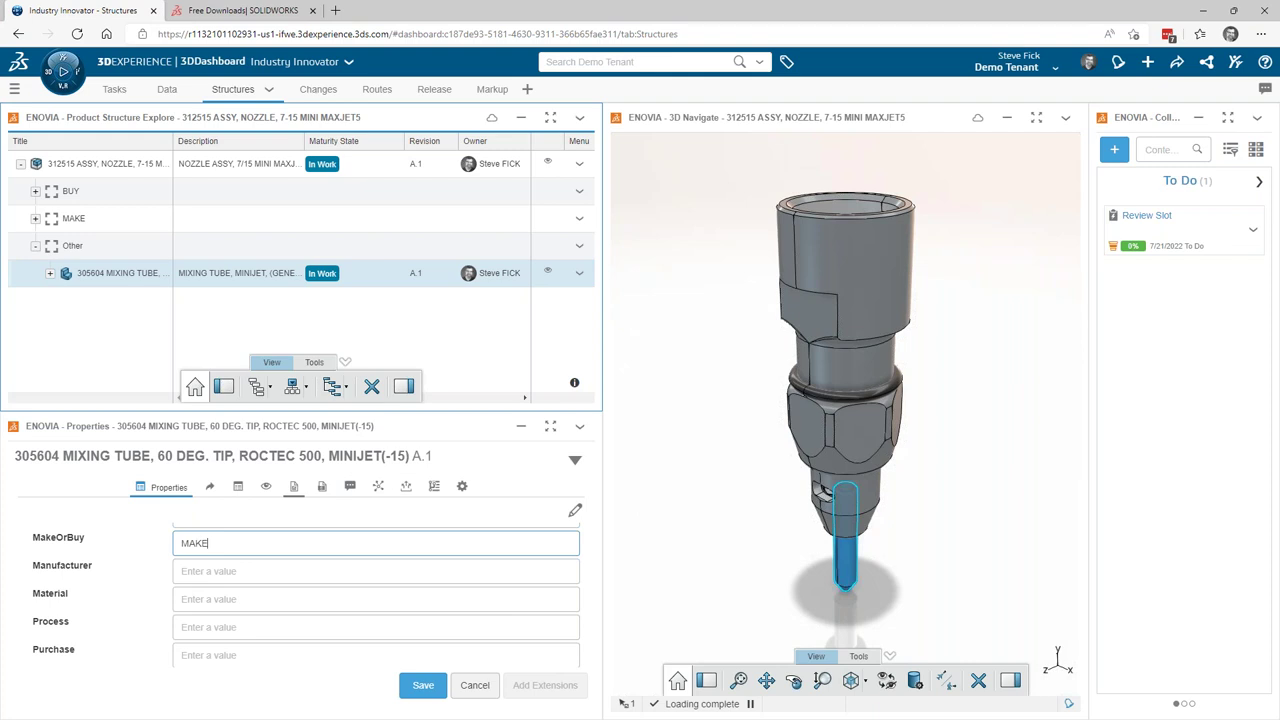
{"action": "left_click", "coordinate": [423, 686]}
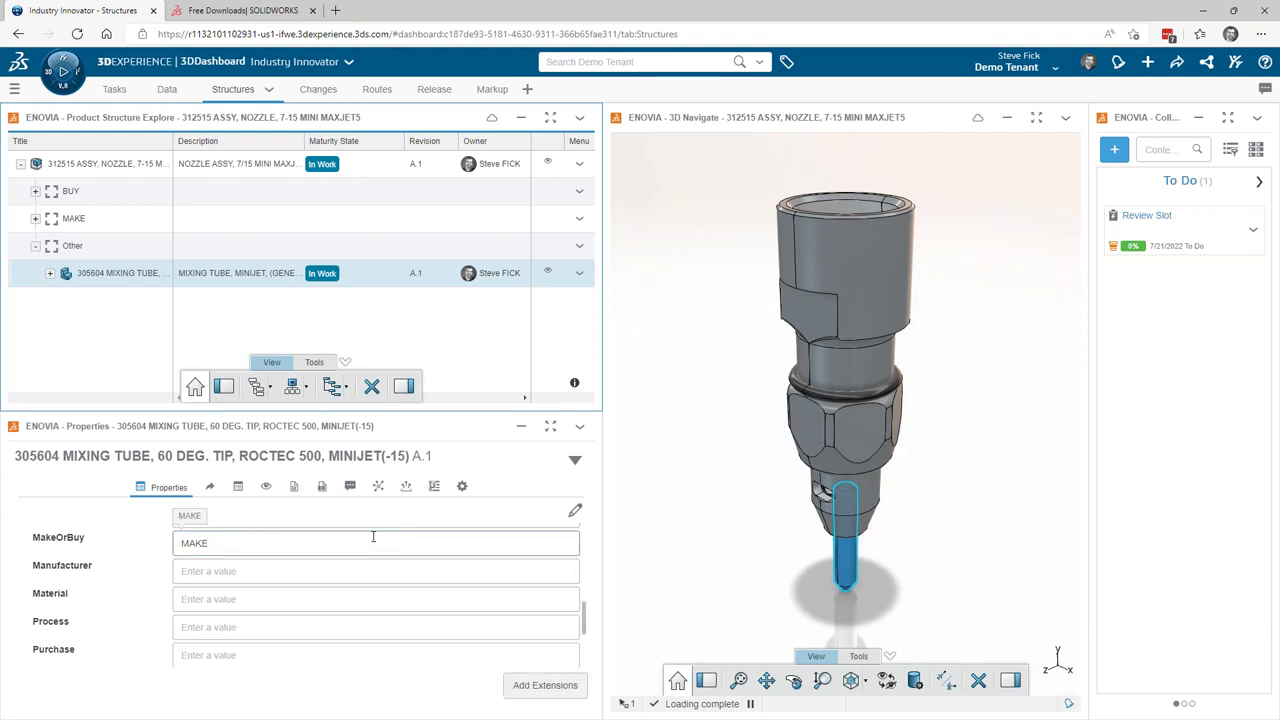
{"action": "left_click", "coordinate": [575, 511]}
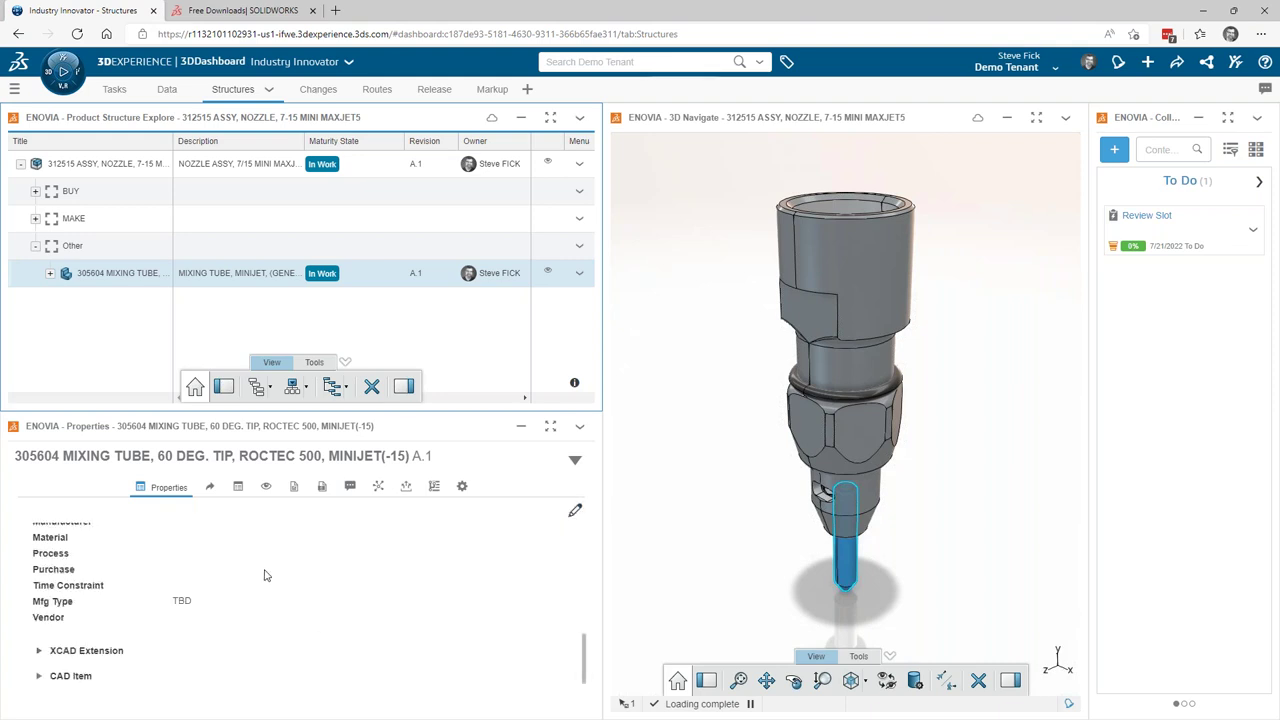
- Expand the MAKE group and review the 312511 nozzle body's properties, sharing and comments
{"action": "left_click", "coordinate": [35, 218]}
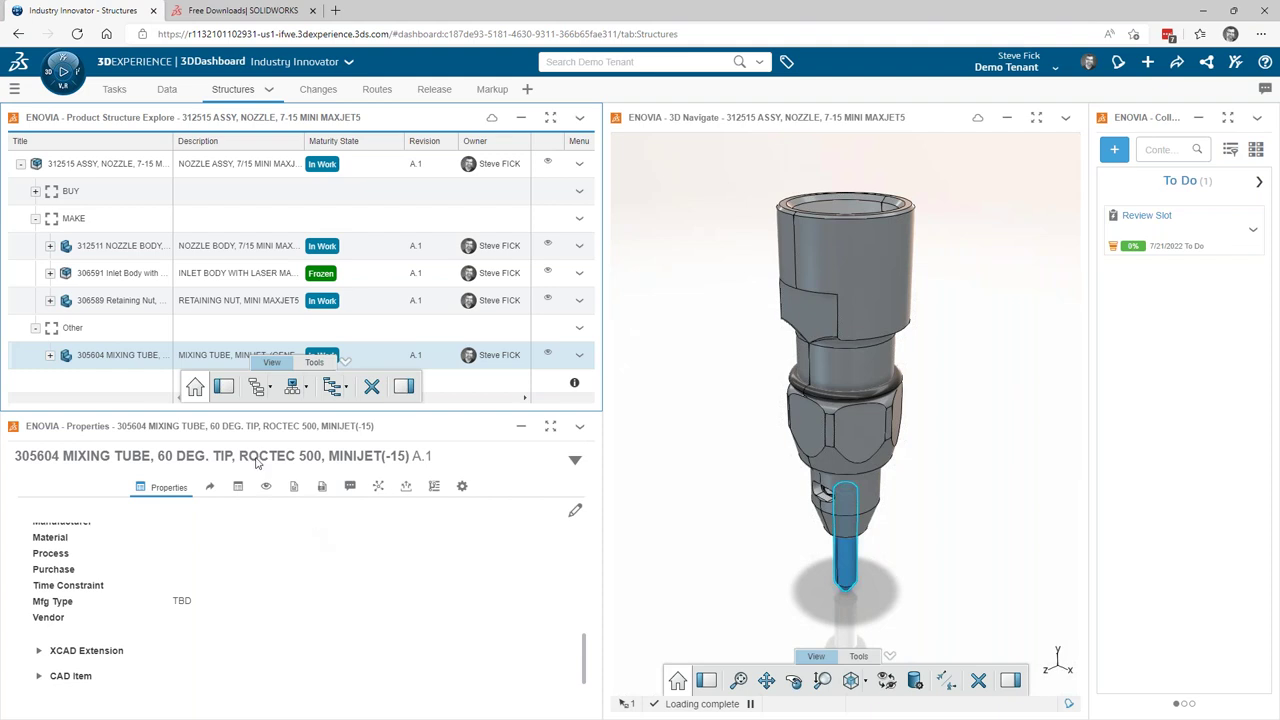
{"action": "left_click", "coordinate": [105, 247]}
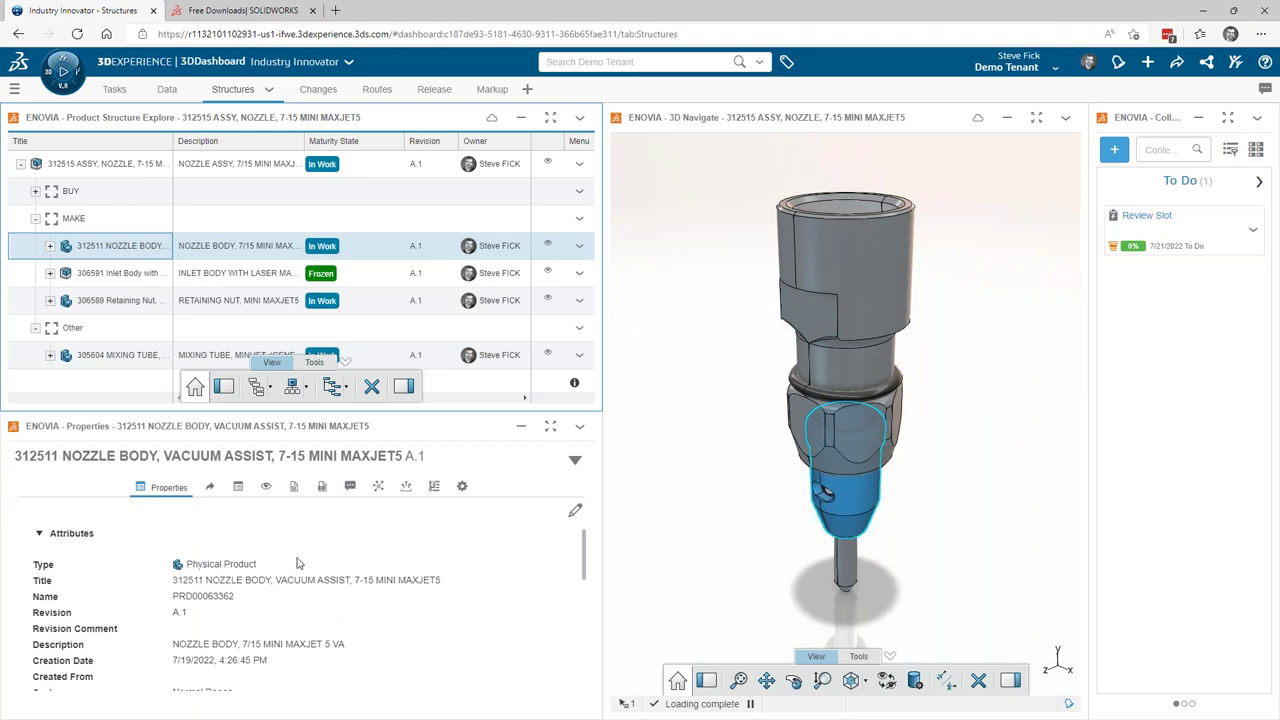
{"action": "left_click", "coordinate": [211, 490]}
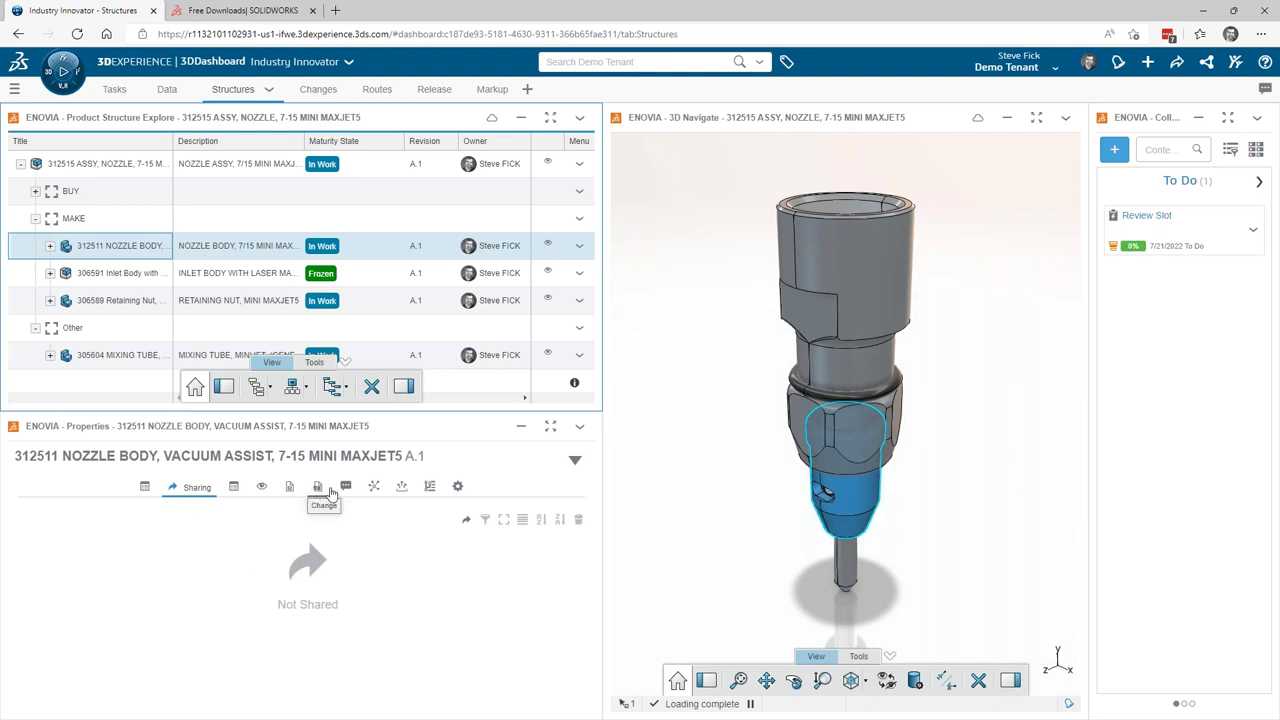
{"action": "left_click", "coordinate": [345, 486]}
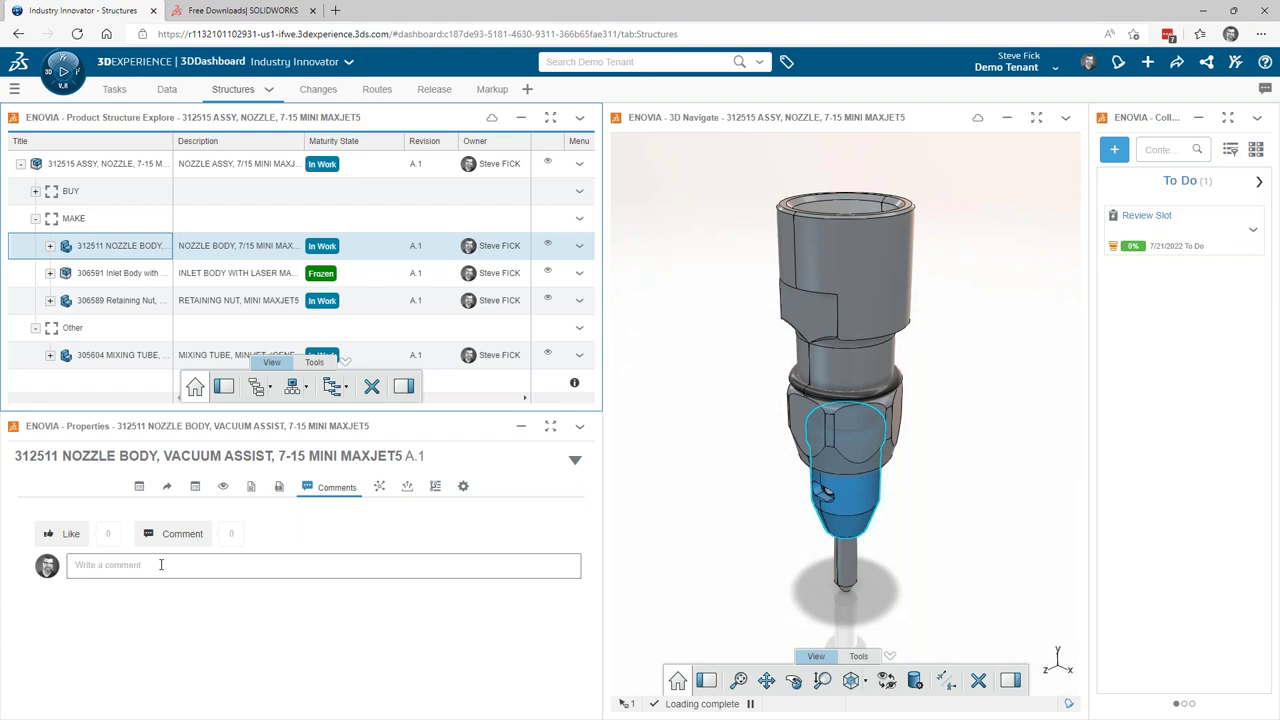
{"action": "left_click", "coordinate": [139, 486]}
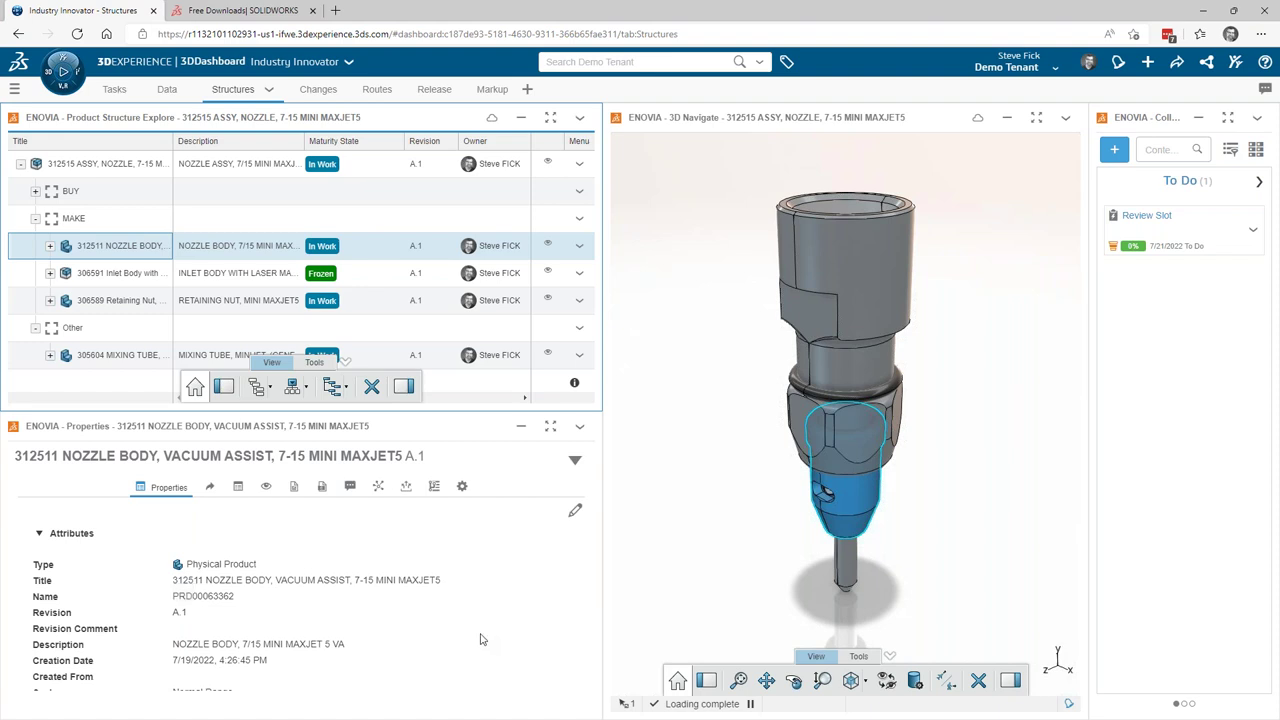
- Minimize the Properties widget and switch the nozzle assembly's 3D Navigate widget to the 3D Markup app
{"action": "left_click", "coordinate": [523, 432]}
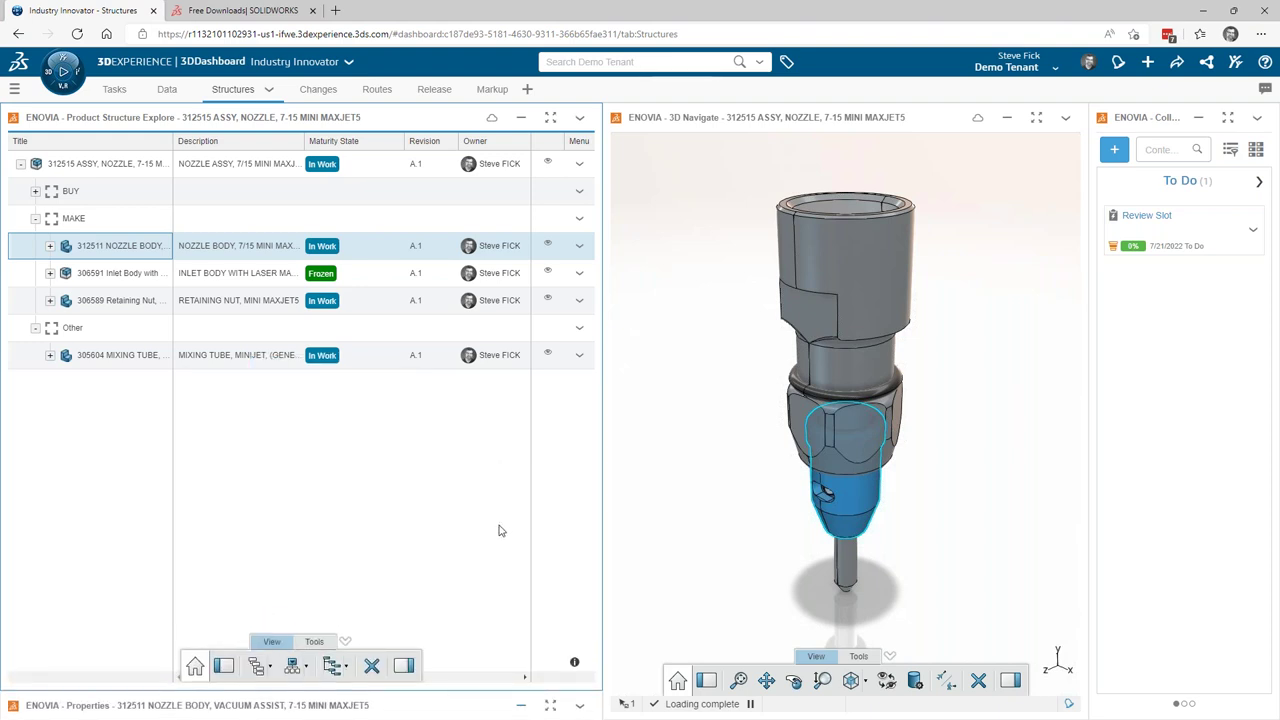
{"action": "left_click", "coordinate": [700, 391]}
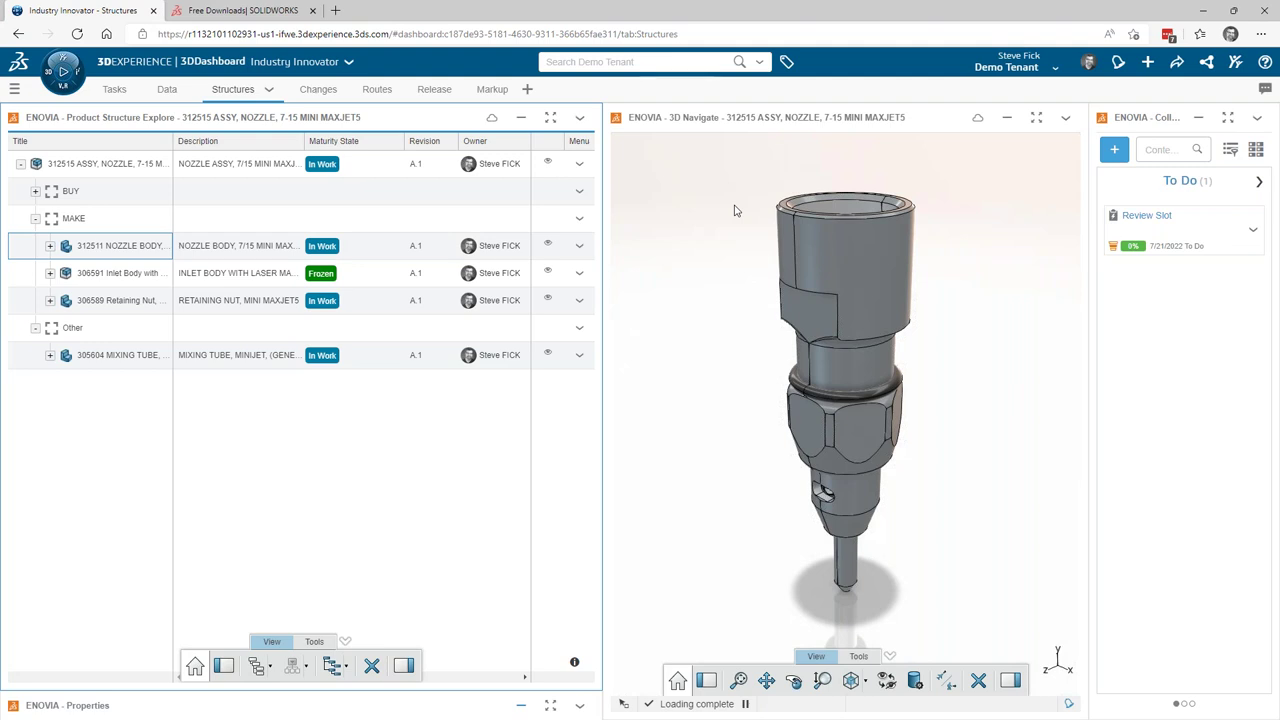
{"action": "left_click", "coordinate": [762, 116]}
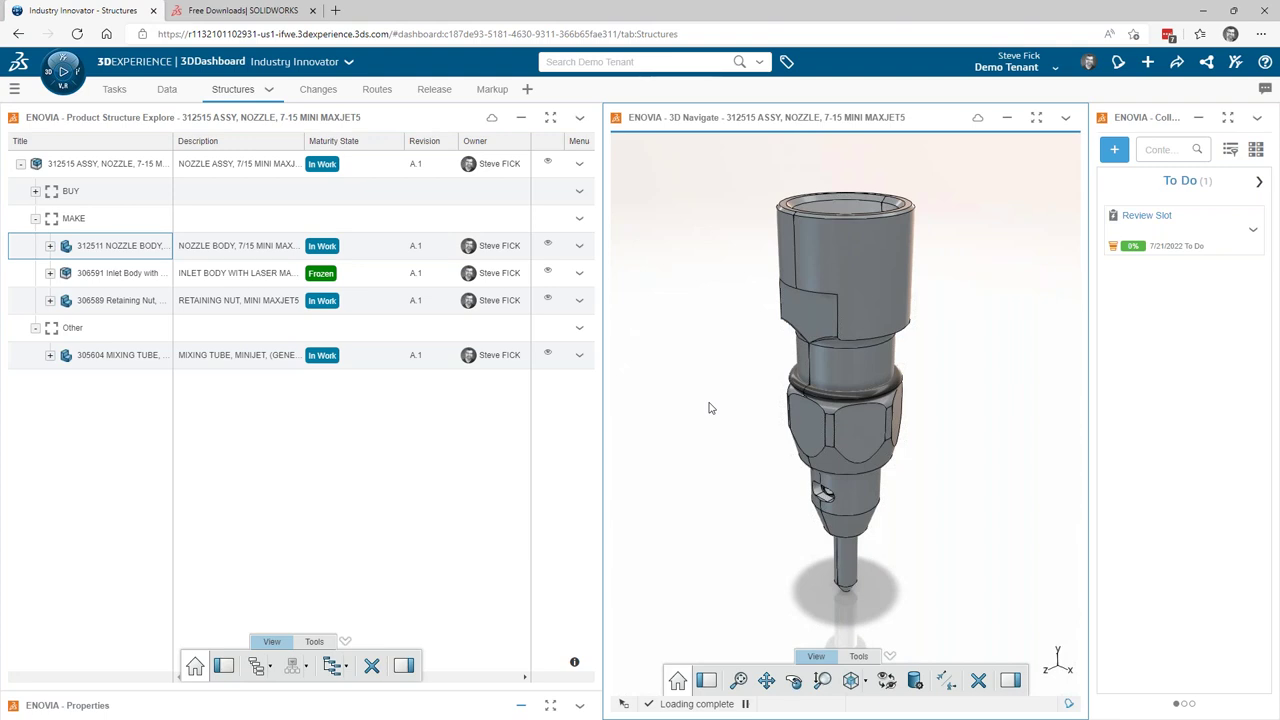
{"action": "left_click", "coordinate": [63, 75]}
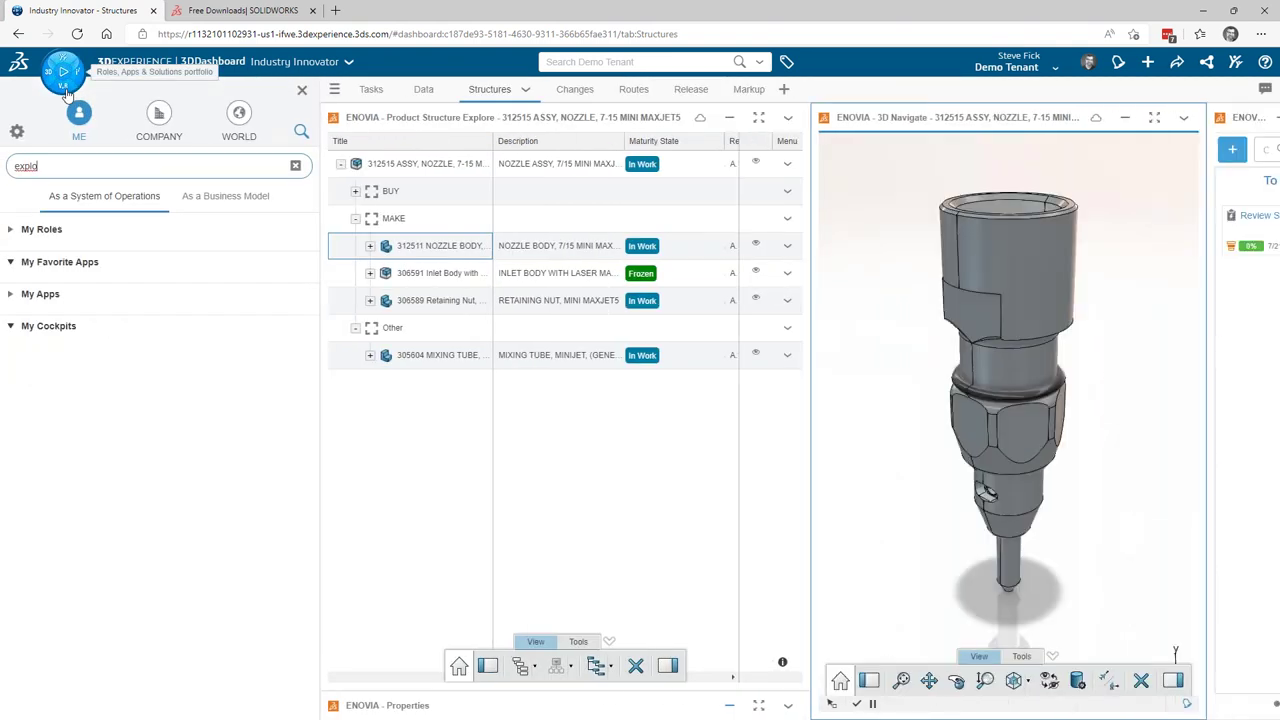
{"action": "type", "text": "MARKUP"}
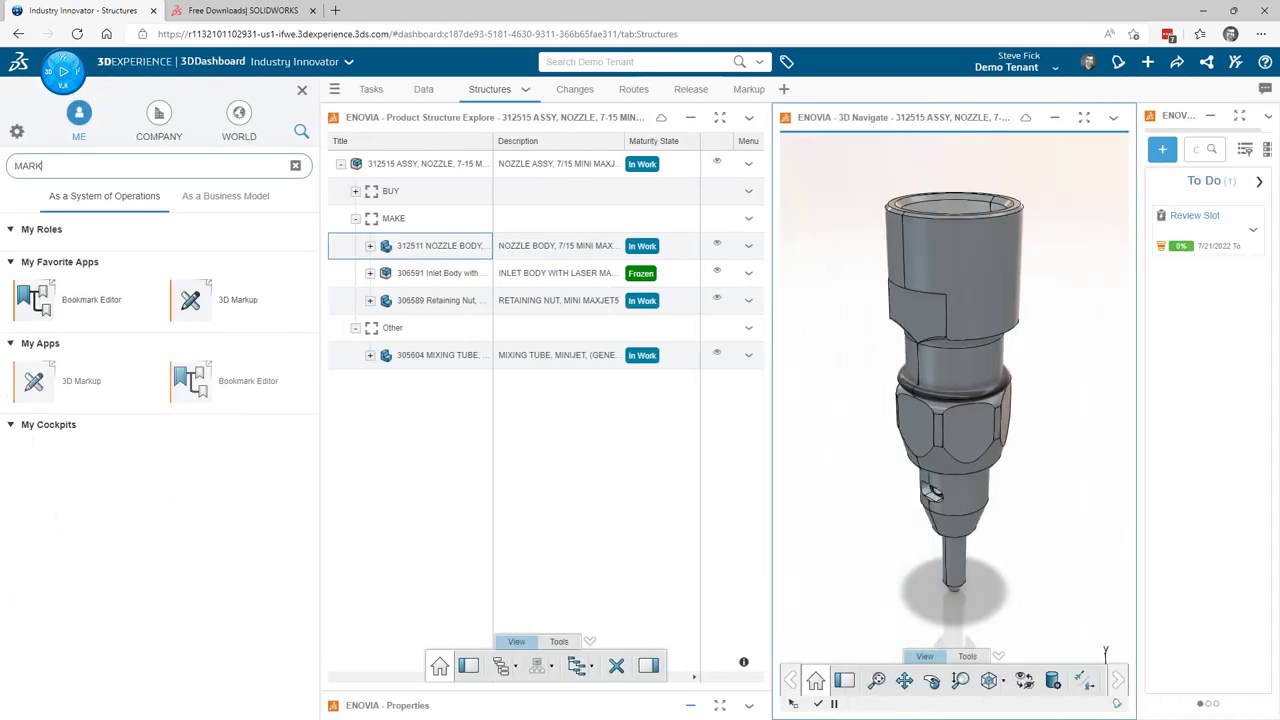
{"action": "left_click", "coordinate": [30, 302]}
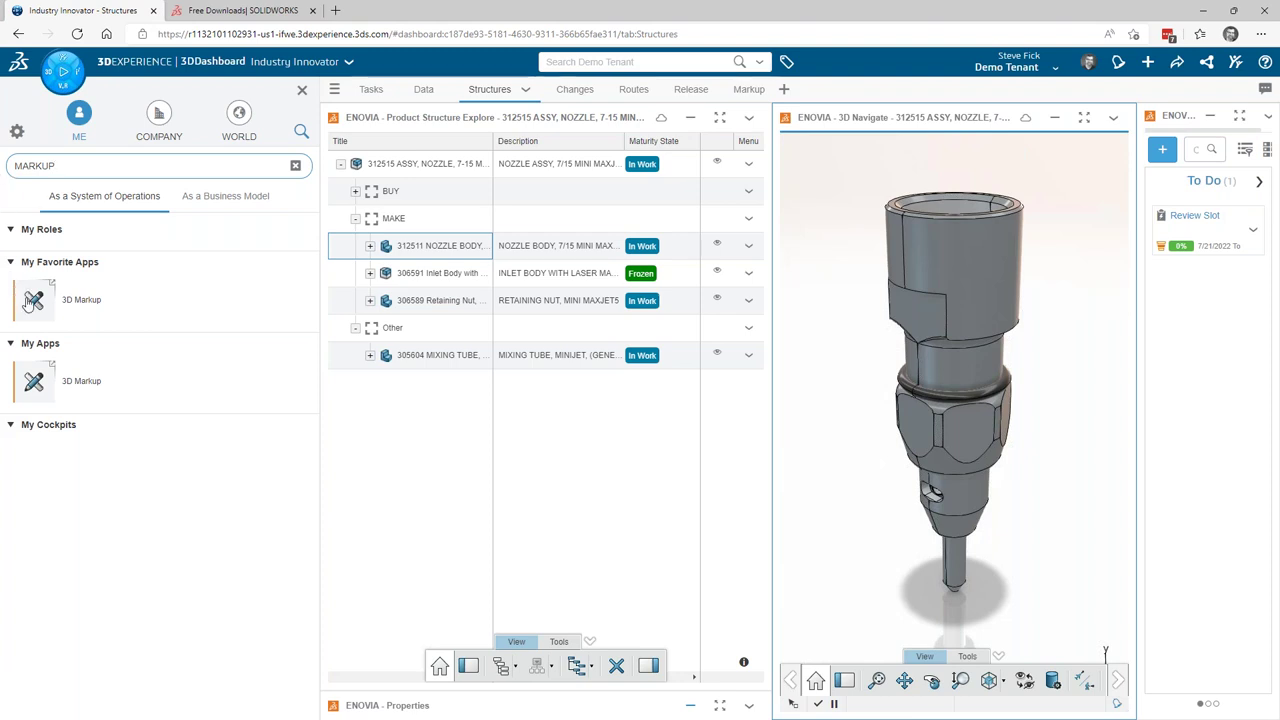
{"action": "left_click", "coordinate": [302, 90]}
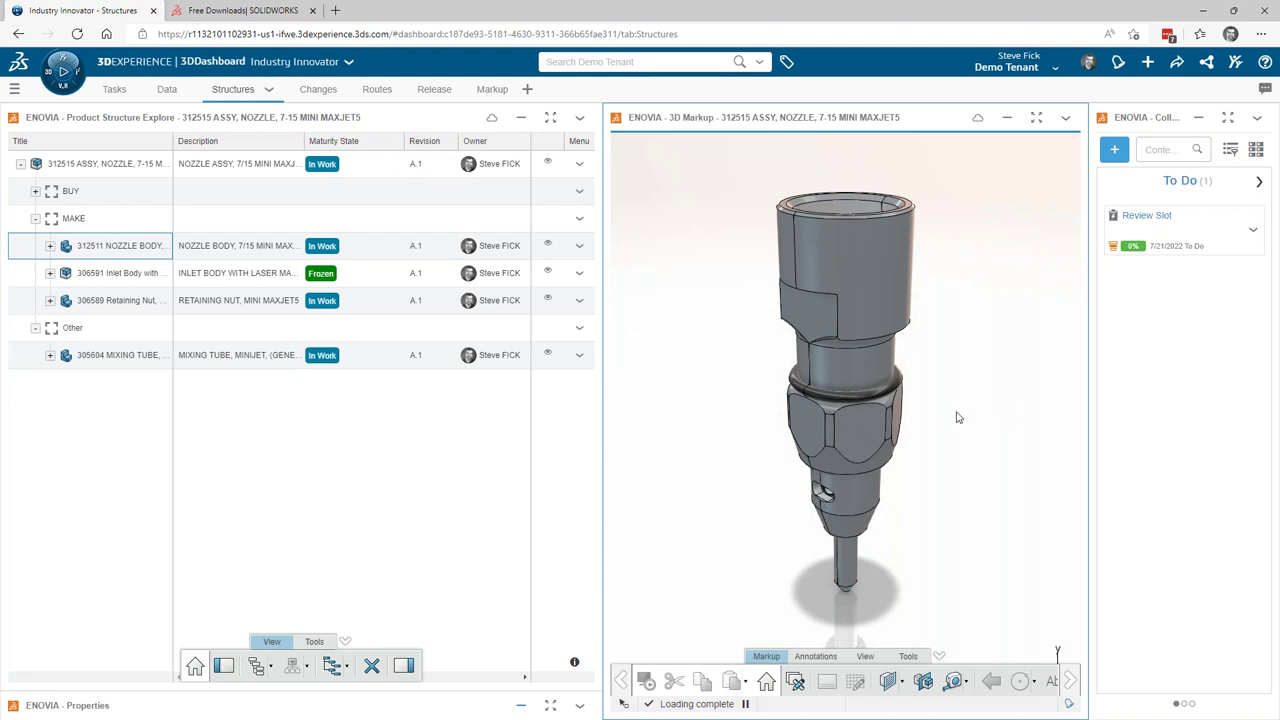
- Create a markup of the nozzle assembly with the default title and draw a circle around the slot in the nozzle body
{"action": "left_click", "coordinate": [795, 681]}
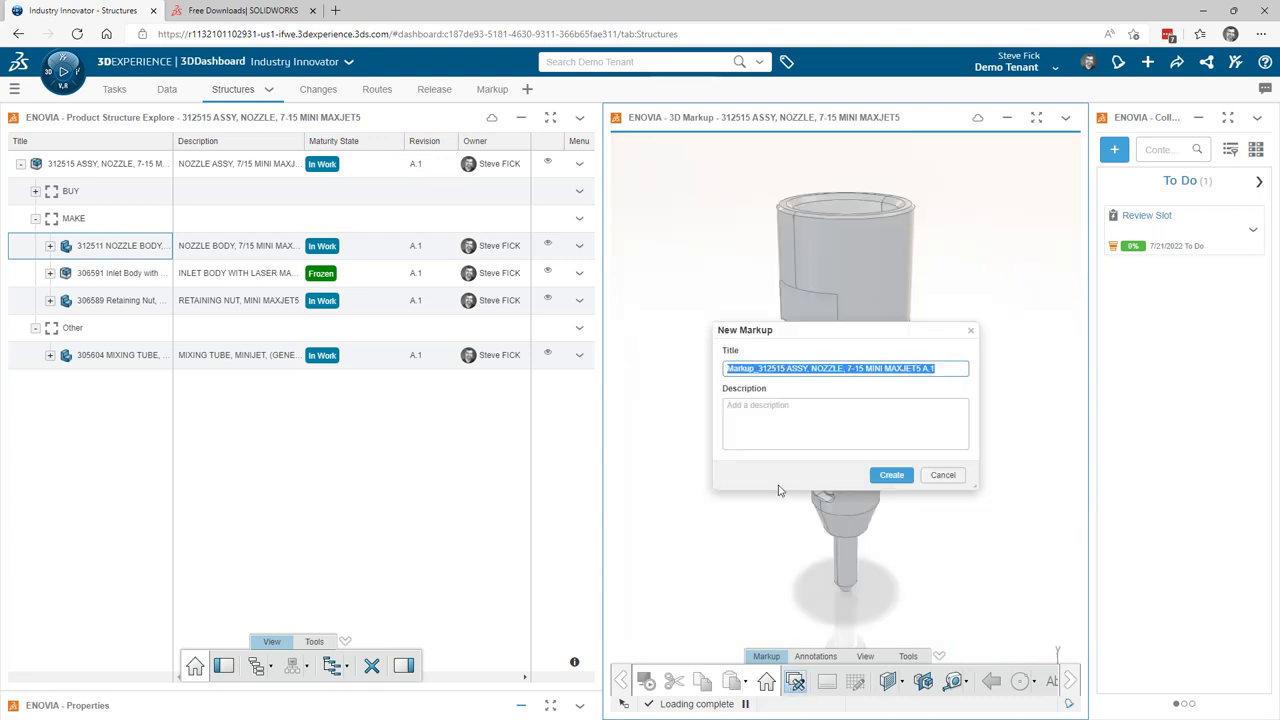
{"action": "left_click", "coordinate": [893, 475]}
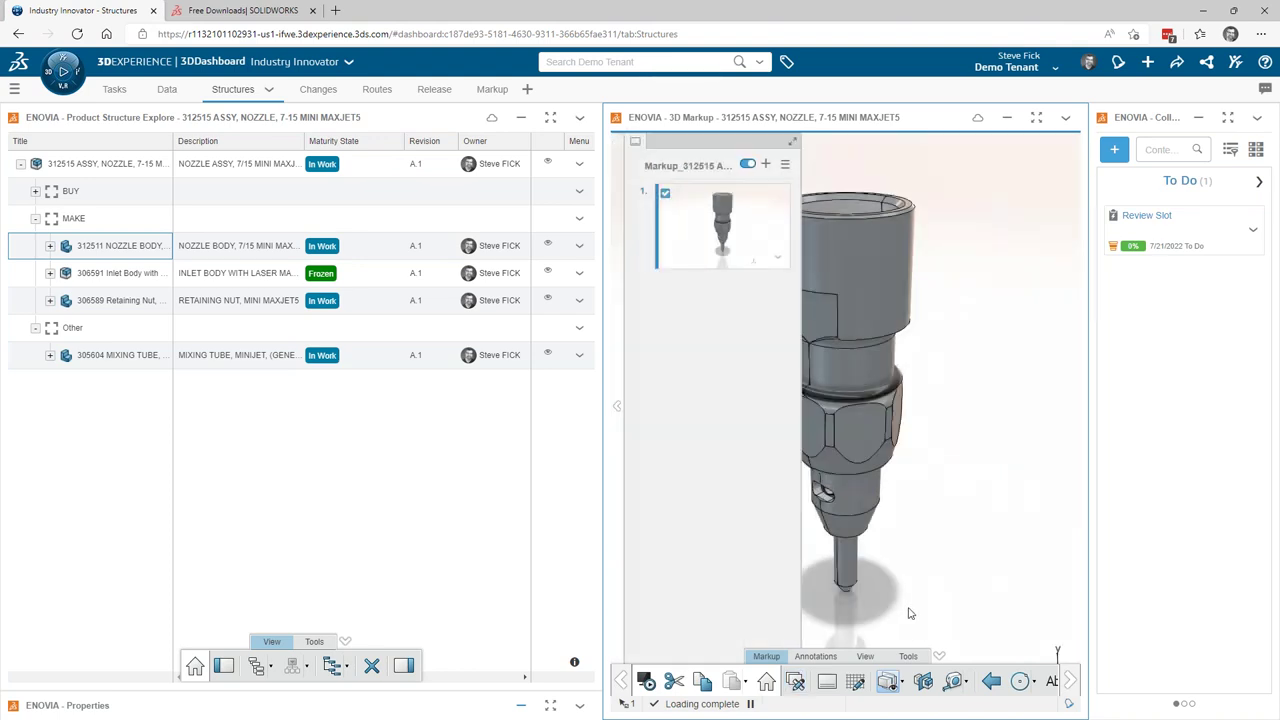
{"action": "left_click", "coordinate": [909, 658]}
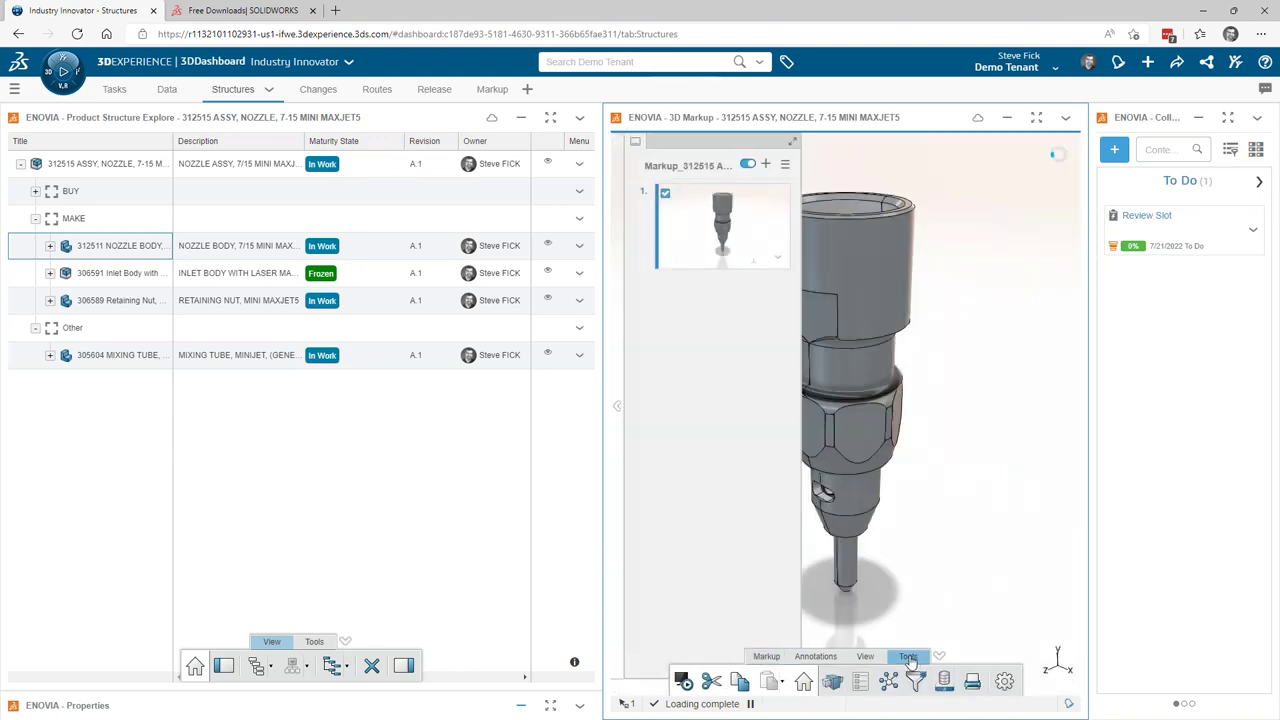
{"action": "left_click", "coordinate": [767, 658]}
{"action": "left_click", "coordinate": [1020, 681]}
{"action": "left_click_drag", "start_coordinate": [830, 492], "coordinate": [842, 524]}
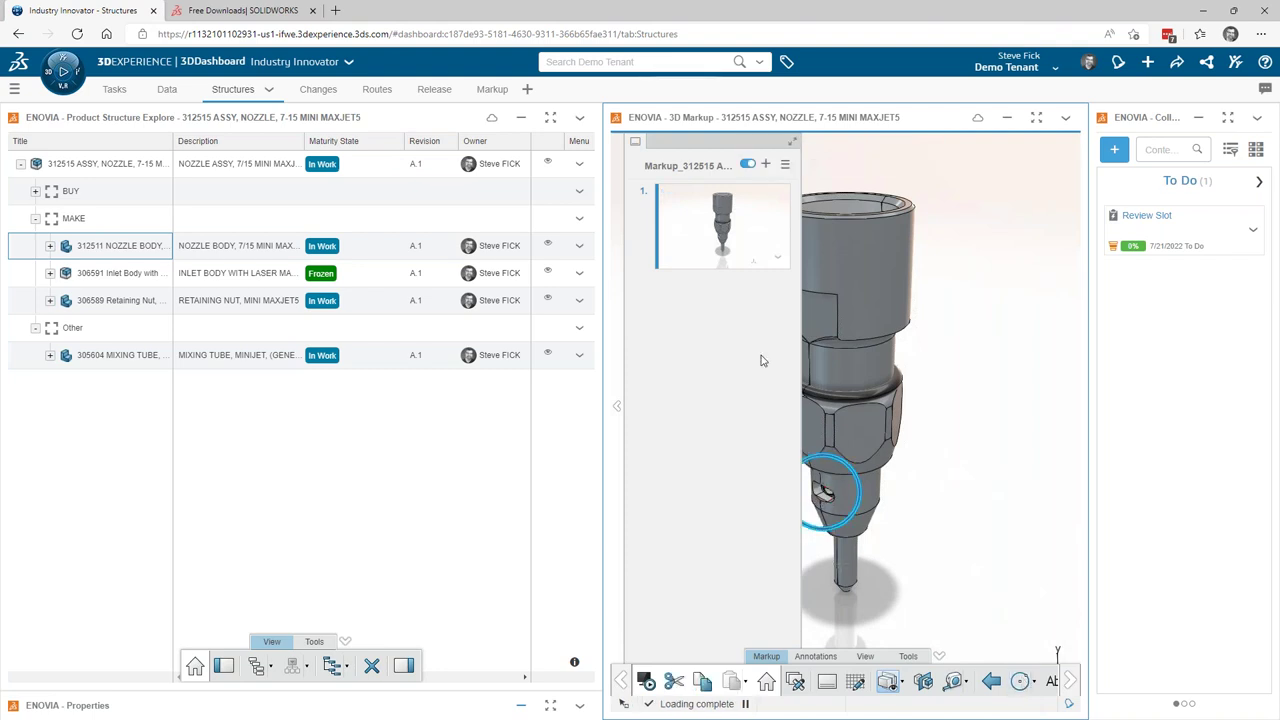
{"action": "left_click", "coordinate": [617, 407]}
{"action": "left_click", "coordinate": [922, 492]}
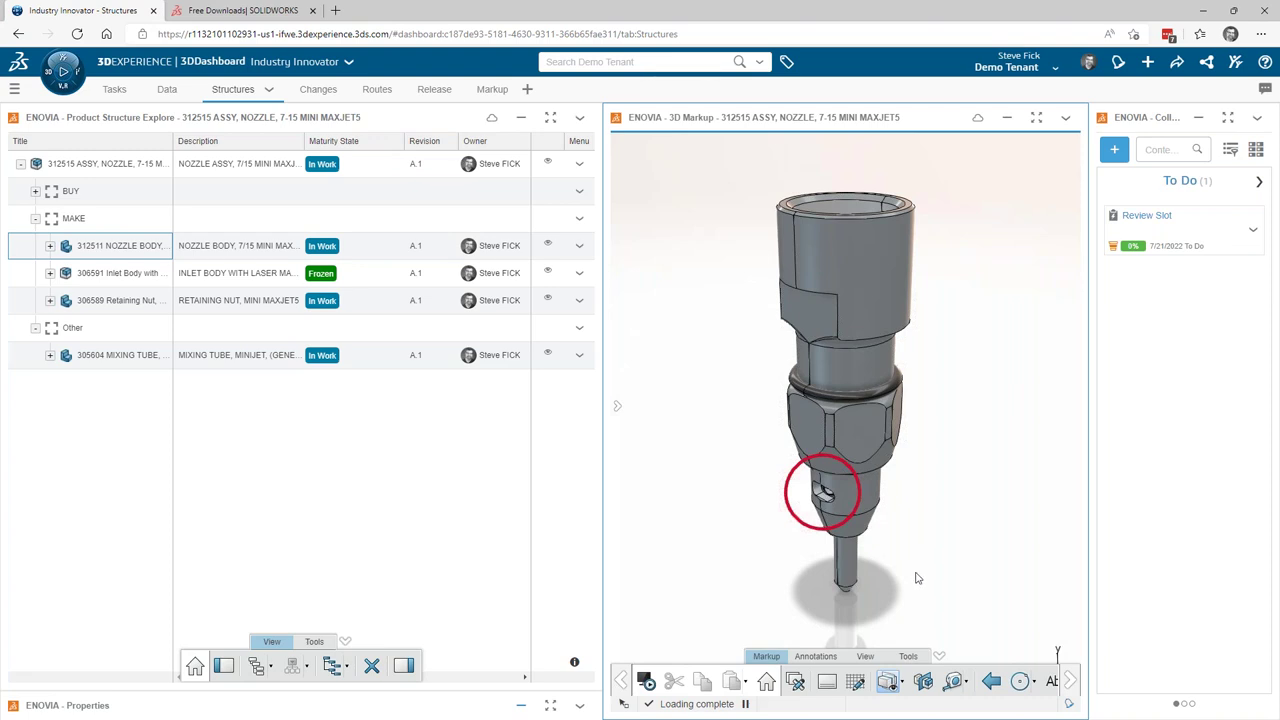
- Attach the new markup from 3D Markup's recent items and the 312511 nozzle body to the Review Slot task
{"action": "left_click", "coordinate": [766, 681]}
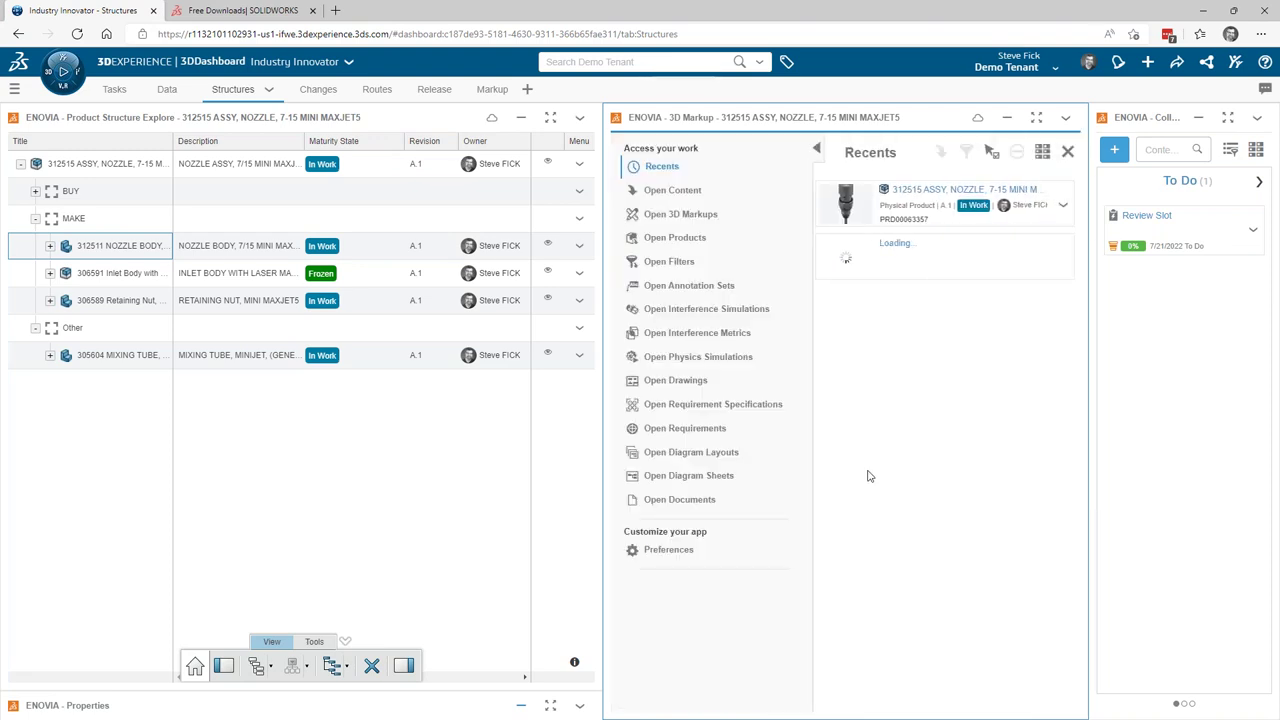
{"action": "left_click", "coordinate": [818, 151]}
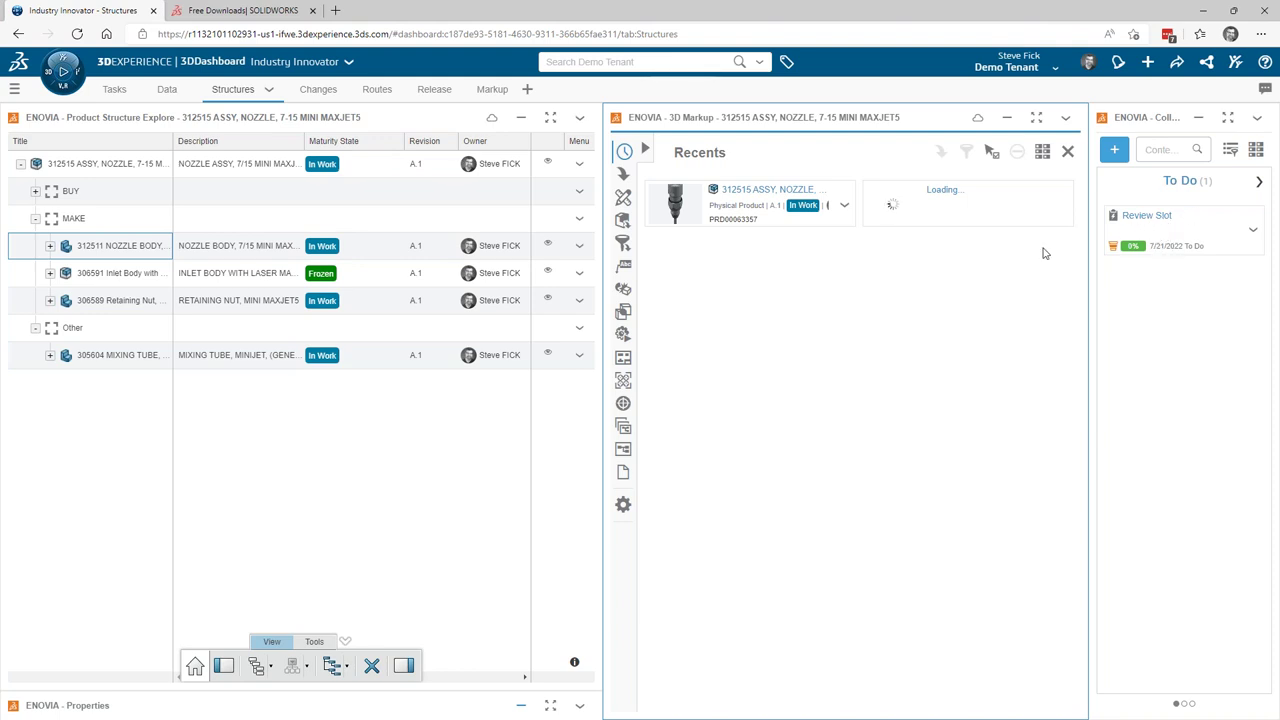
{"action": "left_click", "coordinate": [920, 207]}
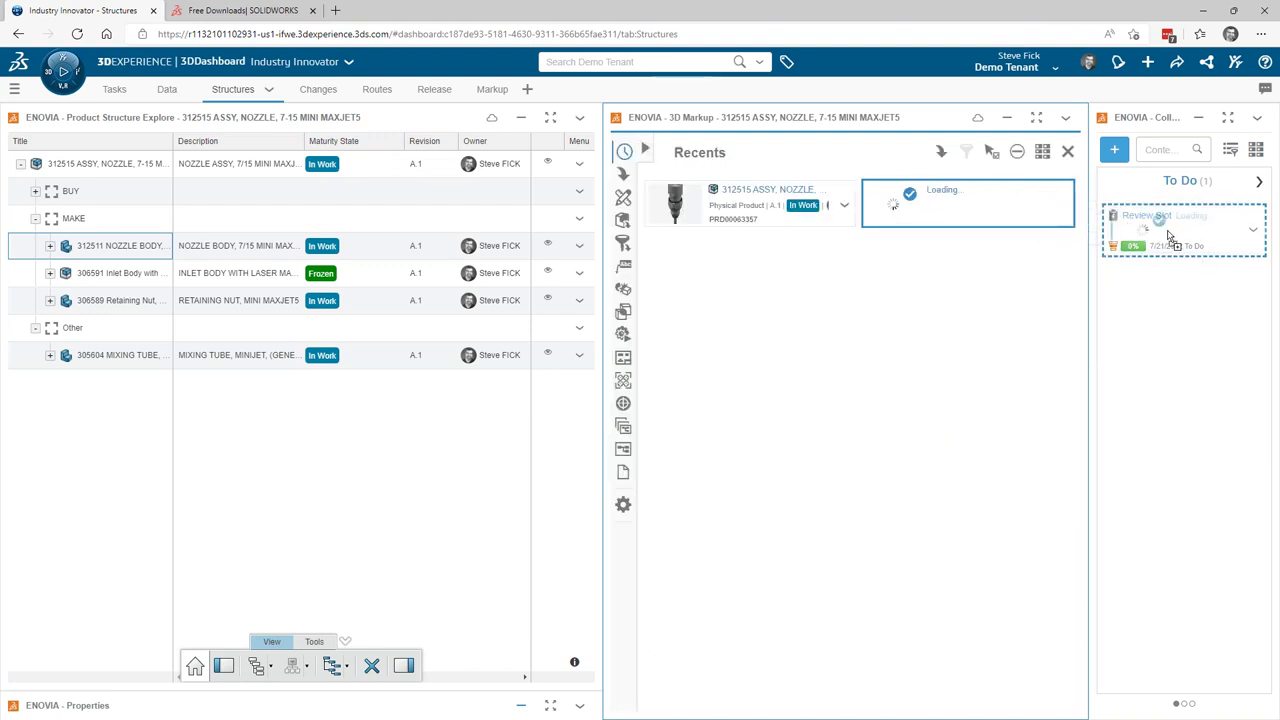
{"action": "left_click_drag", "start_coordinate": [1163, 229], "coordinate": [1238, 230]}
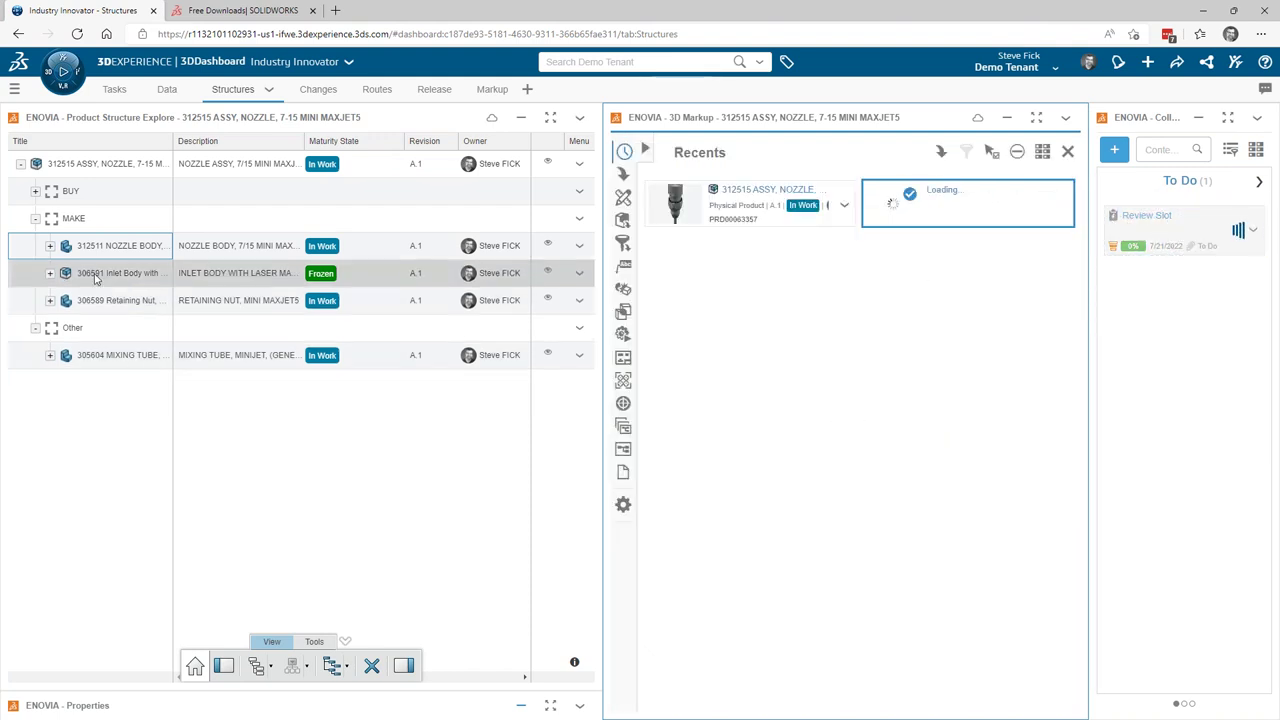
{"action": "left_click_drag", "start_coordinate": [104, 246], "coordinate": [1150, 232]}
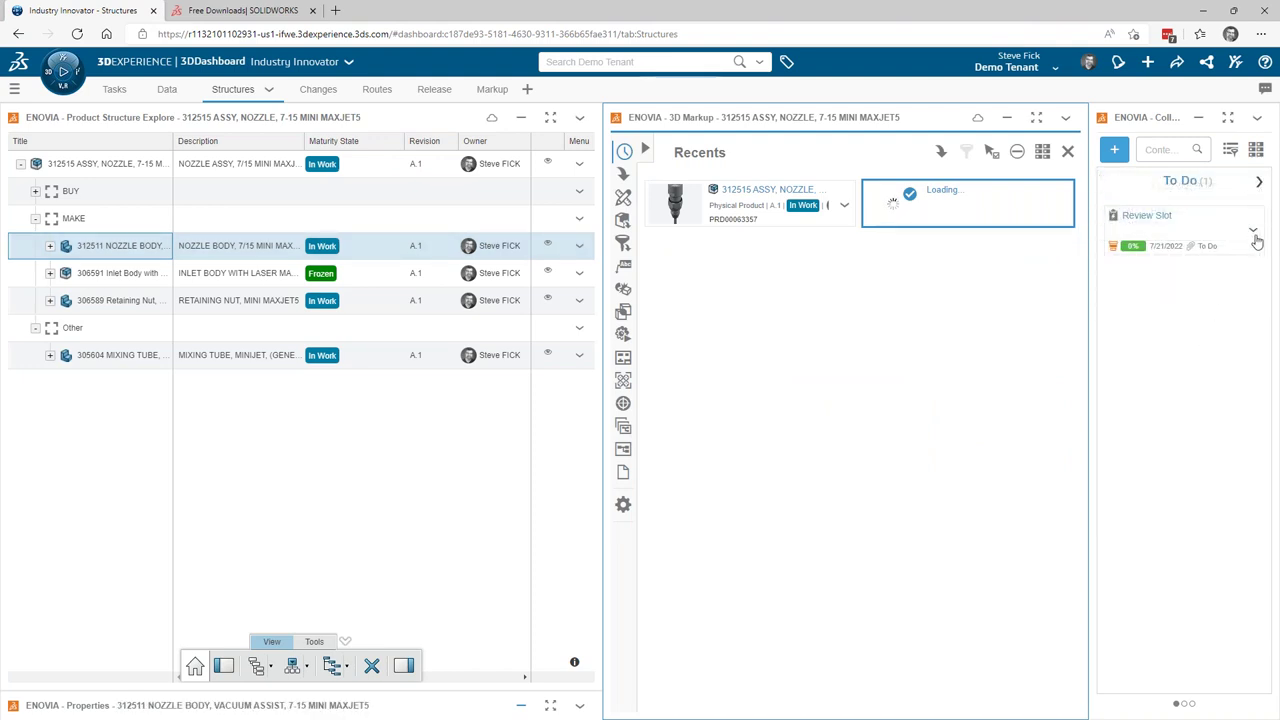
- Assign the Review Slot task to the same person who owns it and save the change
{"action": "left_click", "coordinate": [1253, 232]}
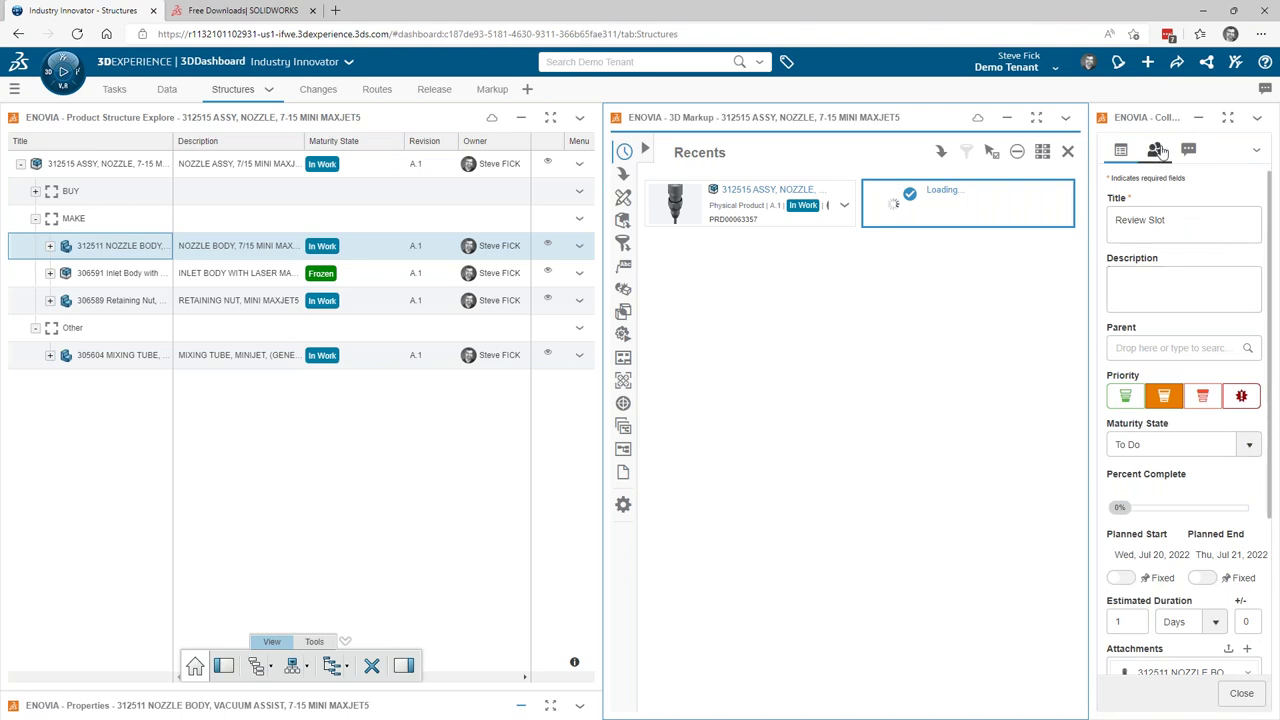
{"action": "left_click", "coordinate": [1156, 150]}
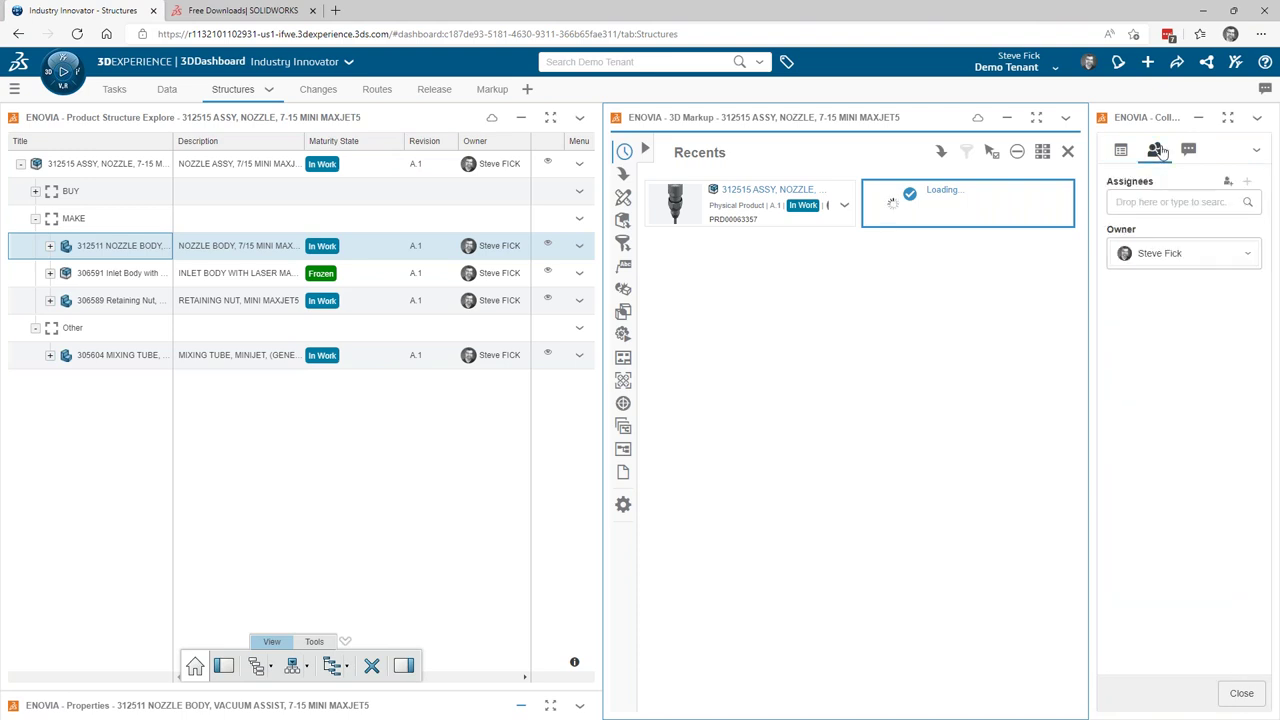
{"action": "left_click", "coordinate": [1160, 201]}
{"action": "type", "text": "STEVE"}
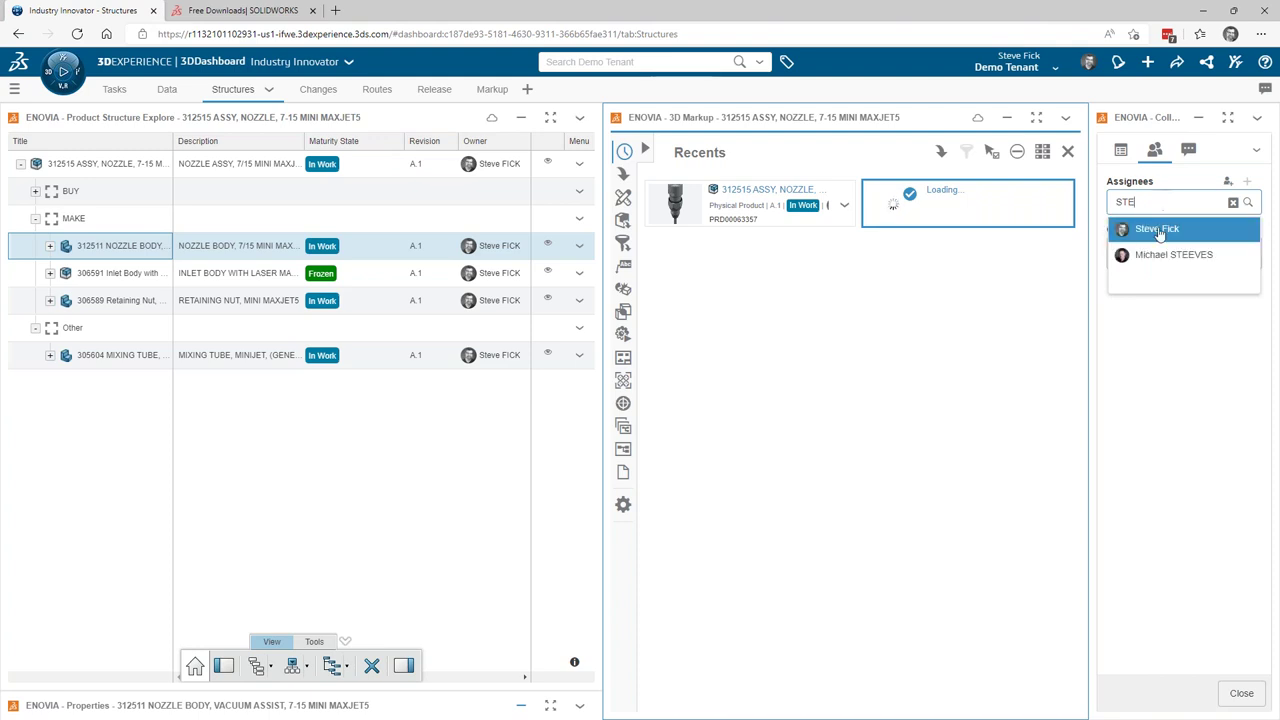
{"action": "left_click", "coordinate": [1157, 231]}
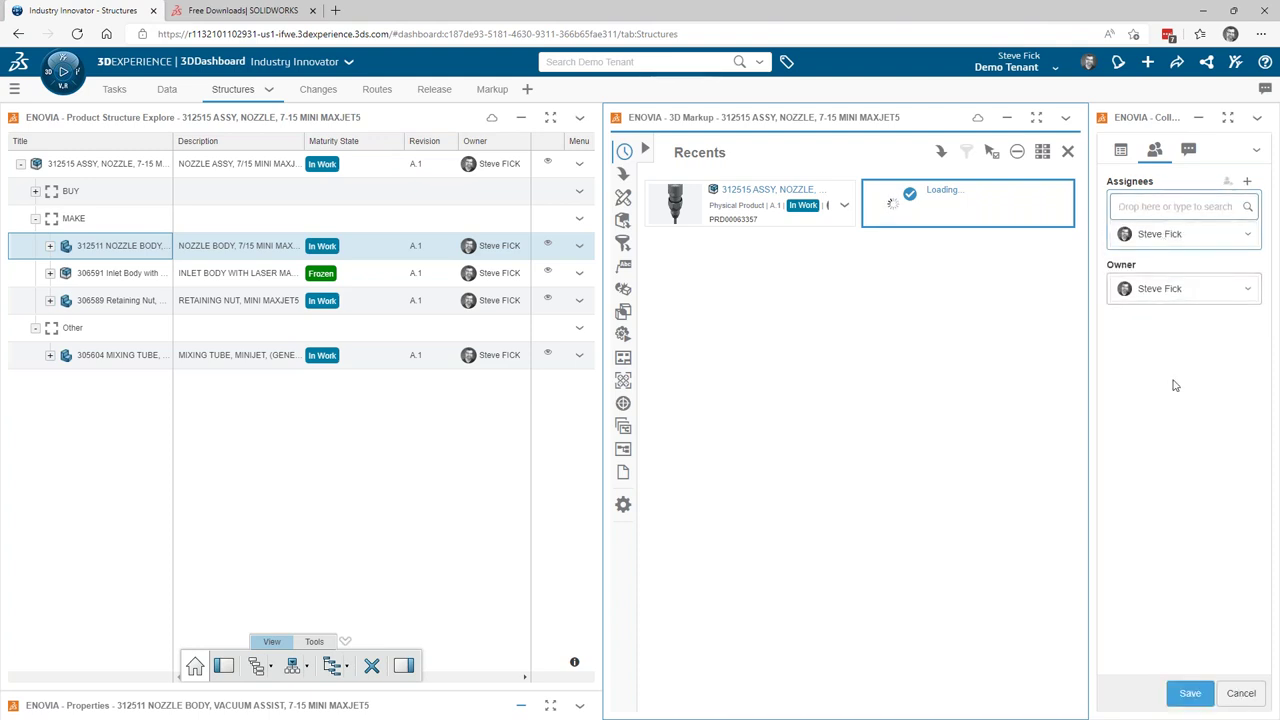
{"action": "left_click", "coordinate": [1190, 692]}
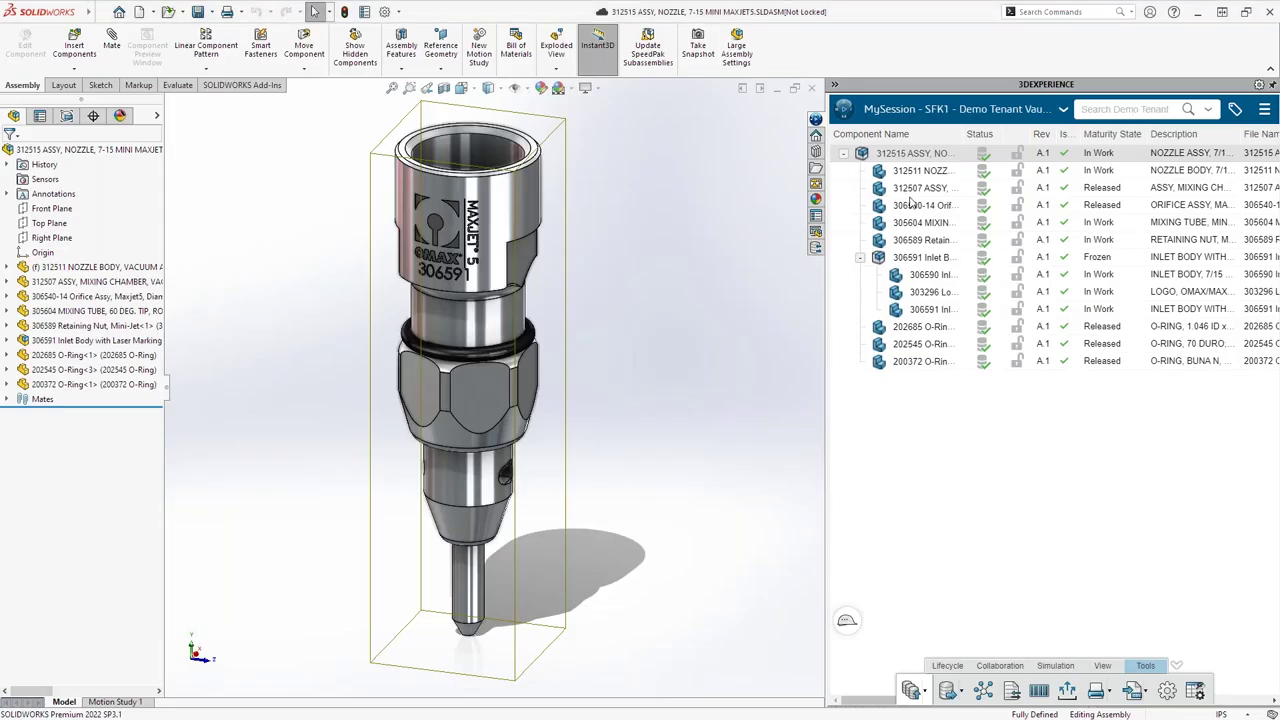
- Switch to SOLIDWORKS, search the 3DEXPERIENCE apps for "TASK", open Collaborative Tasks and dismiss the notification
{"action": "left_click", "coordinate": [845, 112]}
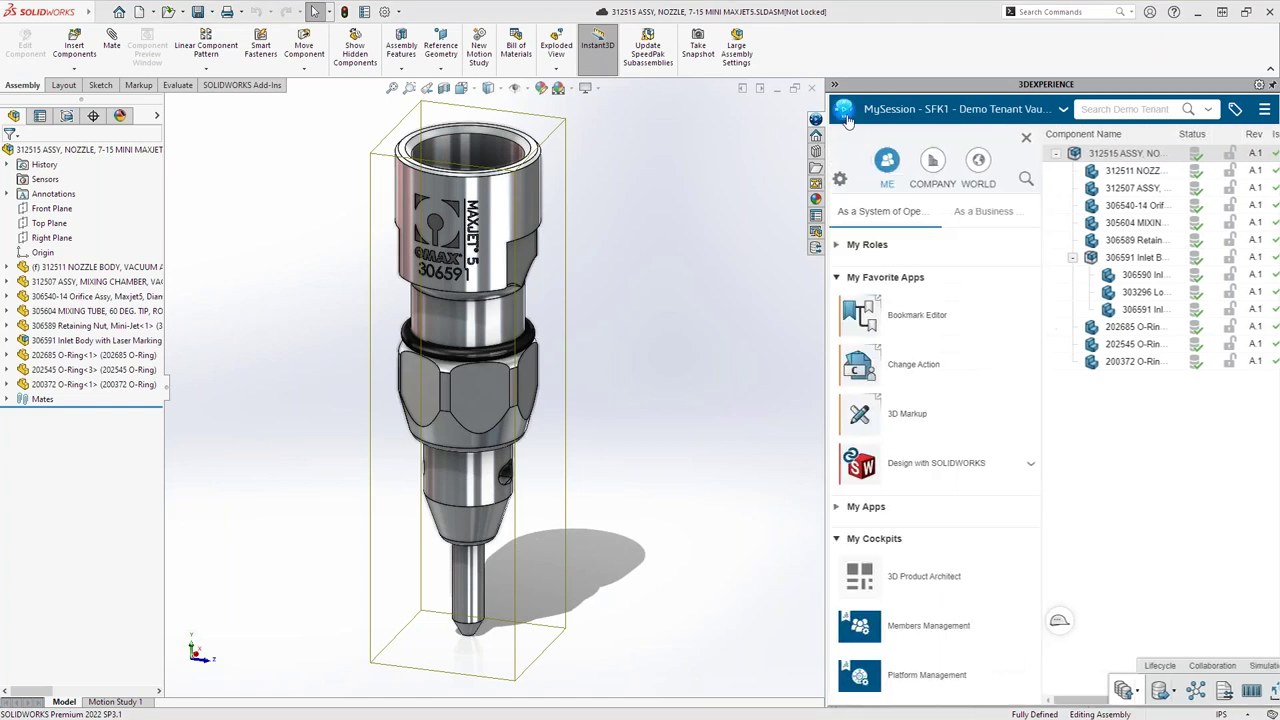
{"action": "left_click", "coordinate": [1030, 178]}
{"action": "type", "text": "TASK"}
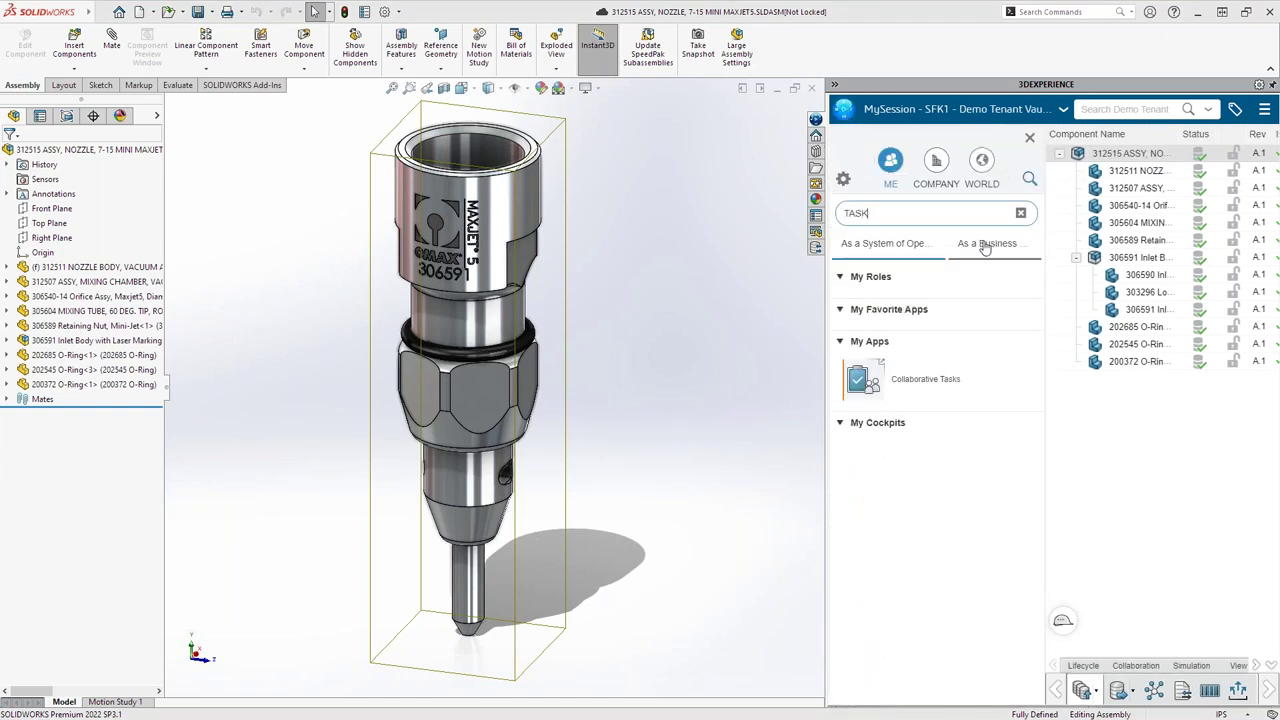
{"action": "left_click", "coordinate": [866, 378]}
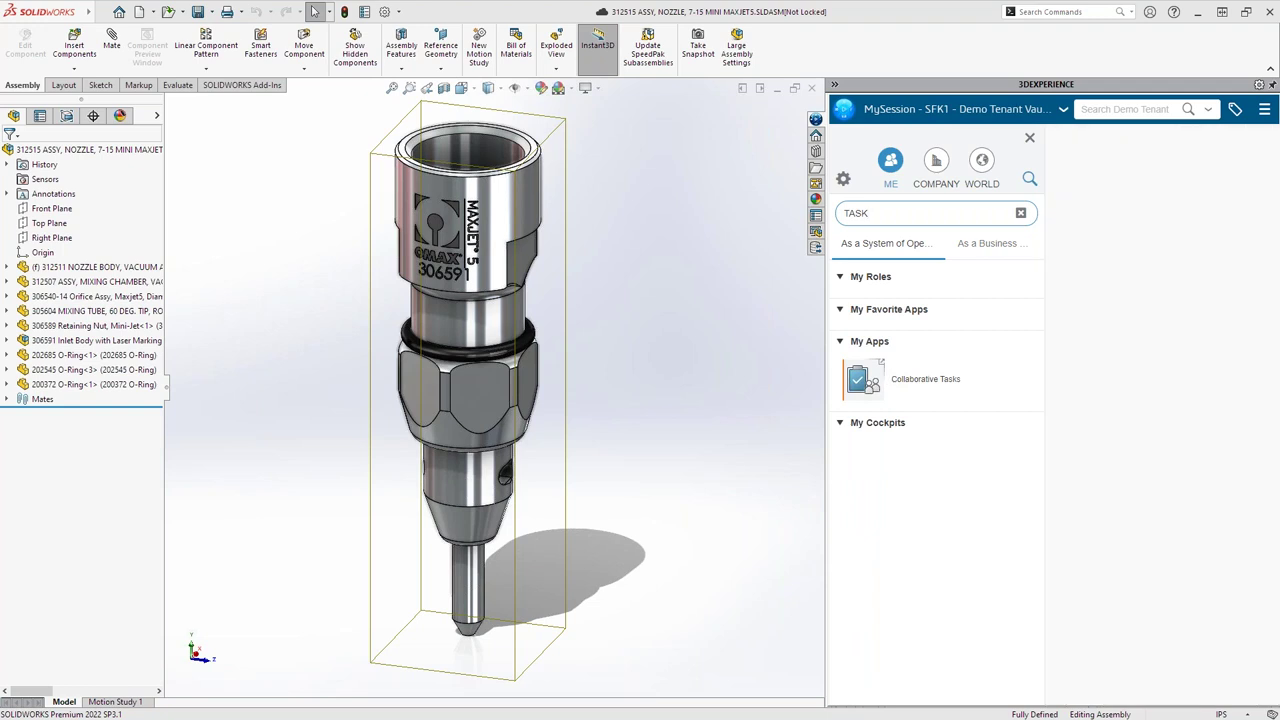
{"action": "left_click", "coordinate": [1029, 139]}
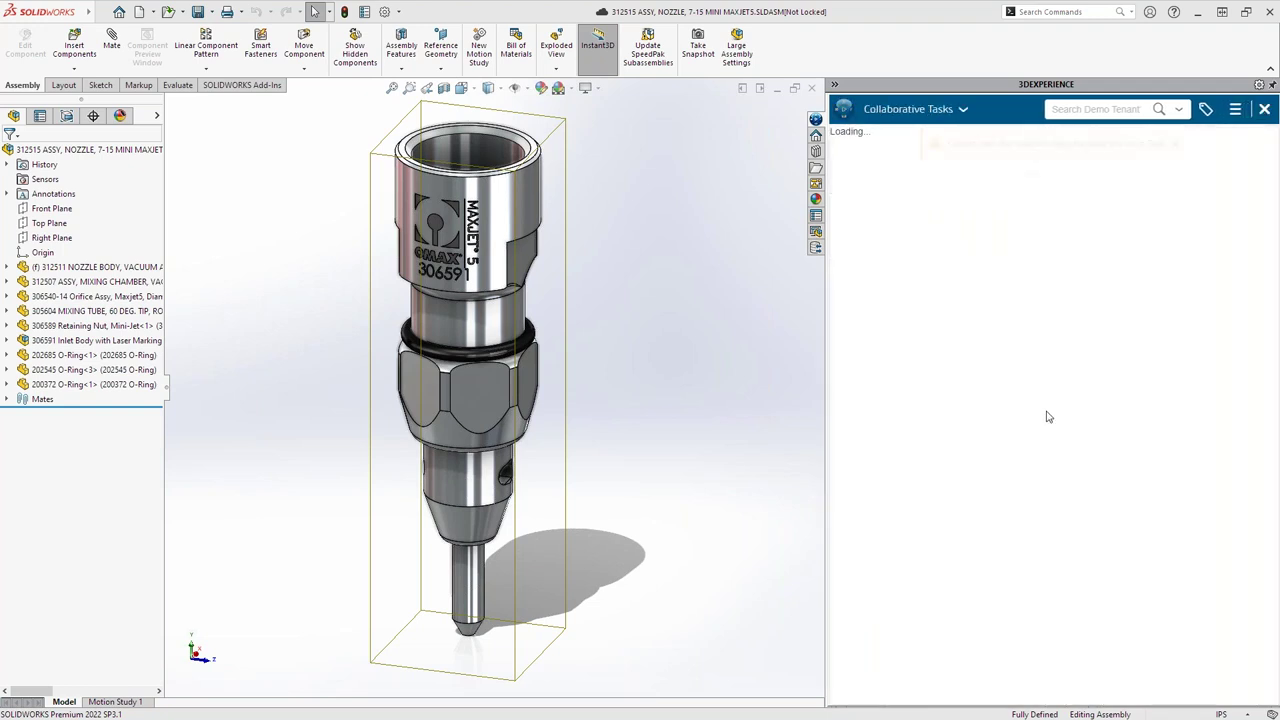
{"action": "left_click", "coordinate": [1174, 143]}
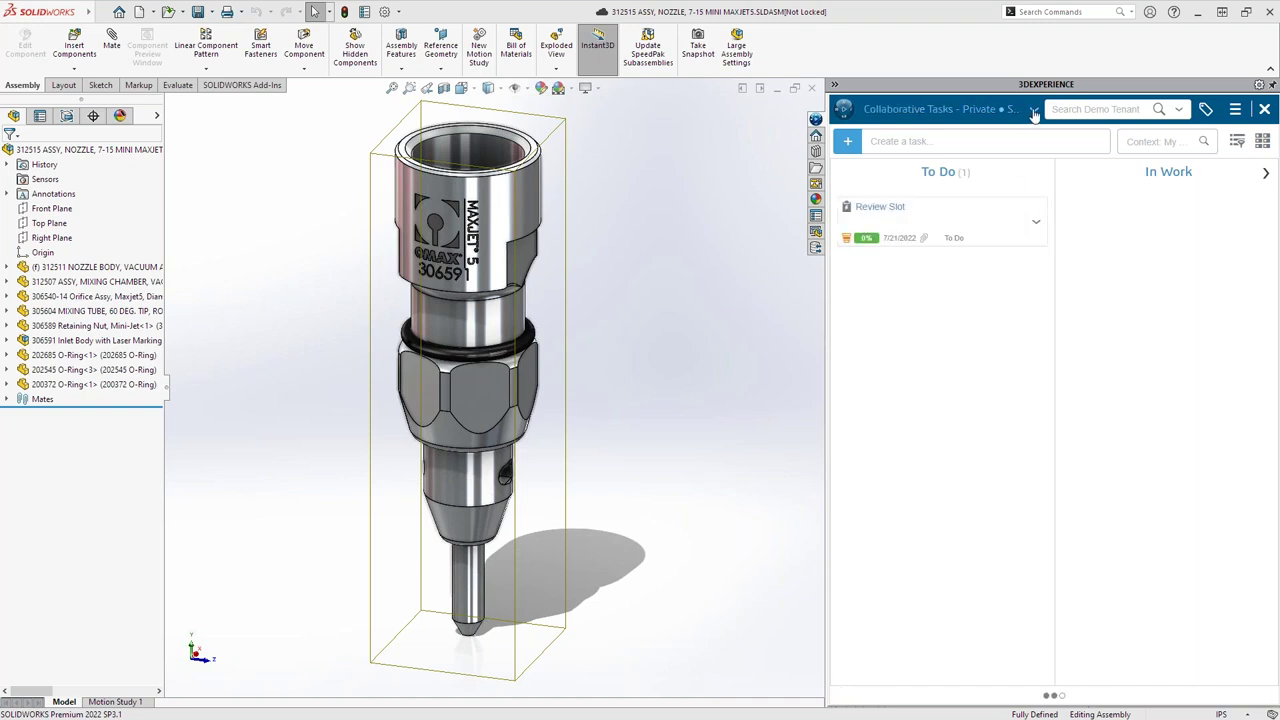
- Open the Review Slot task's details and preview its attached nozzle assembly markup, retrying once before closing the preview
{"action": "left_click", "coordinate": [934, 217]}
{"action": "scroll", "coordinate": [1100, 410], "scroll_direction": "down", "scroll_amount": 3}
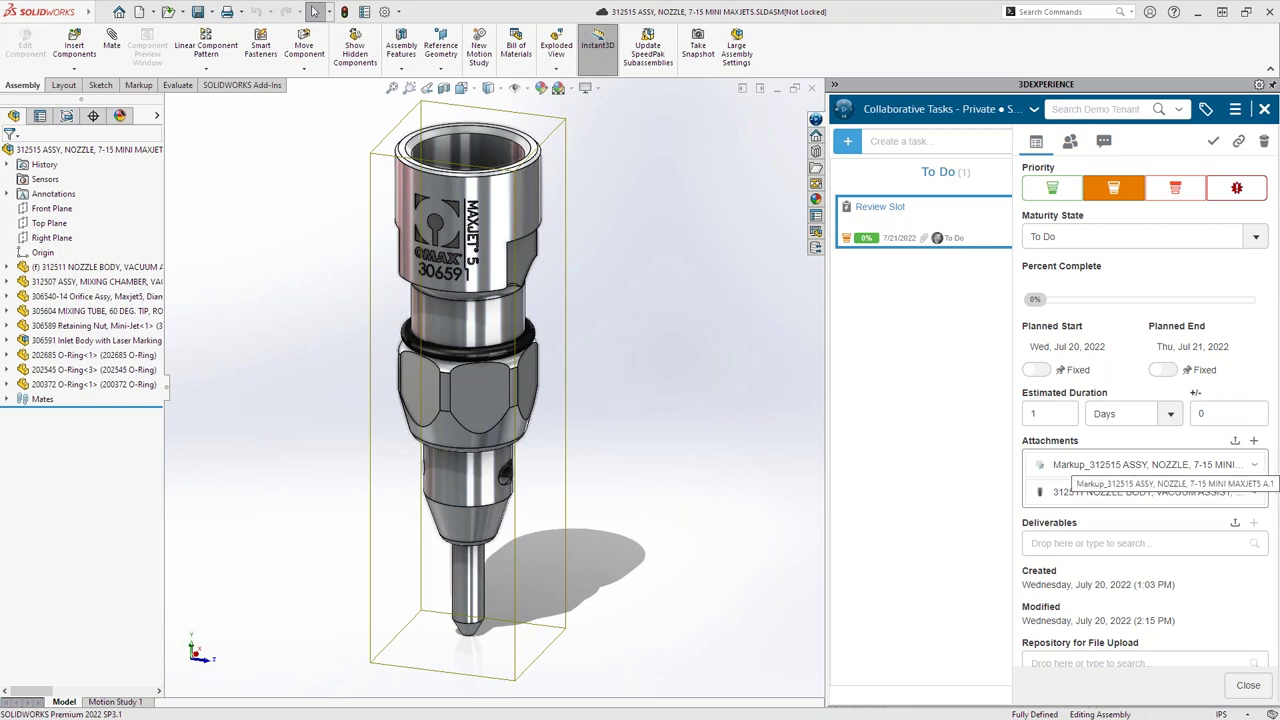
{"action": "left_click", "coordinate": [1257, 466]}
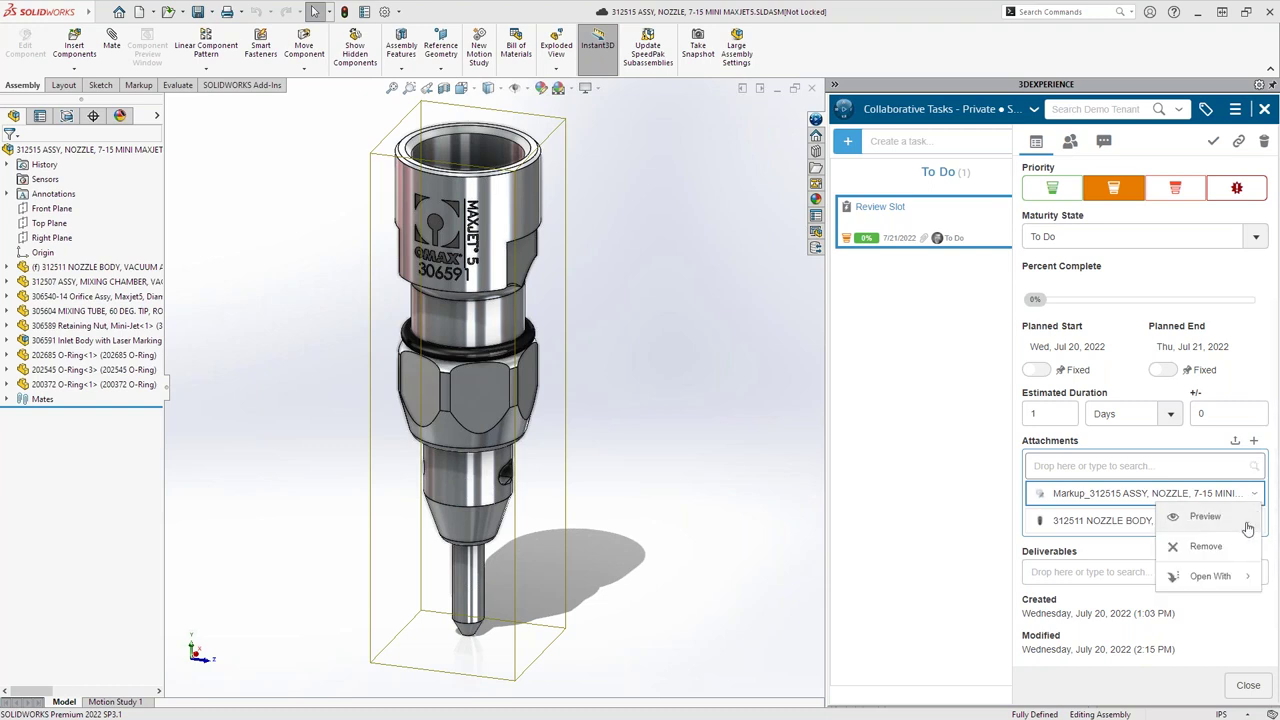
{"action": "left_click", "coordinate": [1205, 517]}
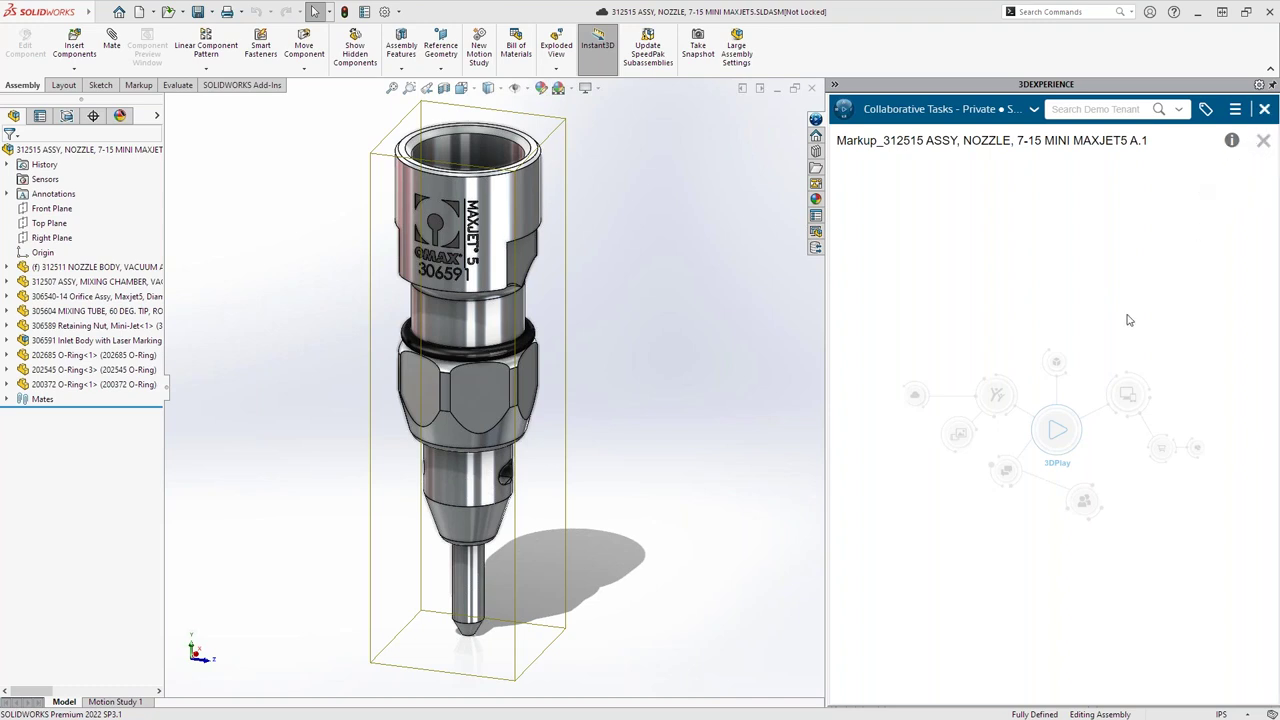
{"action": "left_click", "coordinate": [1263, 141]}
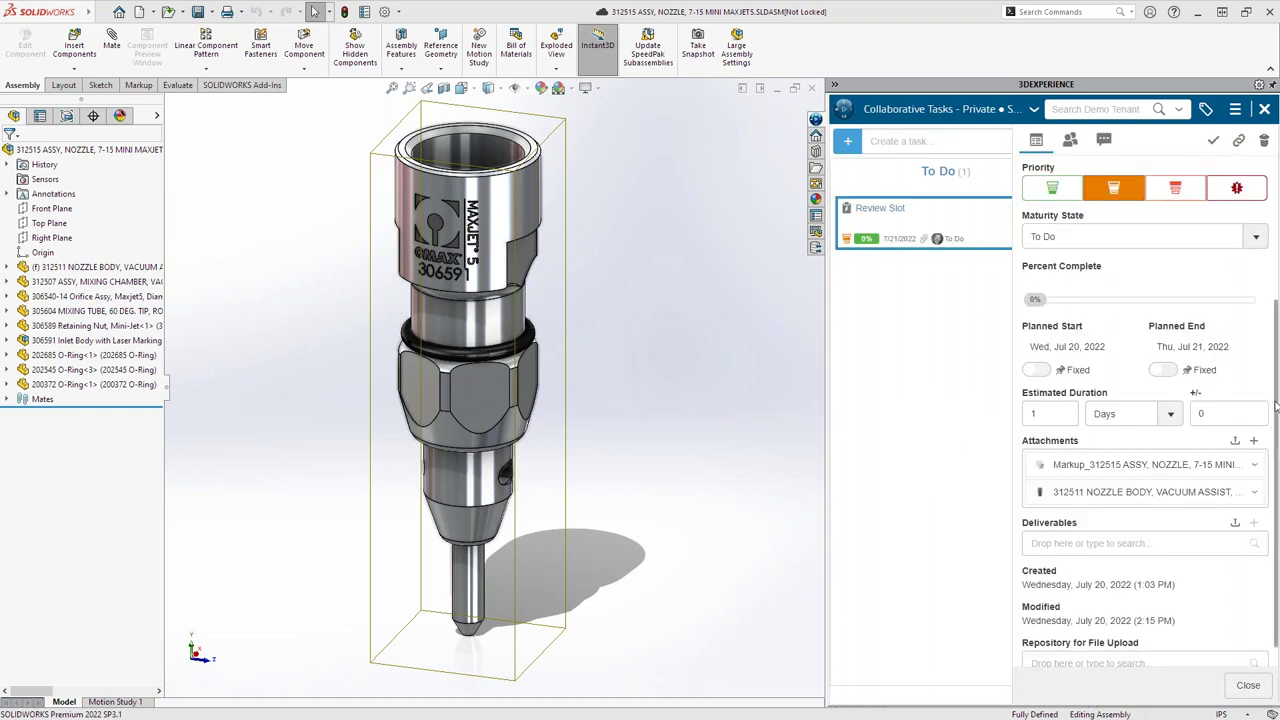
{"action": "left_click", "coordinate": [1256, 467]}
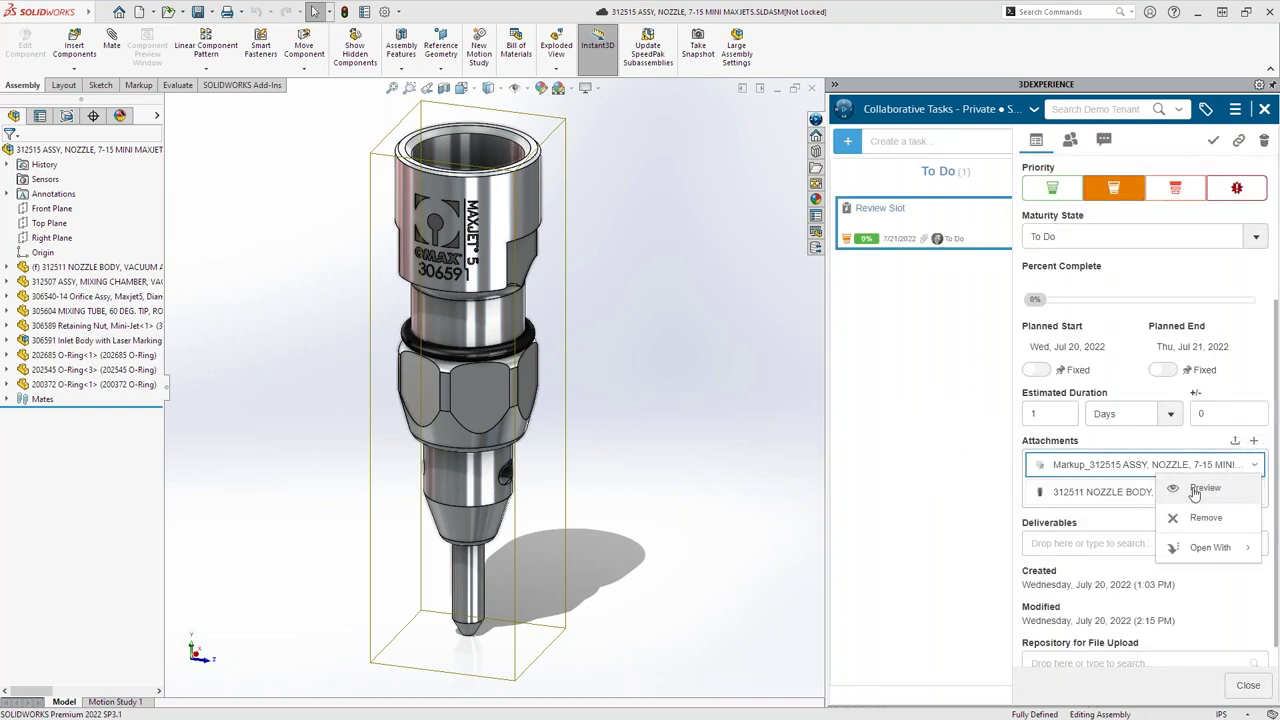
{"action": "left_click", "coordinate": [1205, 488]}
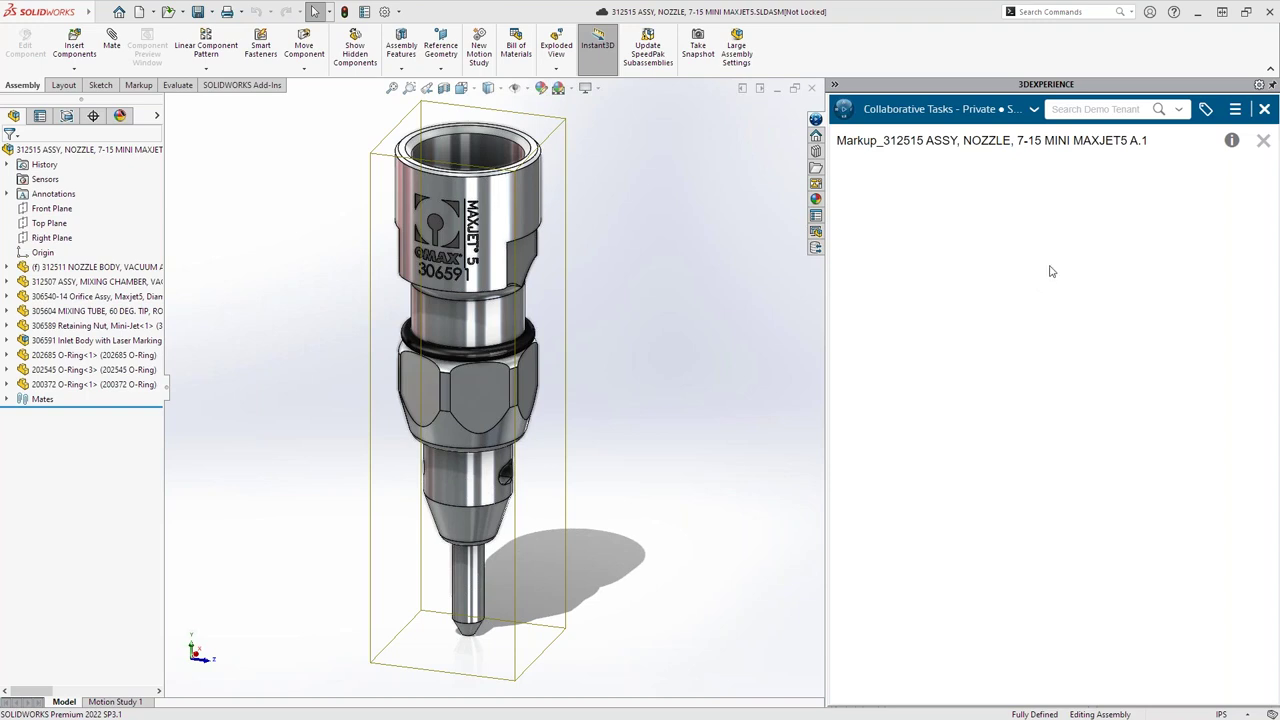
{"action": "left_click", "coordinate": [1262, 141]}
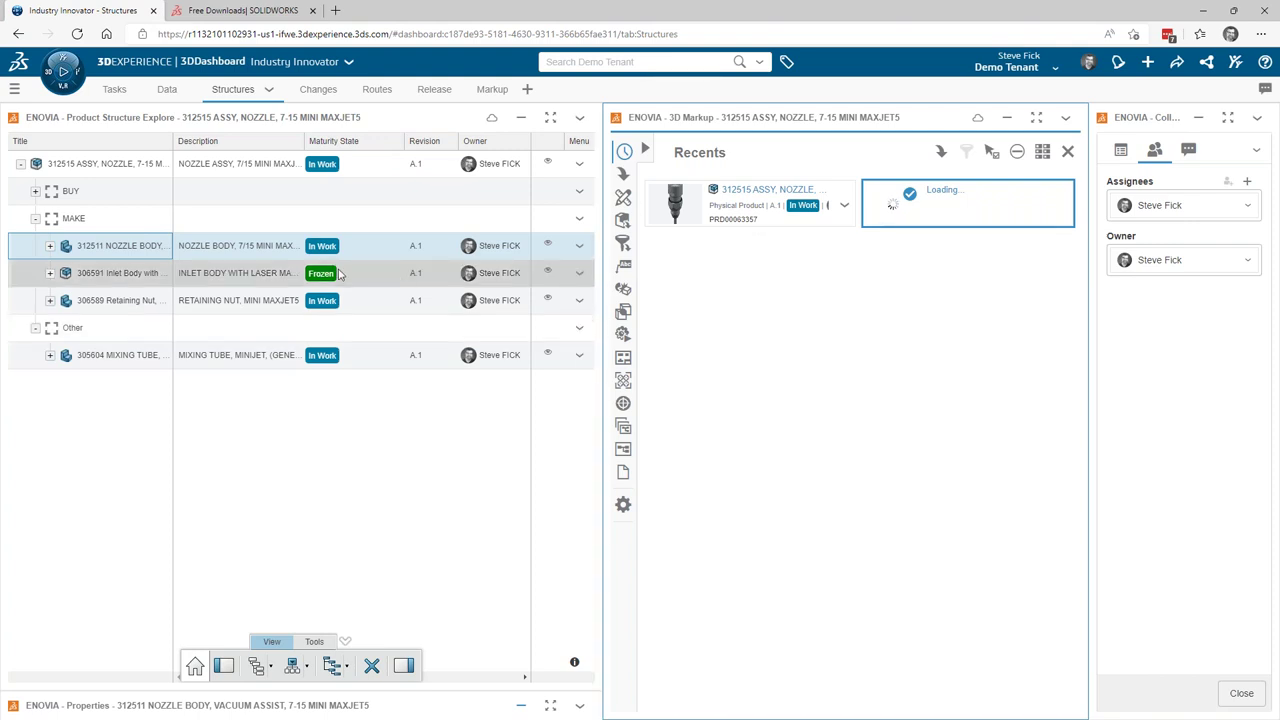
- In the 3DDashboard, copy the 312515 nozzle assembly's link, open it in a new browser tab, and close the opened assembly view
{"action": "left_click", "coordinate": [65, 165]}
{"action": "right_click", "coordinate": [65, 166]}
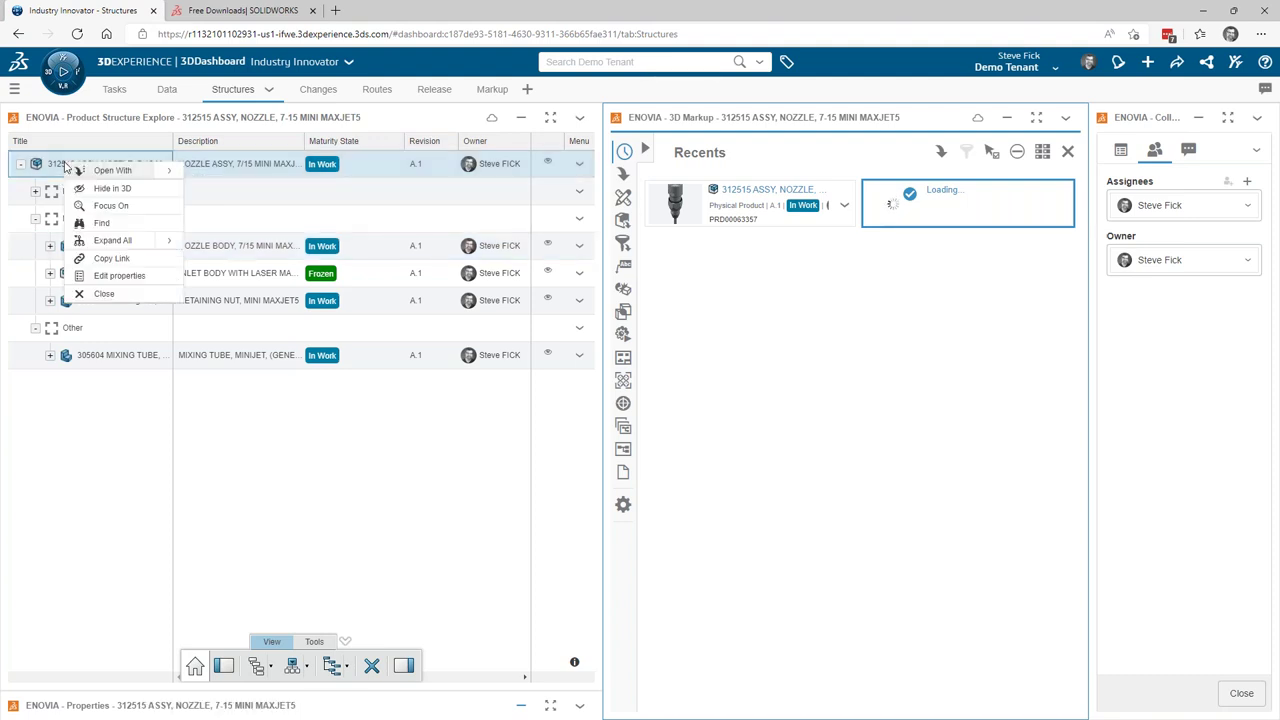
{"action": "left_click", "coordinate": [80, 259]}
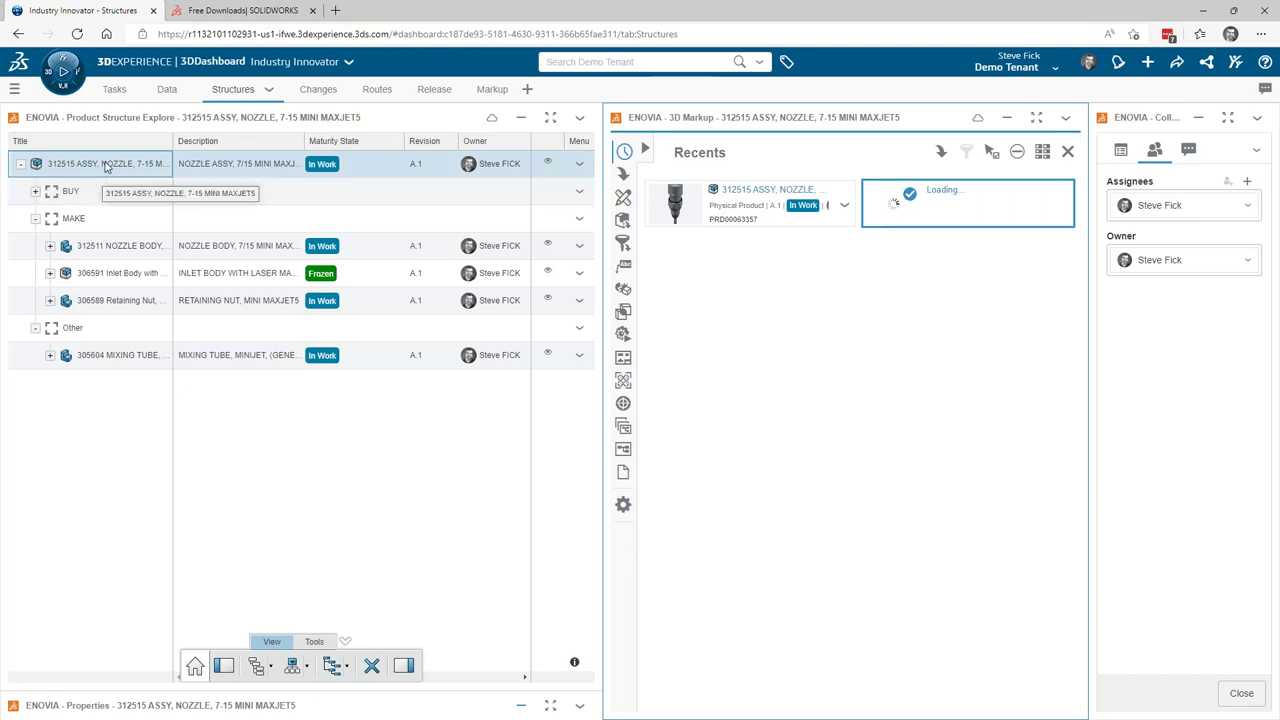
{"action": "left_click", "coordinate": [335, 10]}
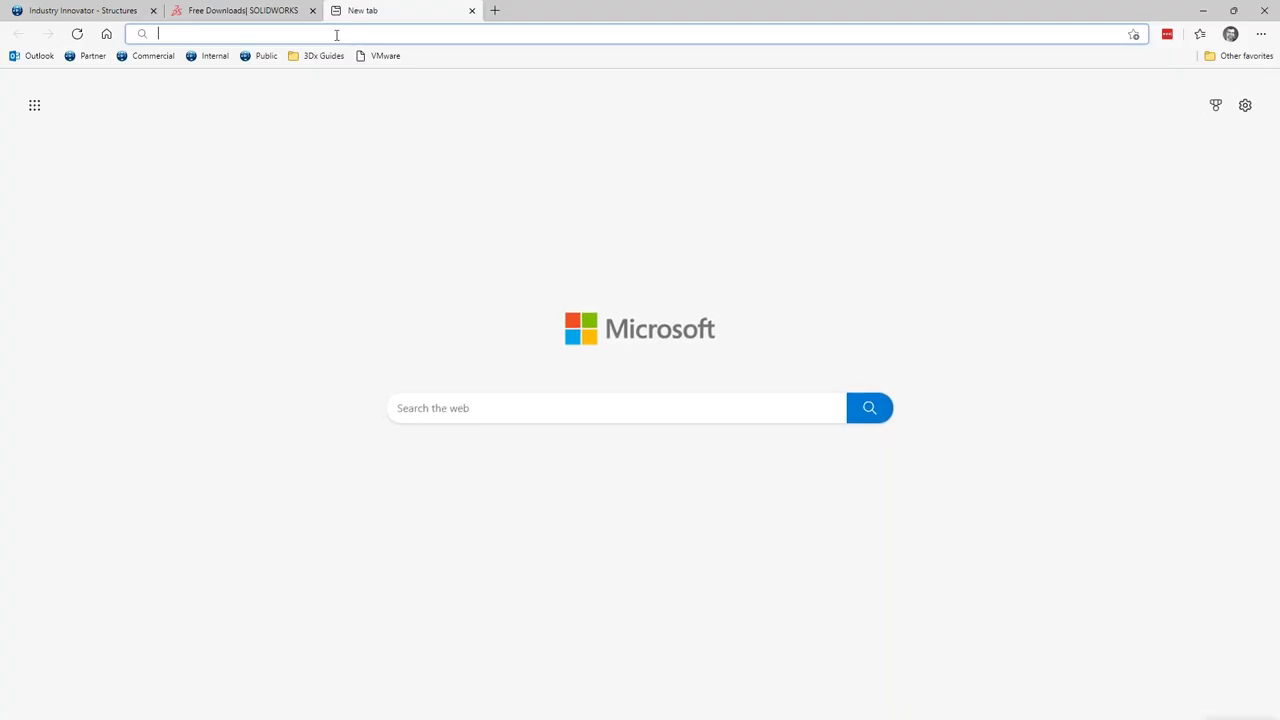
{"action": "key", "text": "ctrl+v"}
{"action": "key", "text": "Return"}
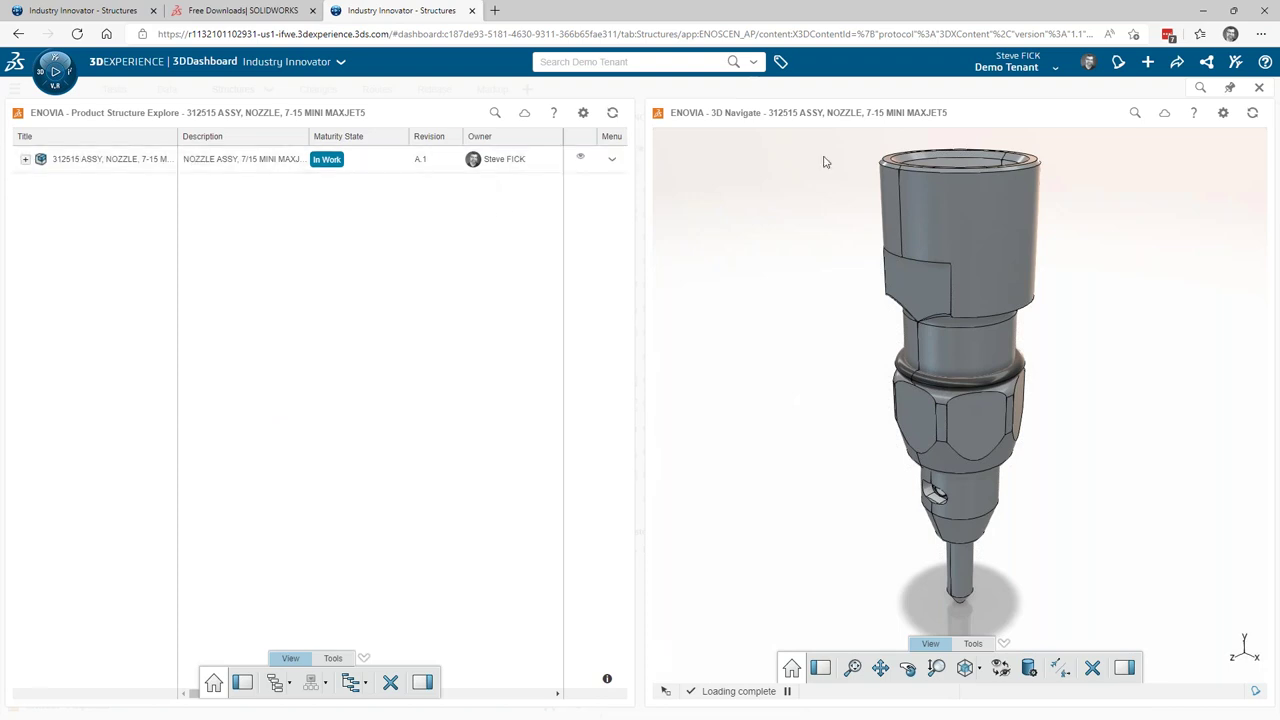
{"action": "left_click", "coordinate": [1260, 89]}
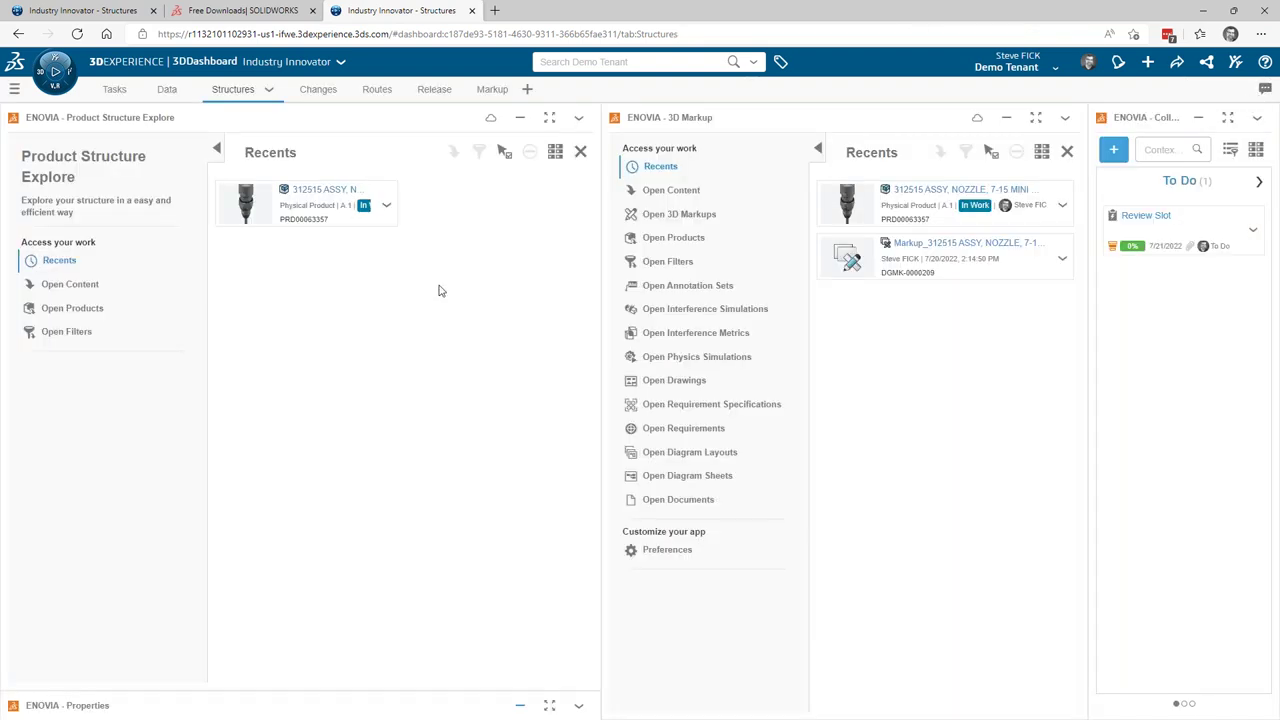
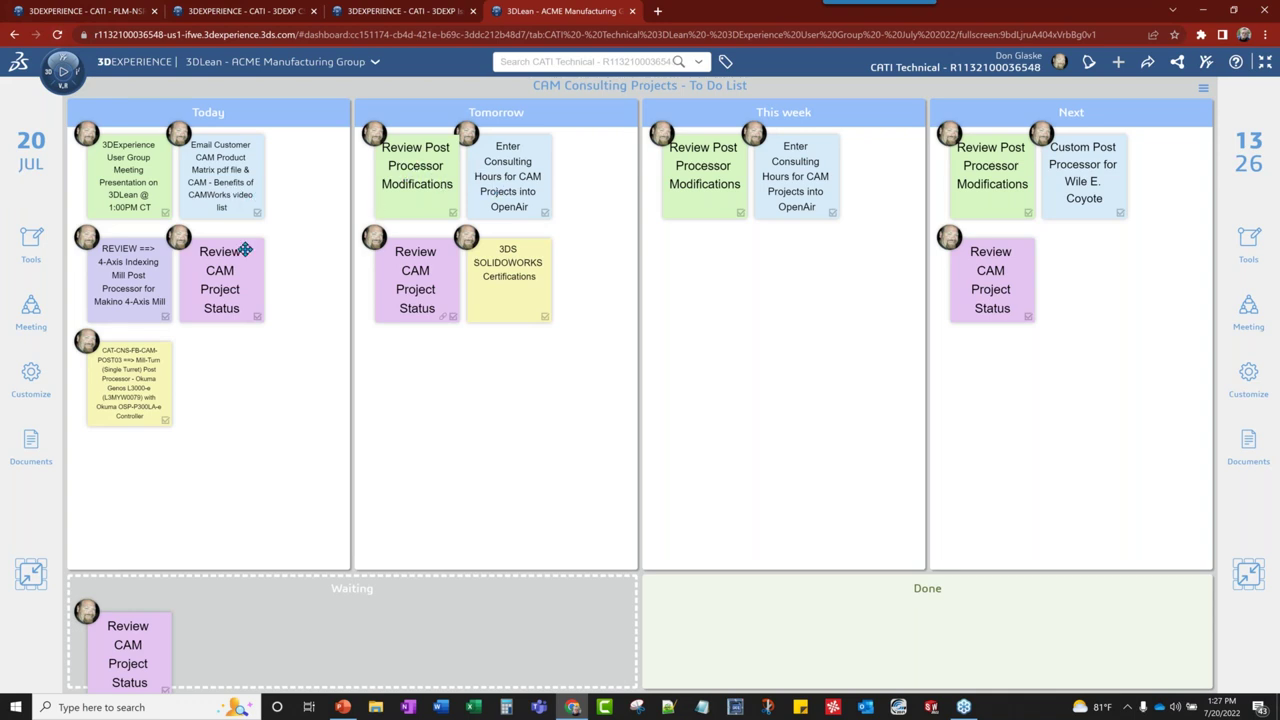
- Move the Today column's Review CAM Project Status note across the 3DLean board and back, and view the Meeting agenda options
{"action": "left_click_drag", "start_coordinate": [257, 280], "coordinate": [505, 432]}
{"action": "left_click_drag", "start_coordinate": [768, 547], "coordinate": [229, 270]}
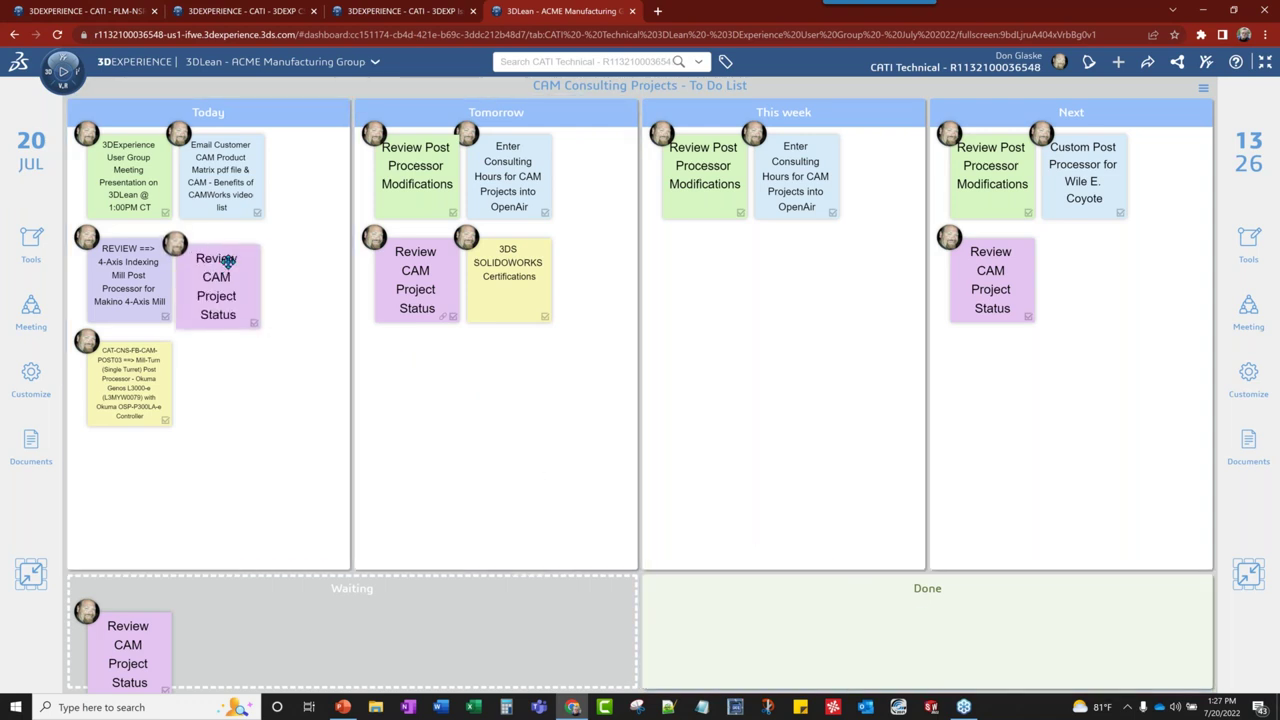
{"action": "left_click", "coordinate": [31, 310]}
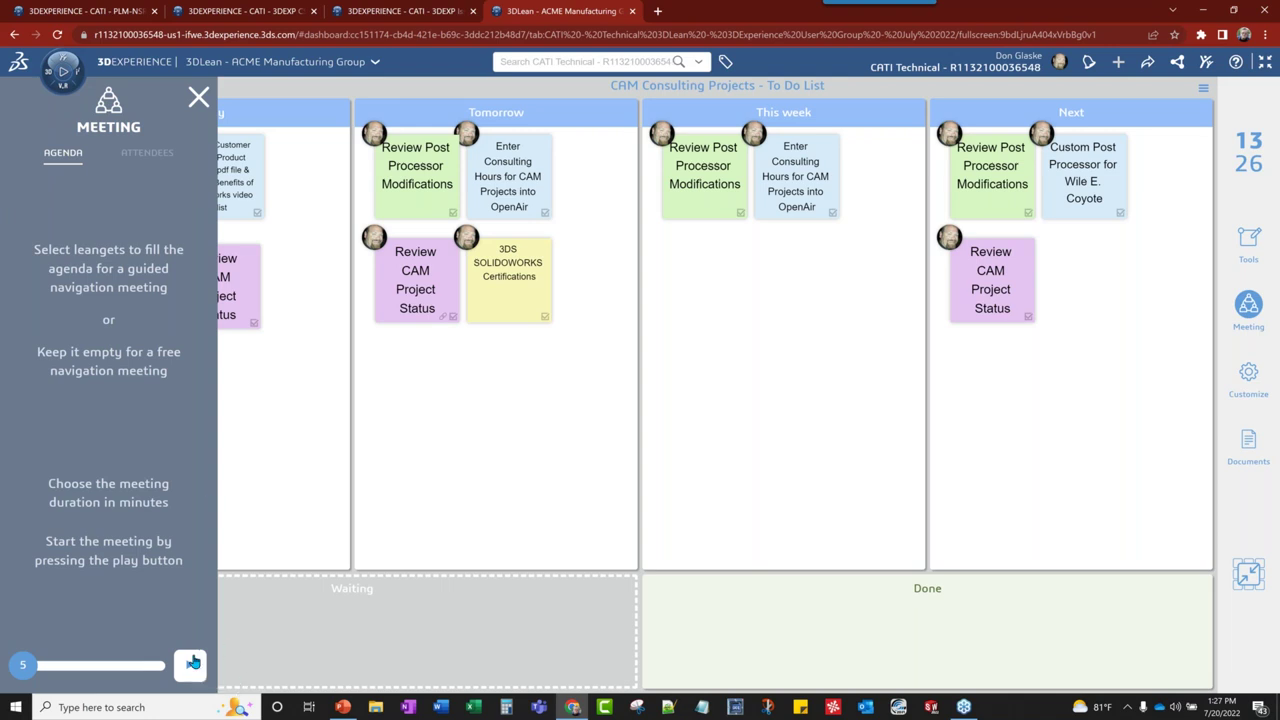
{"action": "left_click", "coordinate": [199, 98]}
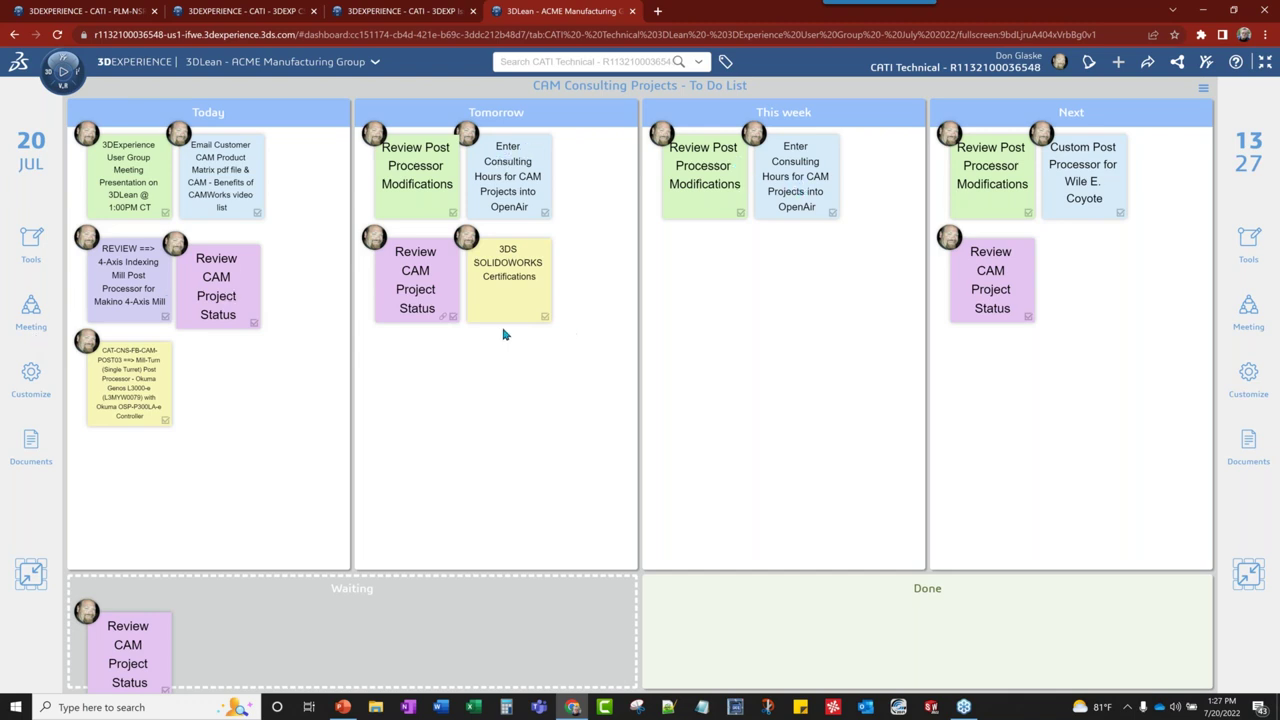
- Create a white action note in the Today column reading "Remember to call customer xyz by end of today."
{"action": "left_click", "coordinate": [290, 384]}
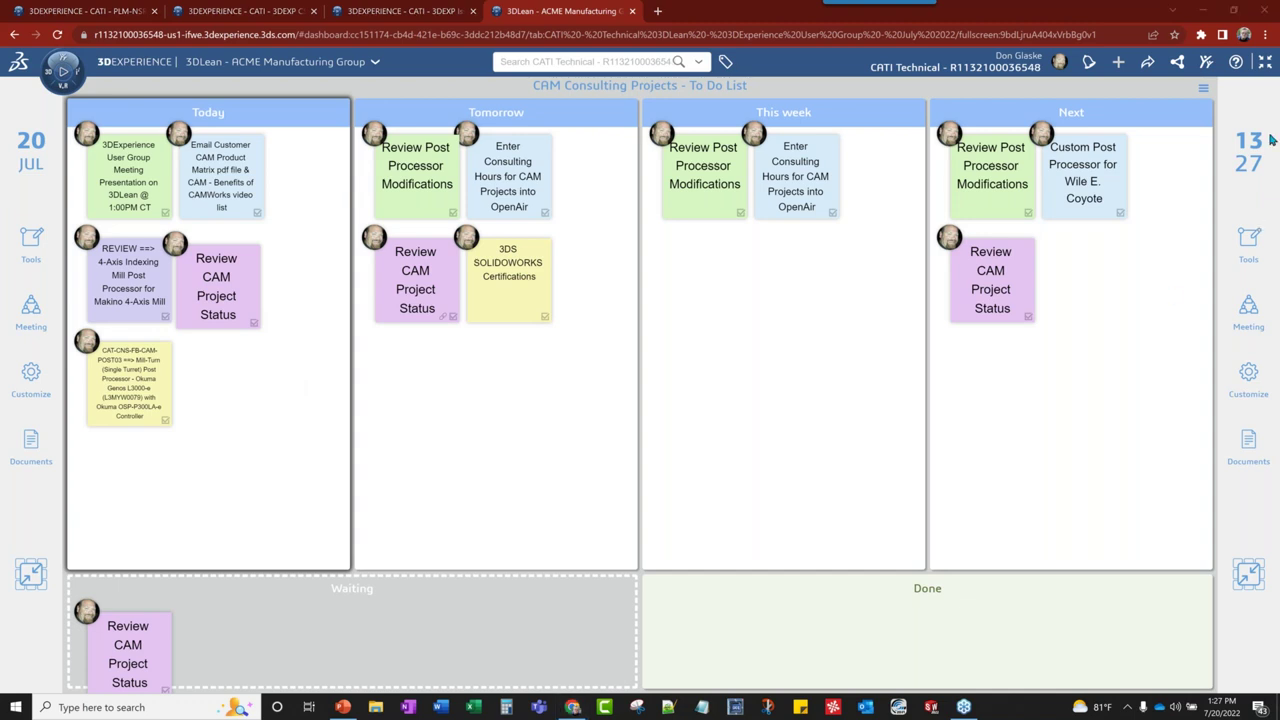
{"action": "left_click", "coordinate": [1250, 245]}
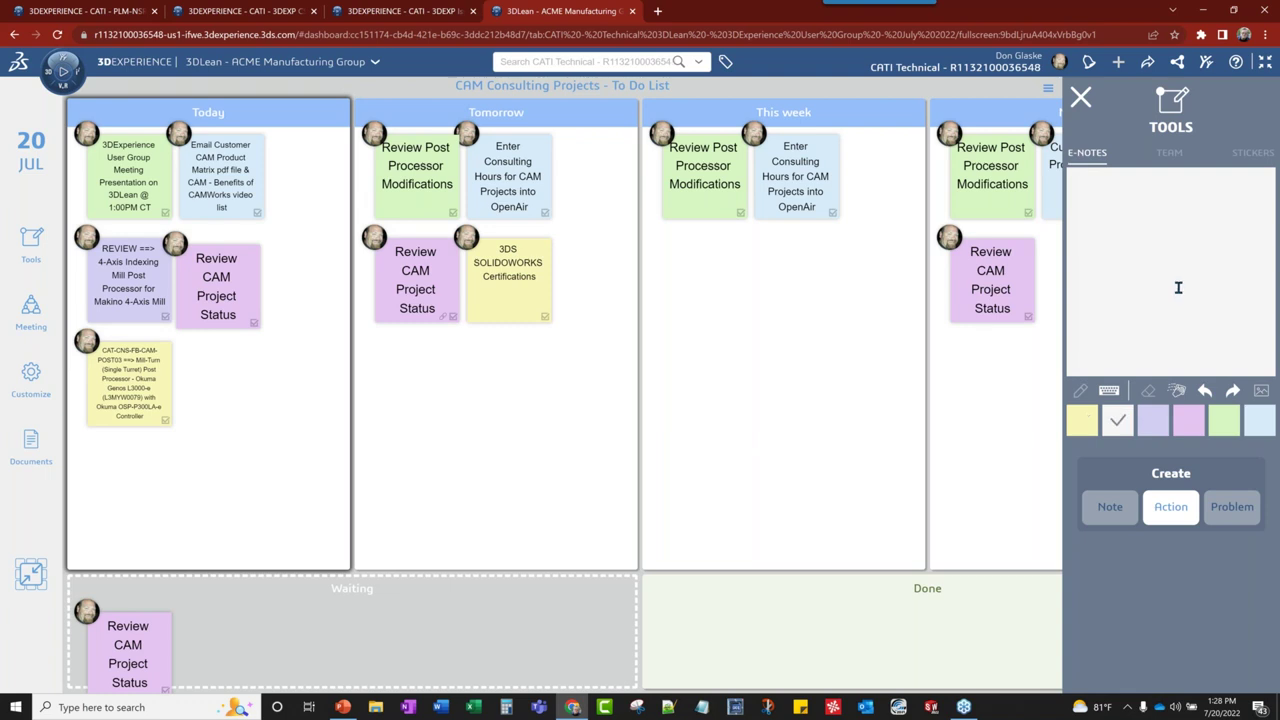
{"action": "type", "text": "re"}
{"action": "key", "text": "BackSpace"}
{"action": "key", "text": "BackSpace"}
{"action": "type", "text": "RE"}
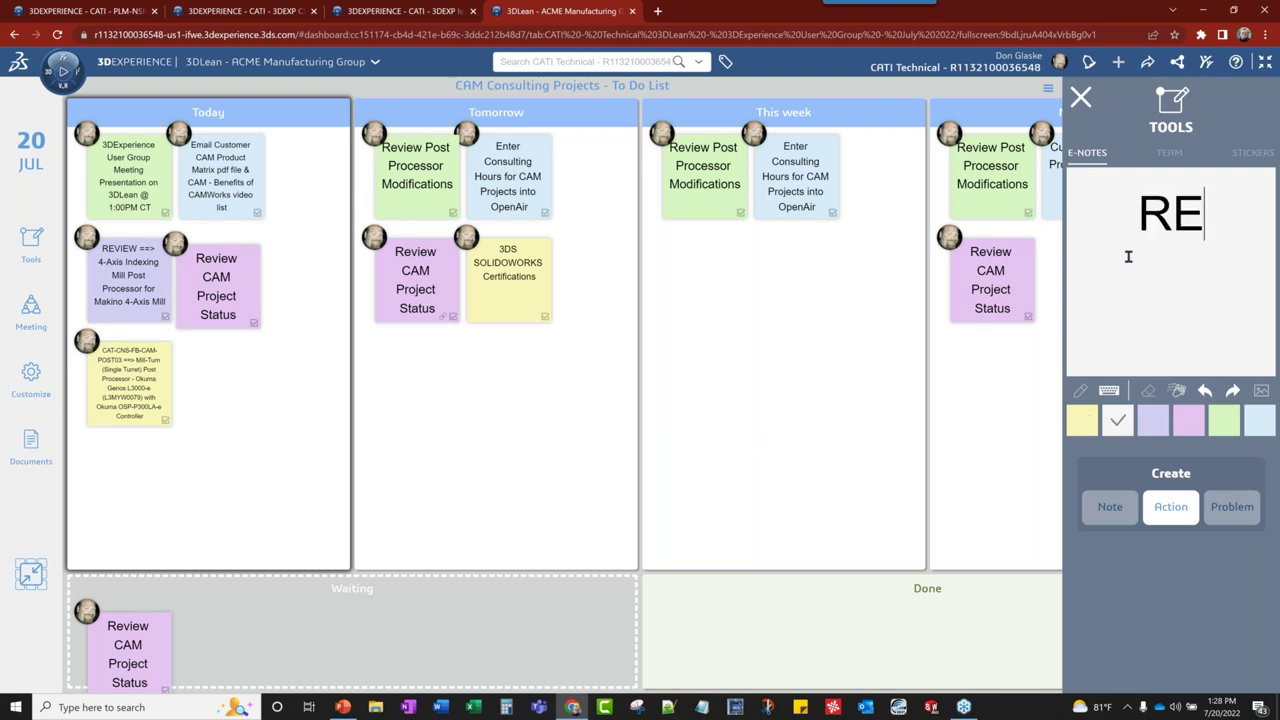
{"action": "key", "text": "BackSpace"}
{"action": "type", "text": "emb"}
{"action": "key", "text": "BackSpace"}
{"action": "type", "text": "ember"}
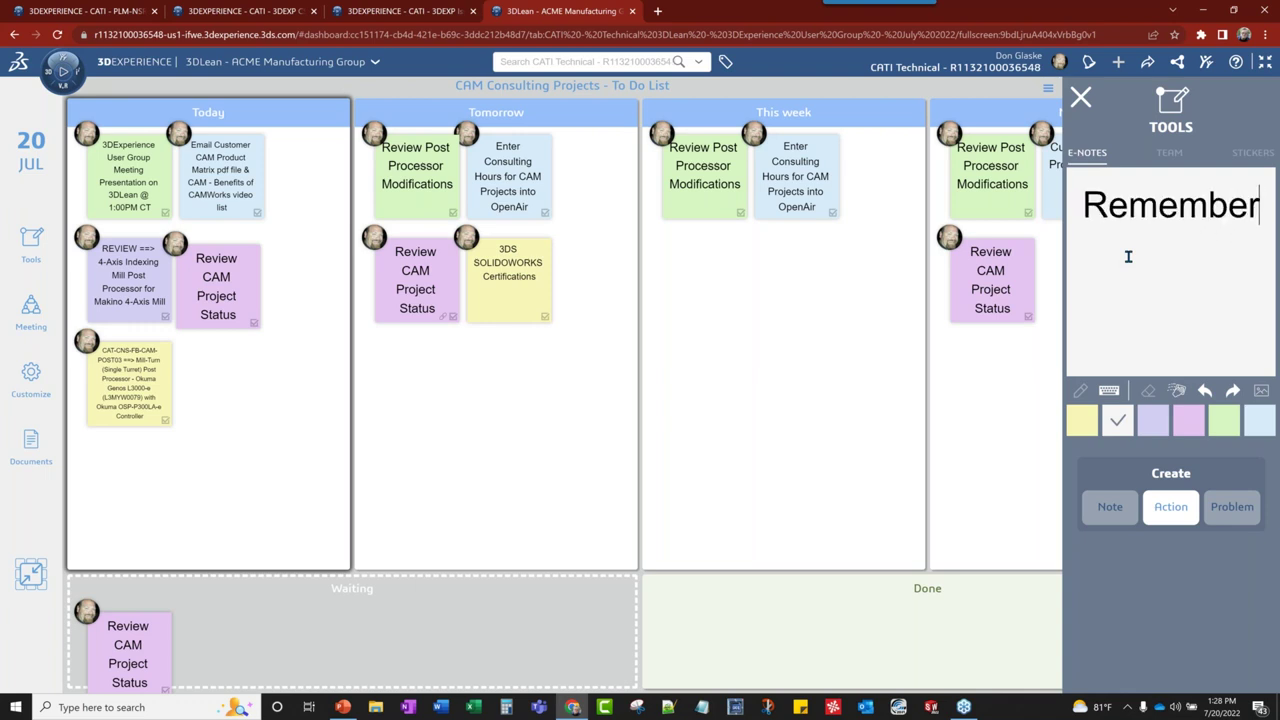
{"action": "type", "text": " to call "}
{"action": "type", "text": "cus"}
{"action": "key", "text": "BackSpace"}
{"action": "type", "text": "ustomer xyz"}
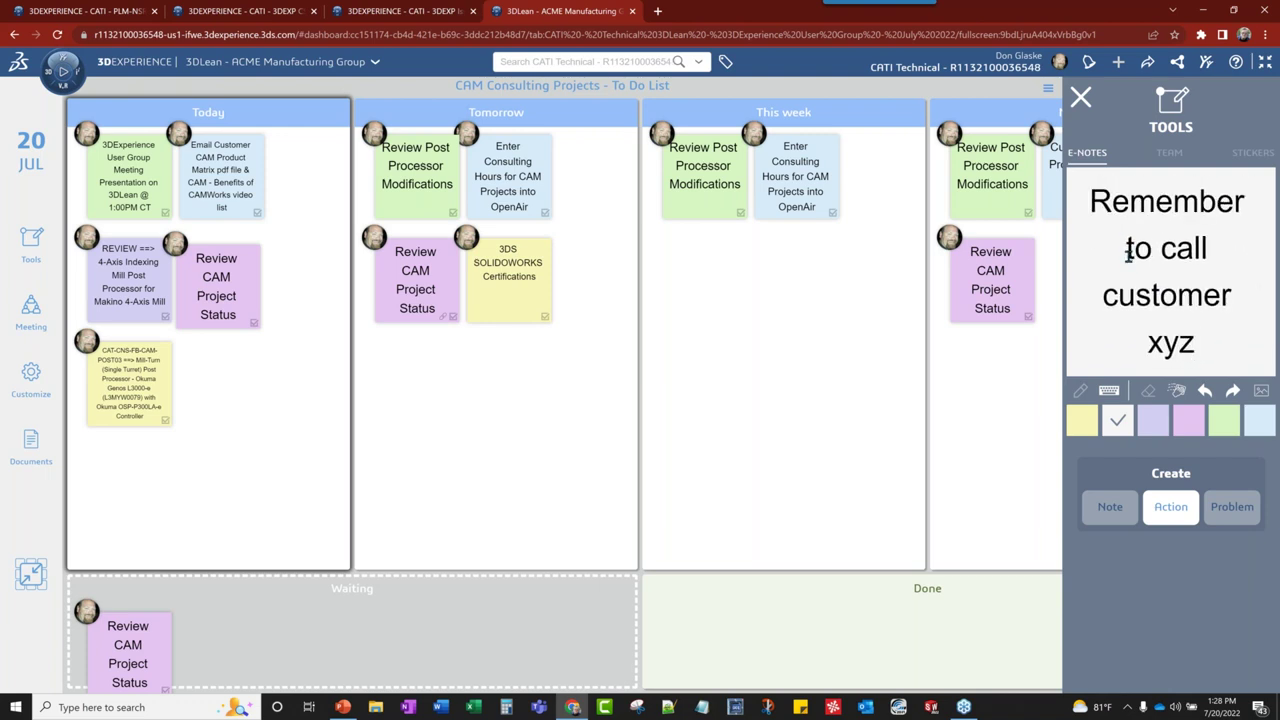
{"action": "type", "text": " by "}
{"action": "type", "text": "em"}
{"action": "type", "text": "d of today"}
{"action": "type", "text": "."}
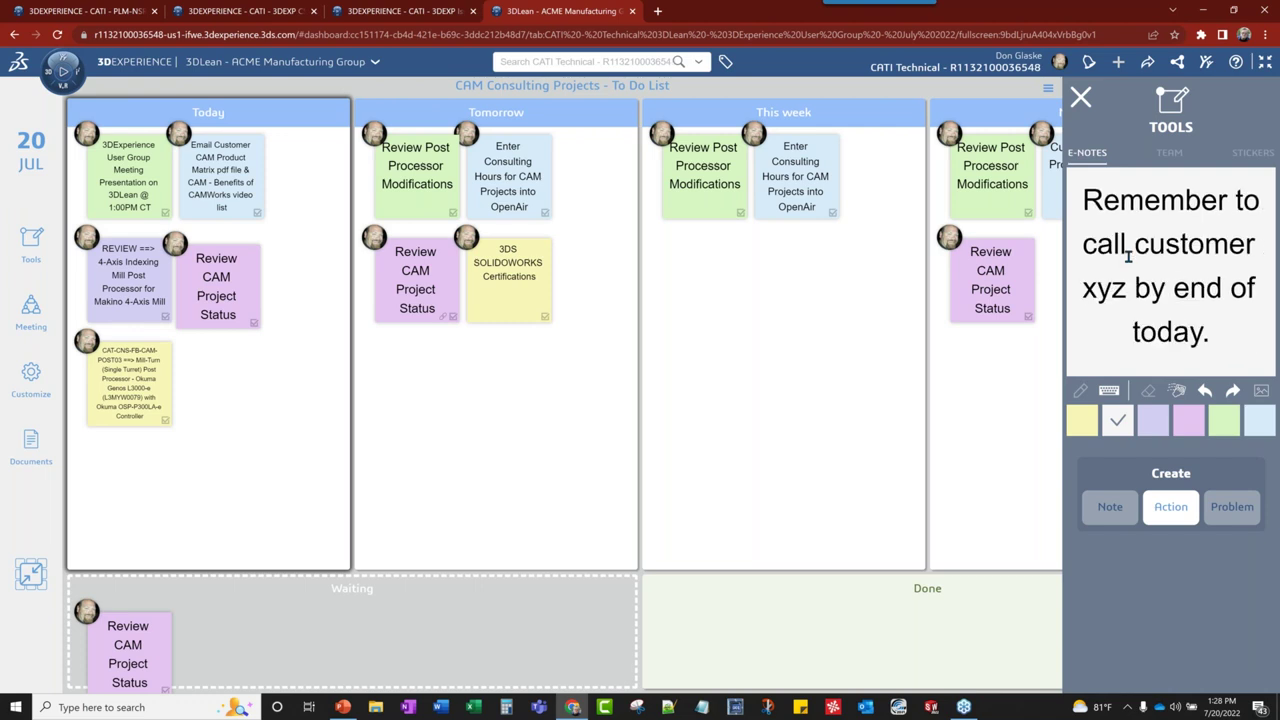
{"action": "left_click", "coordinate": [1171, 507]}
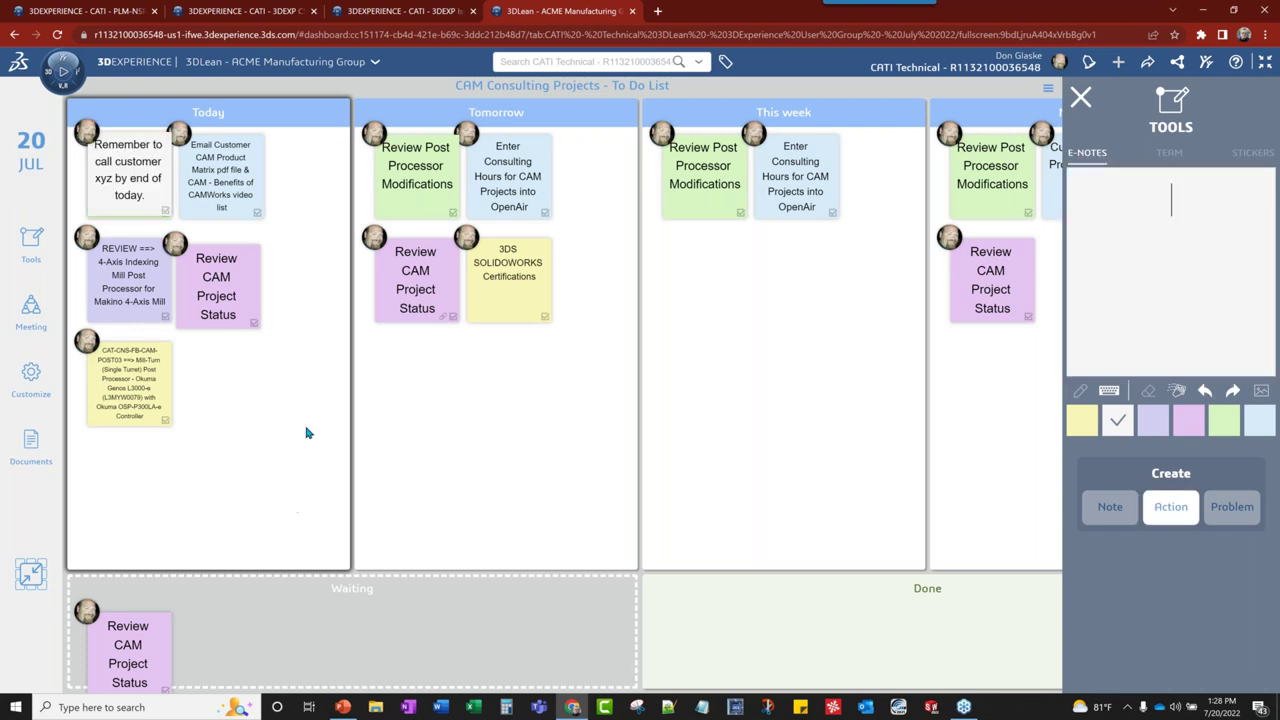
- Move the new reminder note into the empty space beside the yellow mill-turn note in Today and show its editing options
{"action": "left_click_drag", "start_coordinate": [148, 170], "coordinate": [261, 397]}
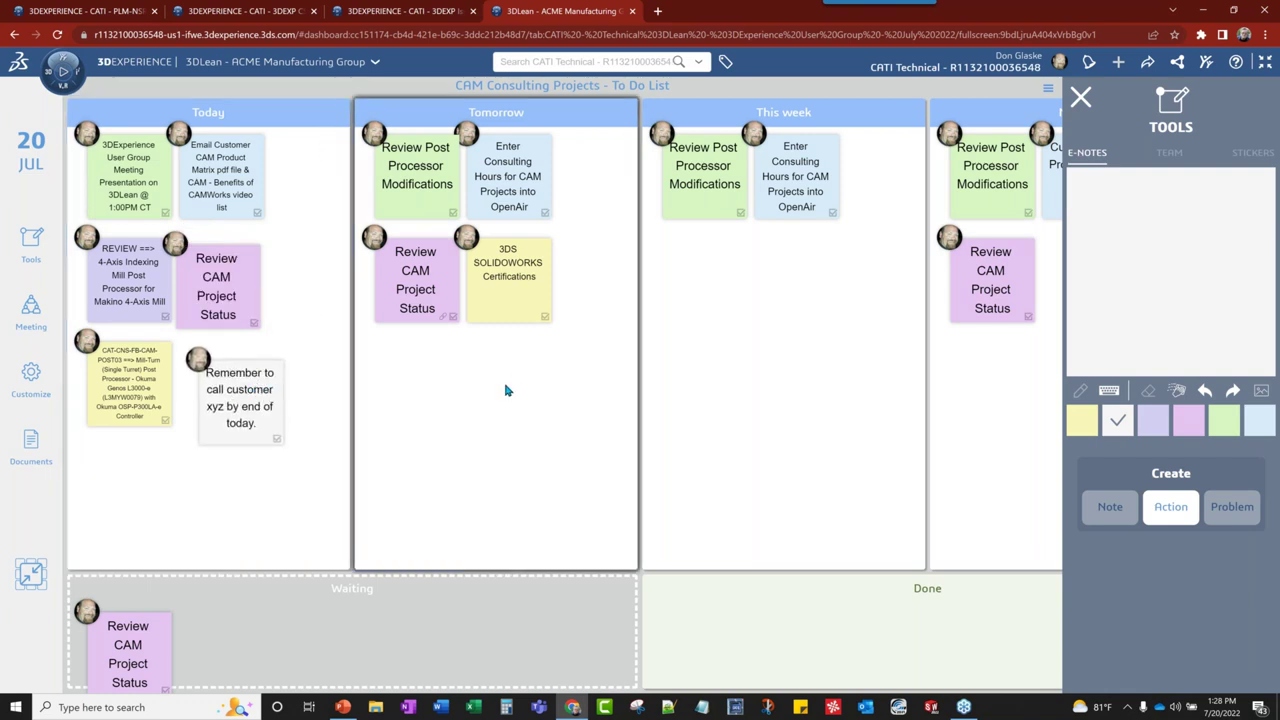
{"action": "left_click", "coordinate": [249, 390]}
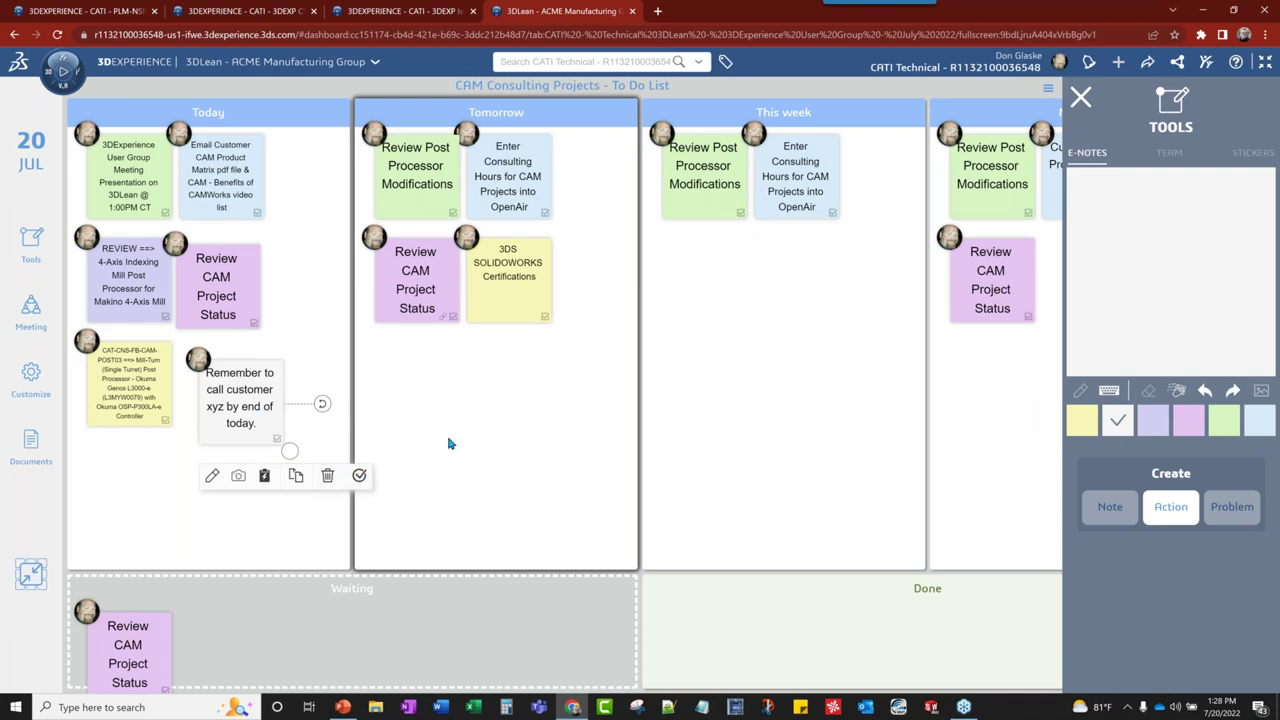
- Mark the white customer-call reminder as done and return it to Today, and shift the purple note fully inside Waiting
{"action": "left_click", "coordinate": [360, 476]}
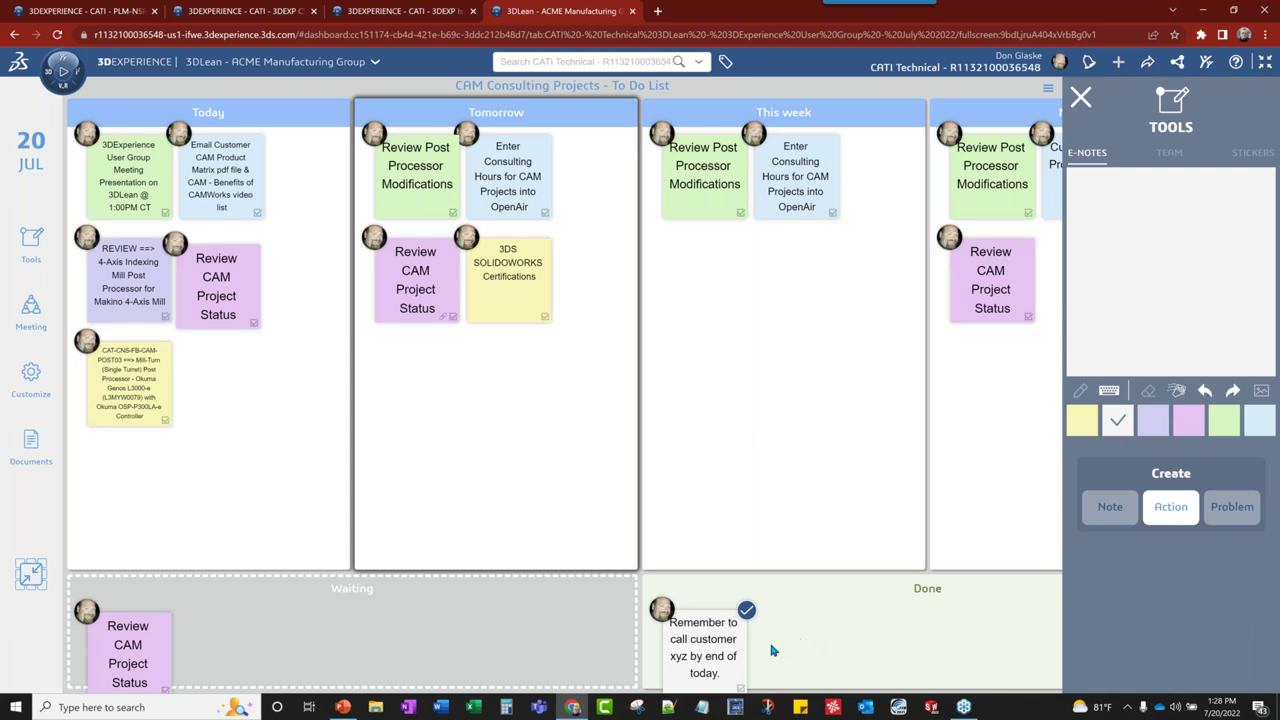
{"action": "left_click_drag", "start_coordinate": [728, 632], "coordinate": [274, 386]}
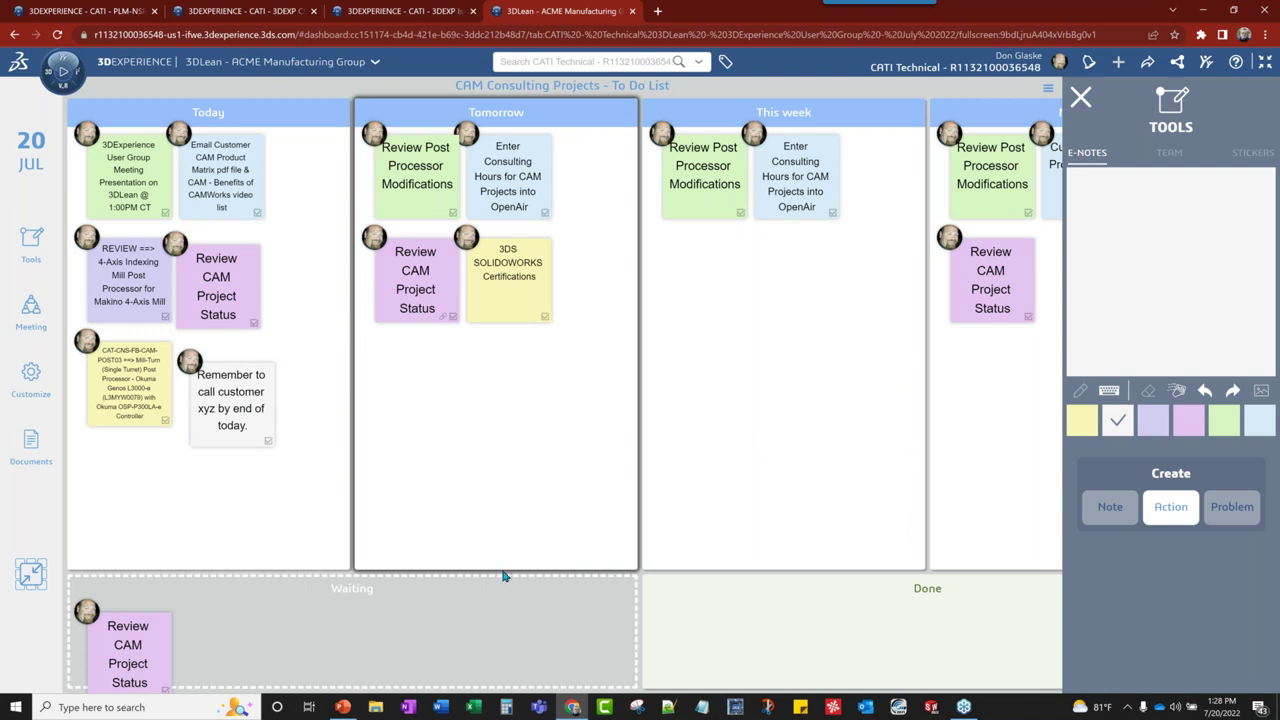
{"action": "left_click_drag", "start_coordinate": [129, 623], "coordinate": [137, 602]}
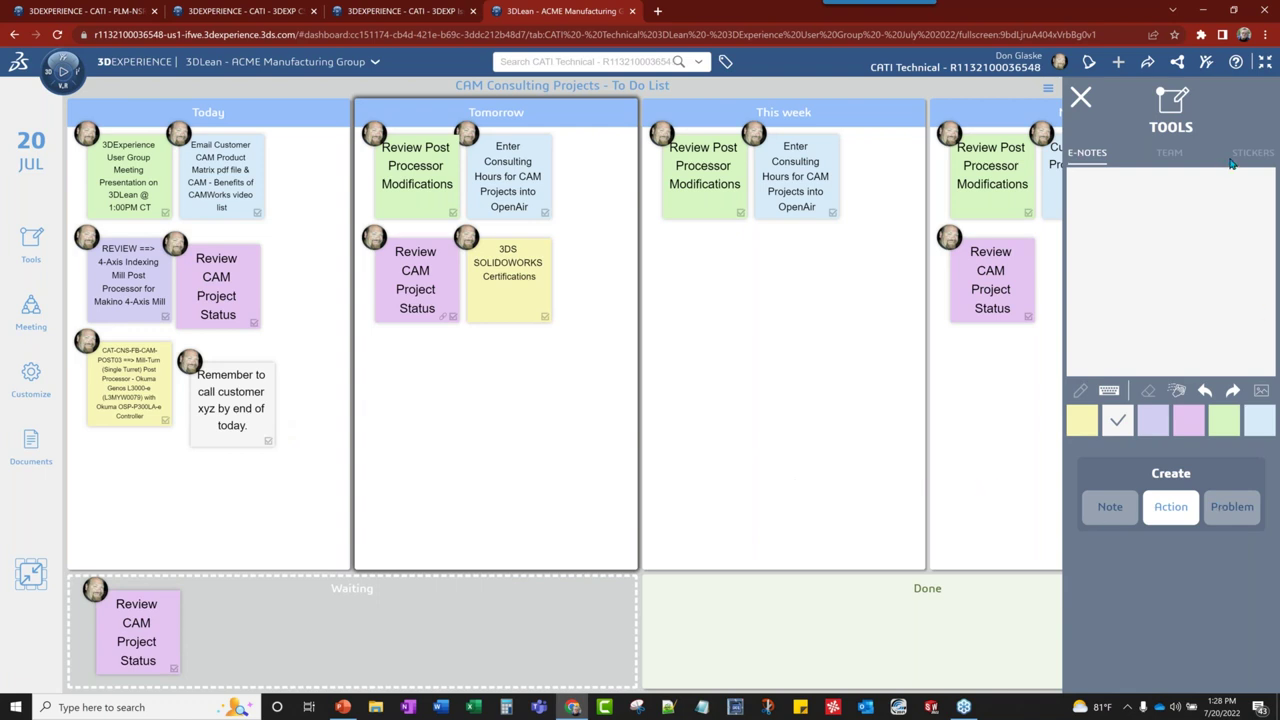
{"action": "left_click", "coordinate": [1082, 97]}
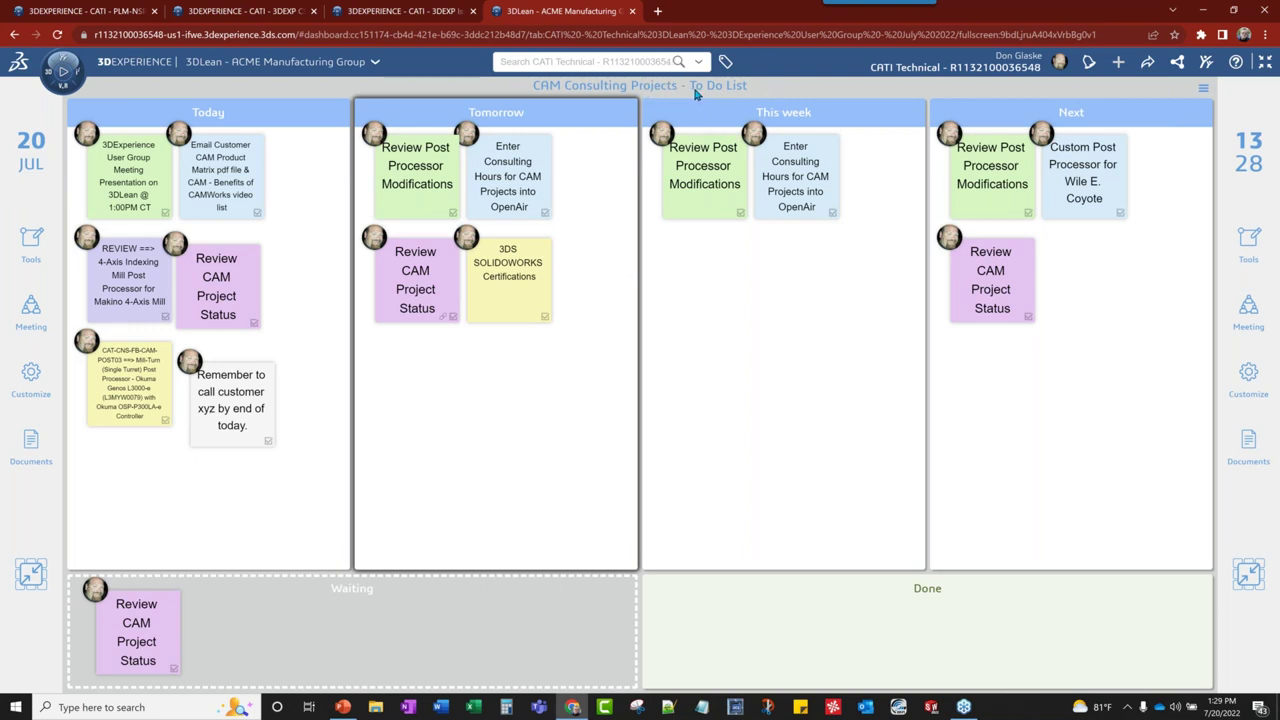
- Open the Problems To Be Addressed board and view its e-note, team and sticker tools
{"action": "left_click", "coordinate": [1247, 577]}
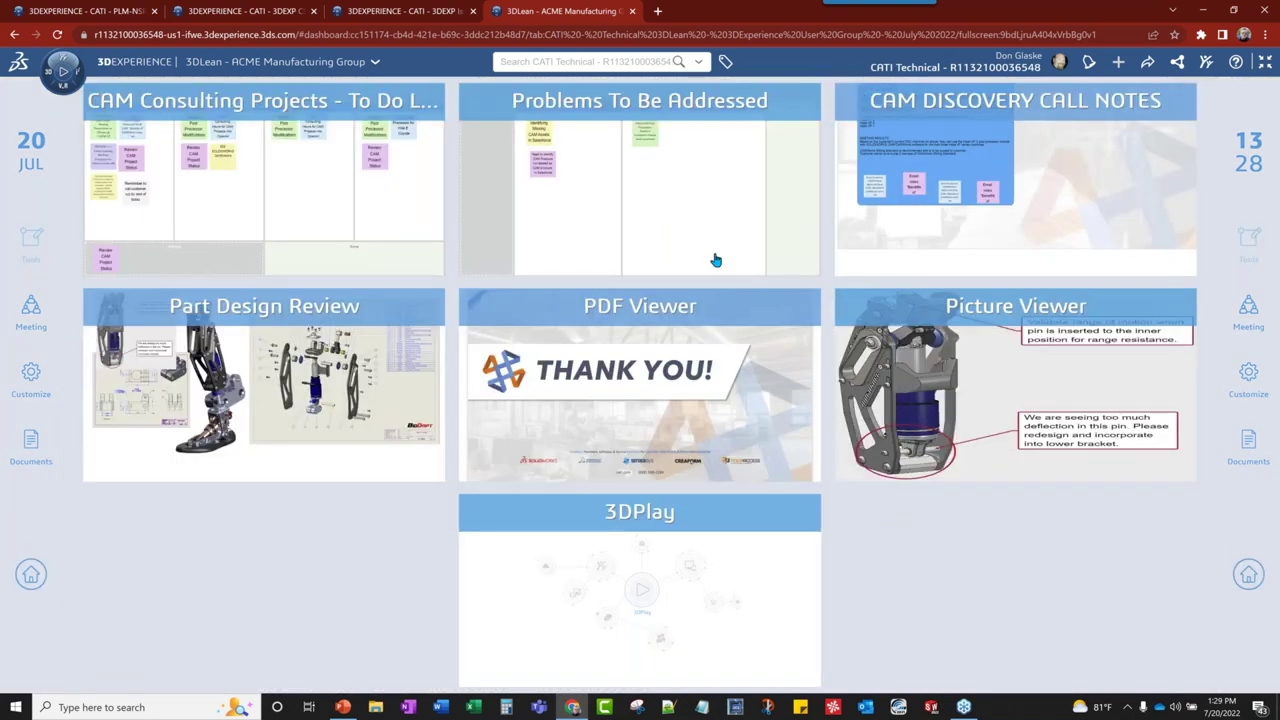
{"action": "left_click", "coordinate": [648, 100]}
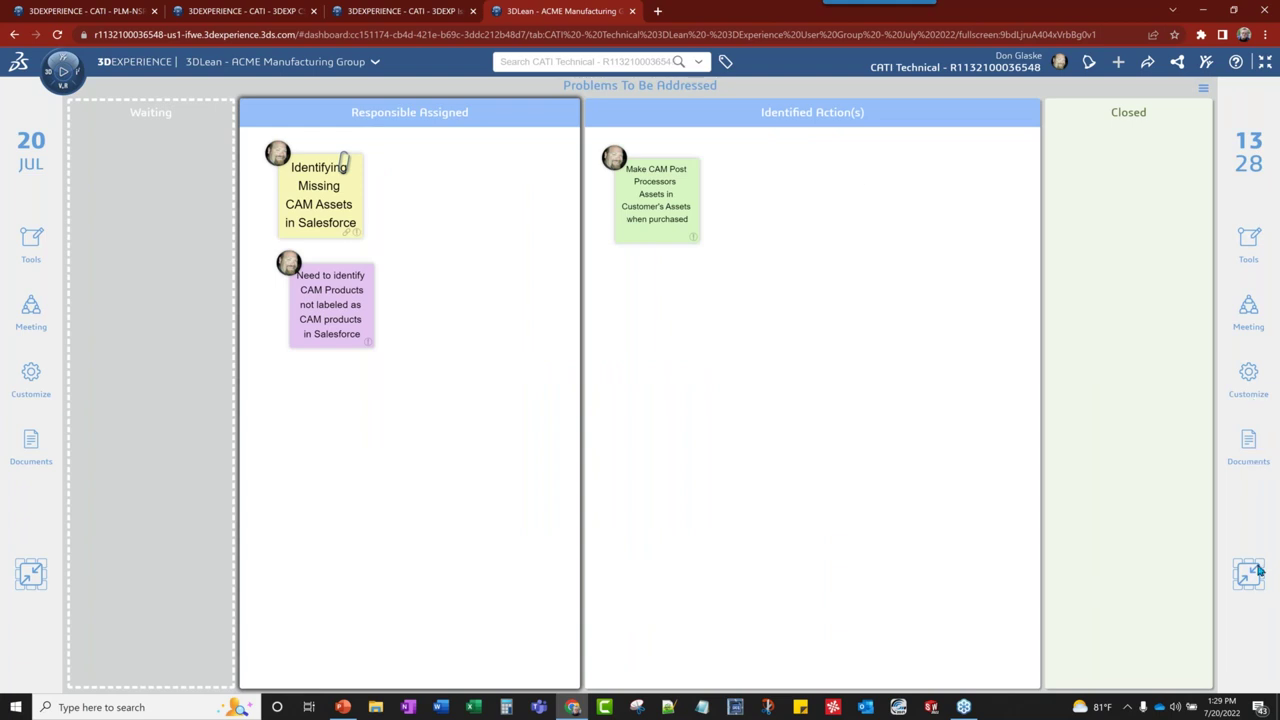
{"action": "left_click", "coordinate": [1248, 243]}
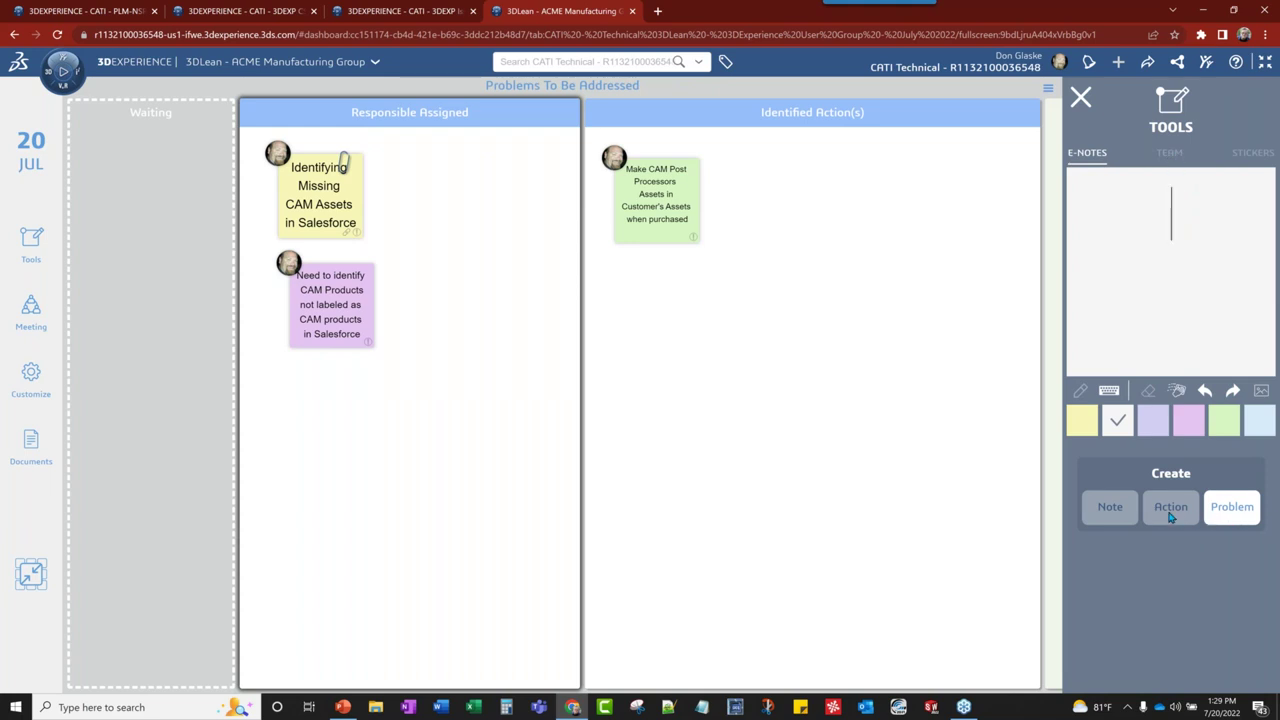
{"action": "left_click", "coordinate": [1170, 154]}
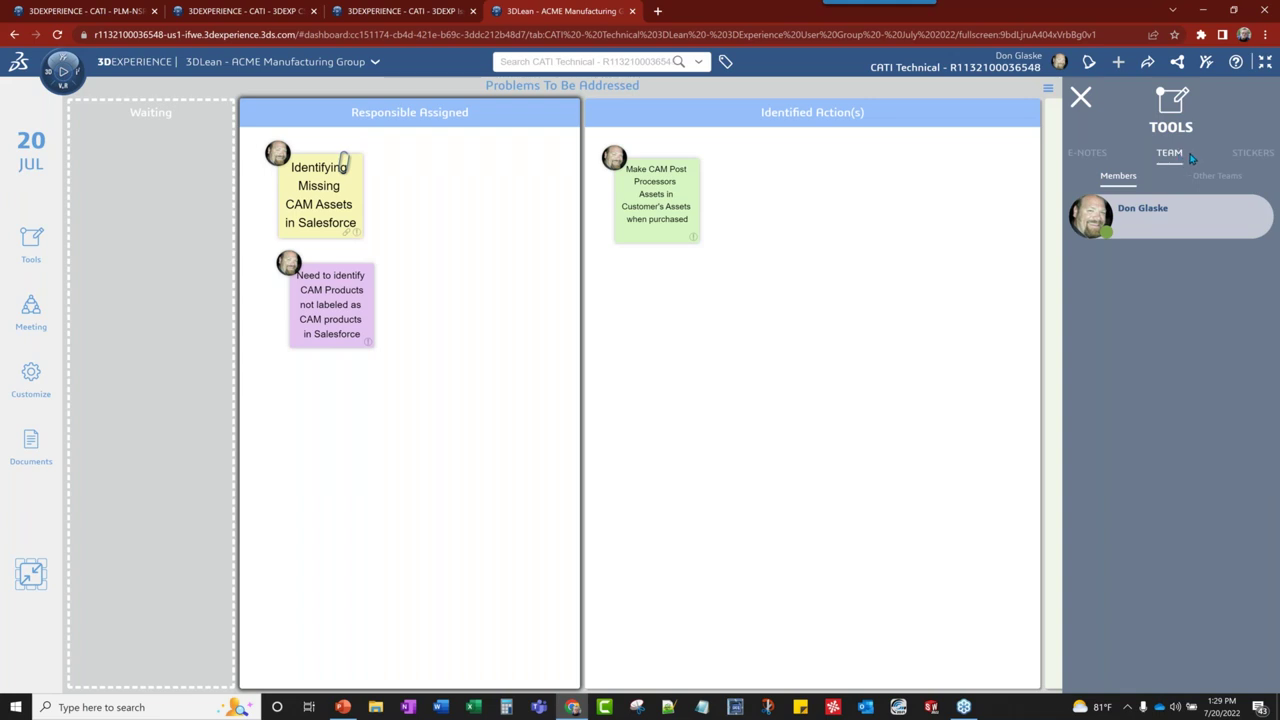
{"action": "left_click", "coordinate": [1250, 158]}
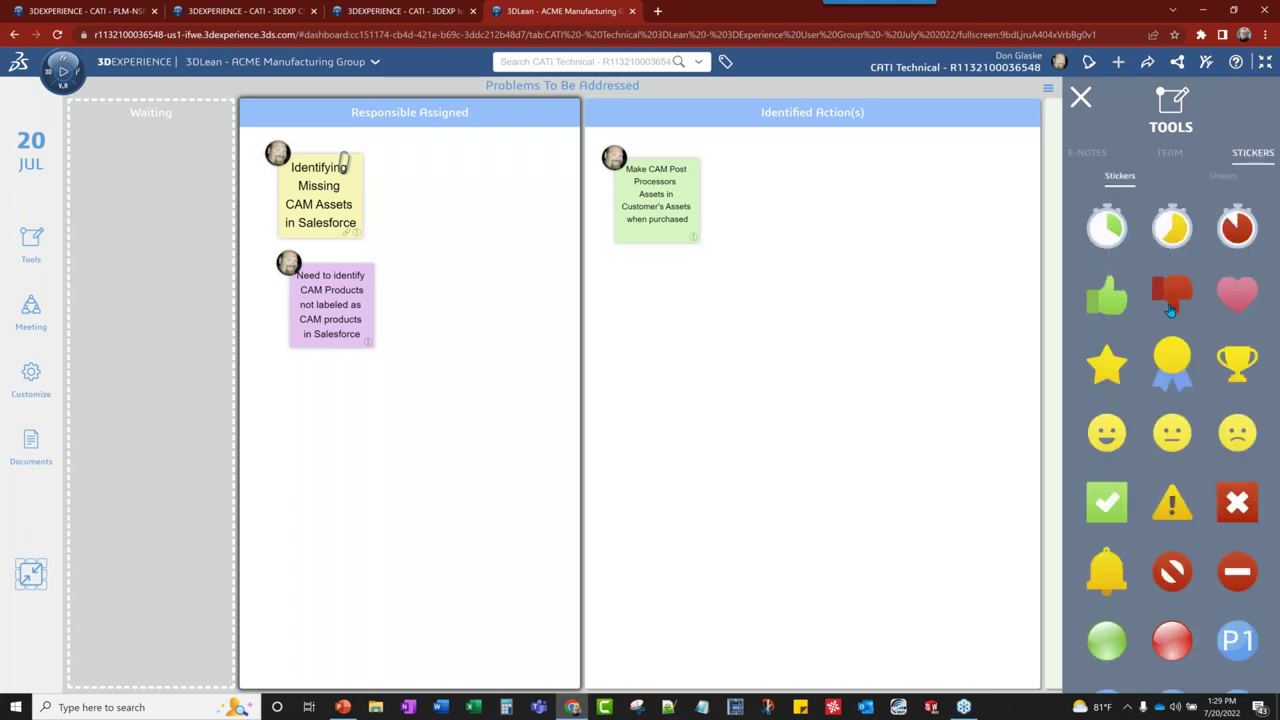
{"action": "left_click", "coordinate": [1080, 97]}
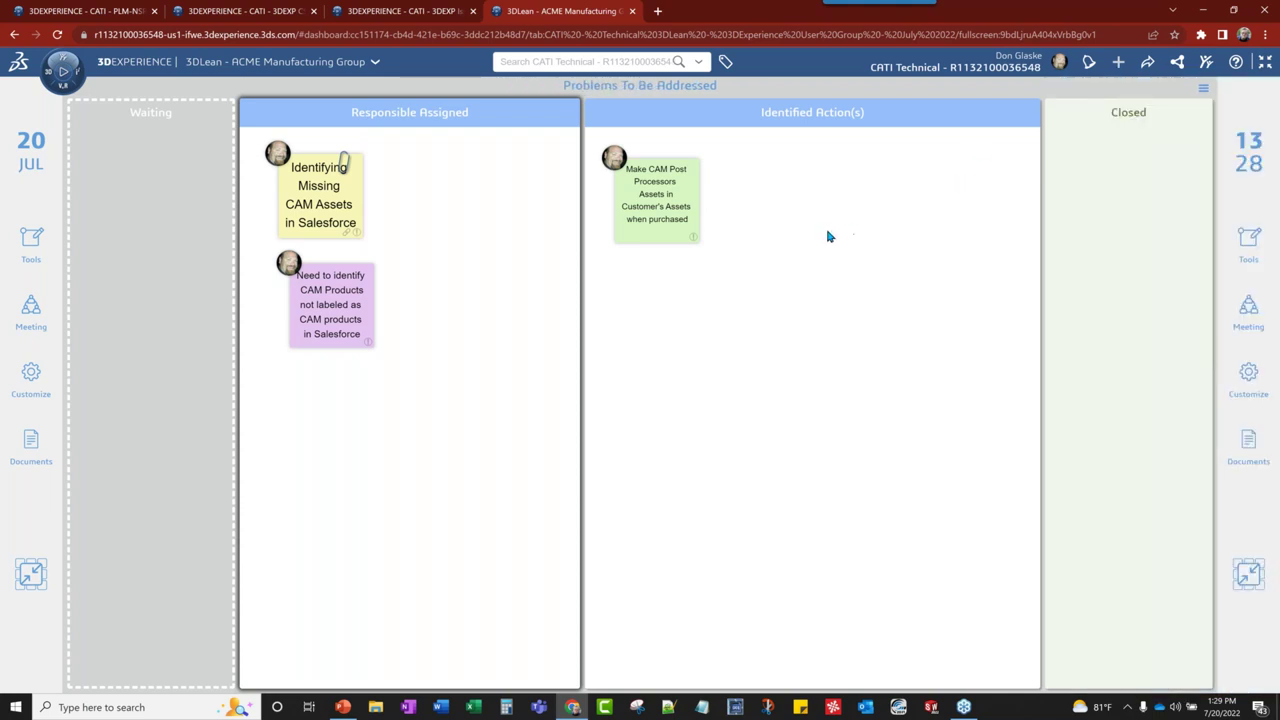
- Show the purple Salesforce note's options and view the Pictures collection in the board's documents
{"action": "left_click", "coordinate": [333, 311]}
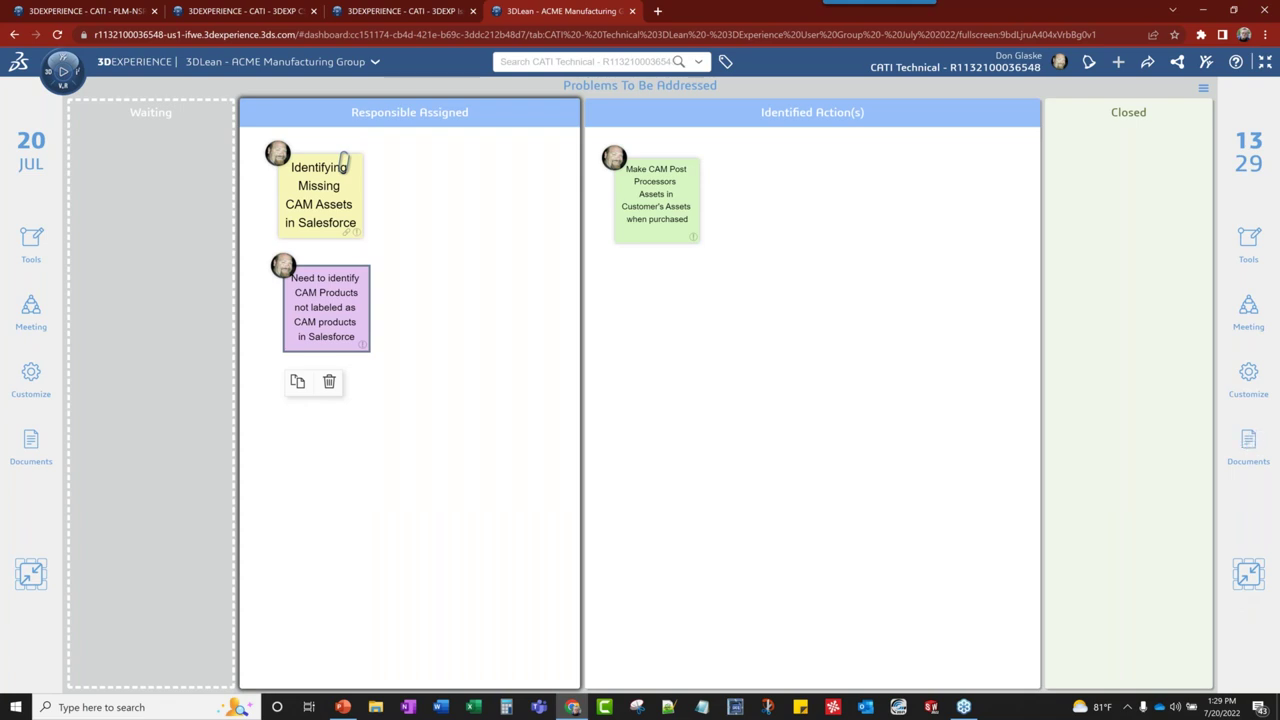
{"action": "left_click", "coordinate": [1248, 442]}
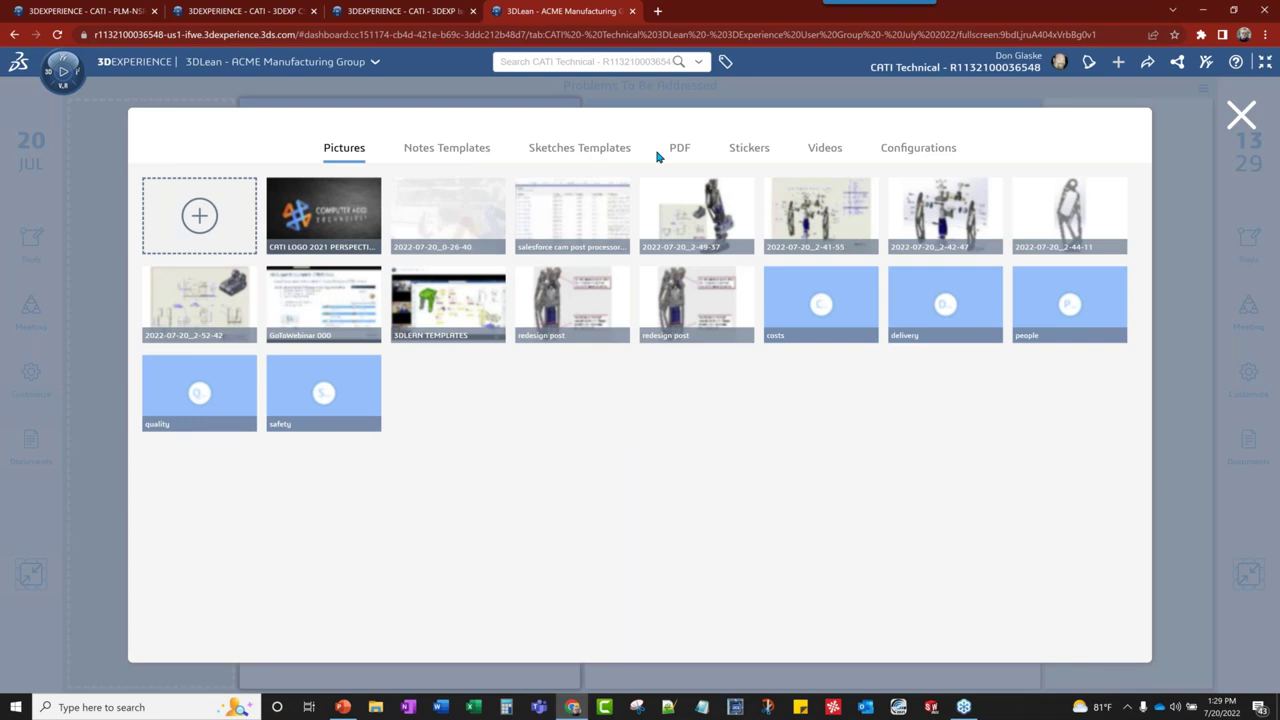
{"action": "left_click", "coordinate": [1241, 116]}
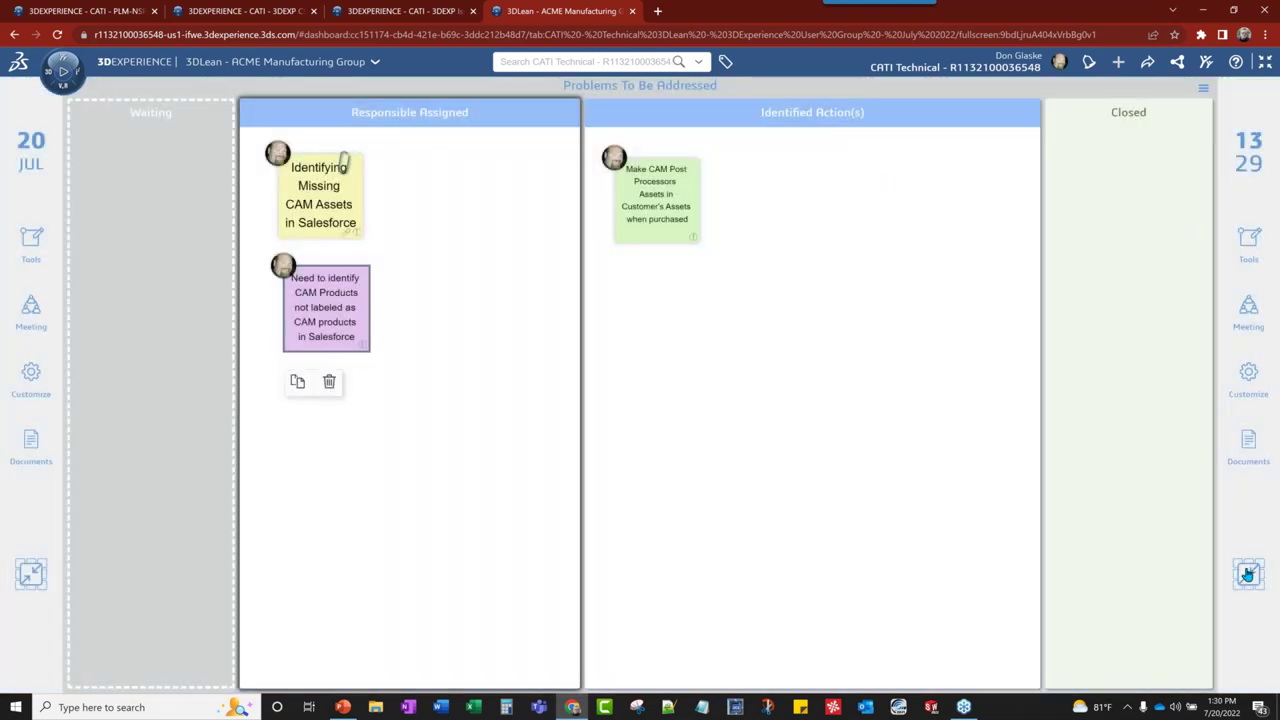
- Open the CAM Discovery Call Notes board, examine the meeting notes, and show the first blue e-mail note's options
{"action": "left_click", "coordinate": [1242, 576]}
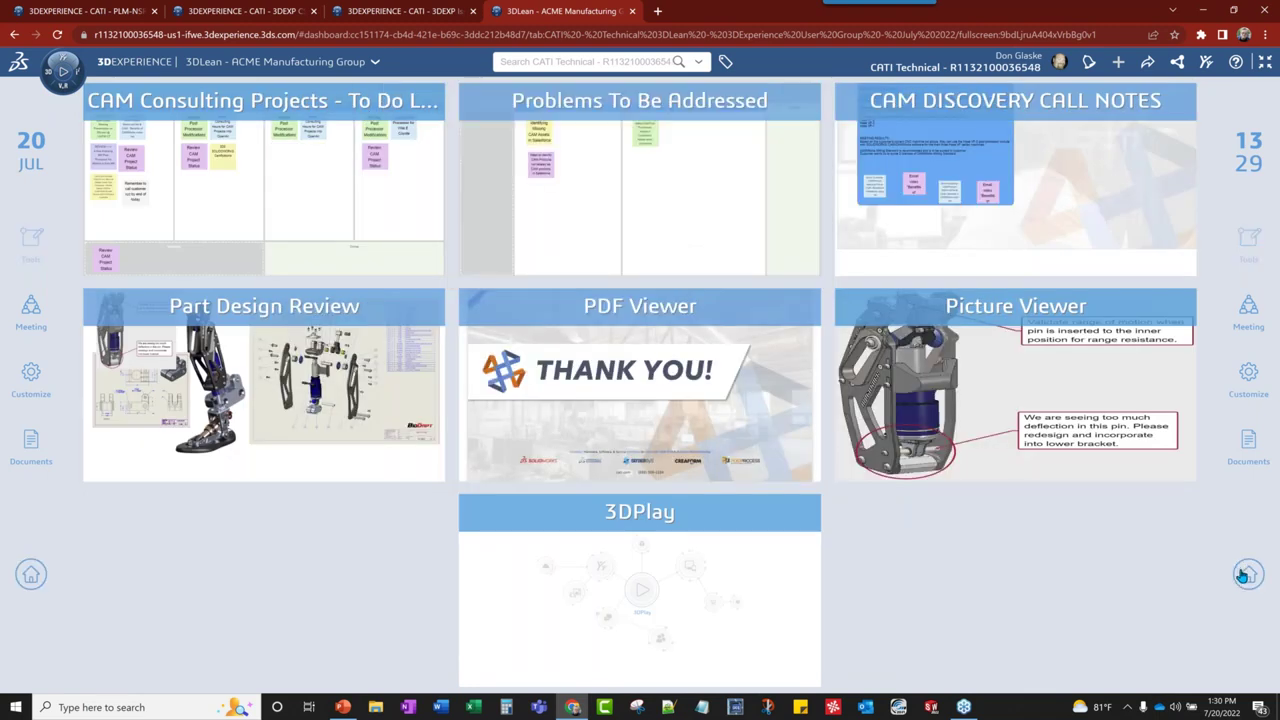
{"action": "left_click", "coordinate": [1079, 109]}
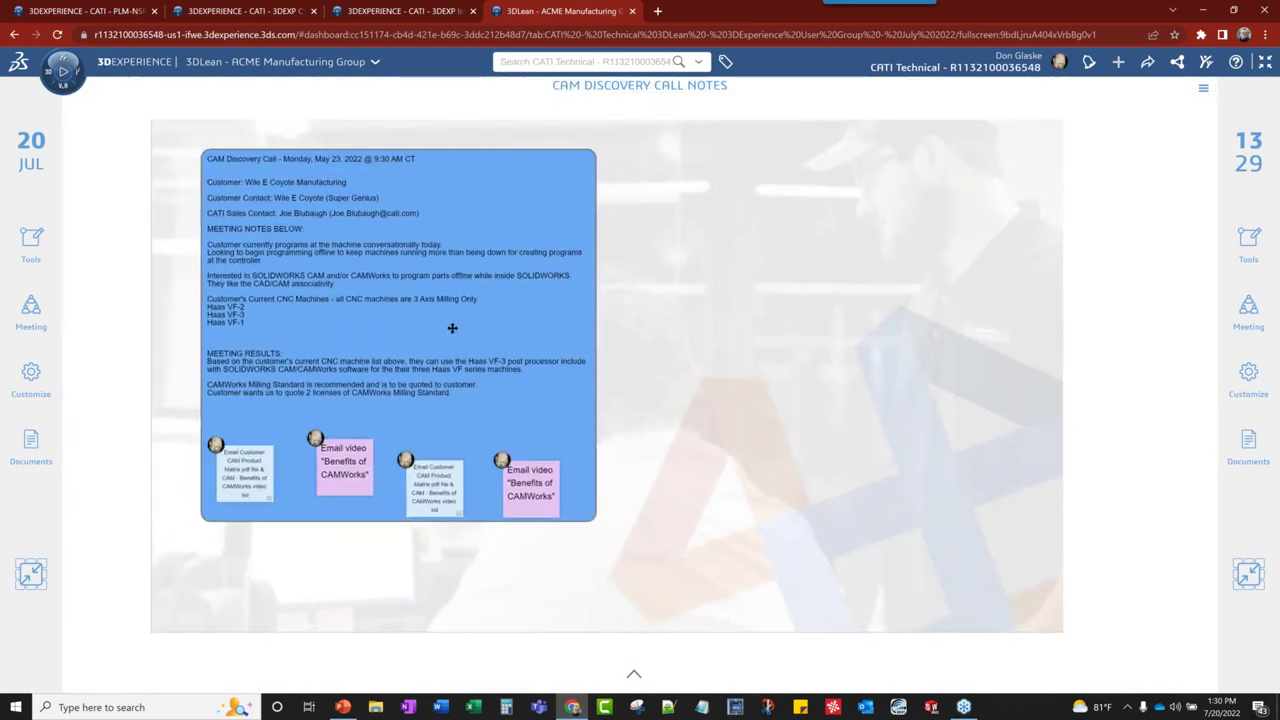
{"action": "scroll", "coordinate": [452, 328], "scroll_direction": "up", "scroll_amount": 2}
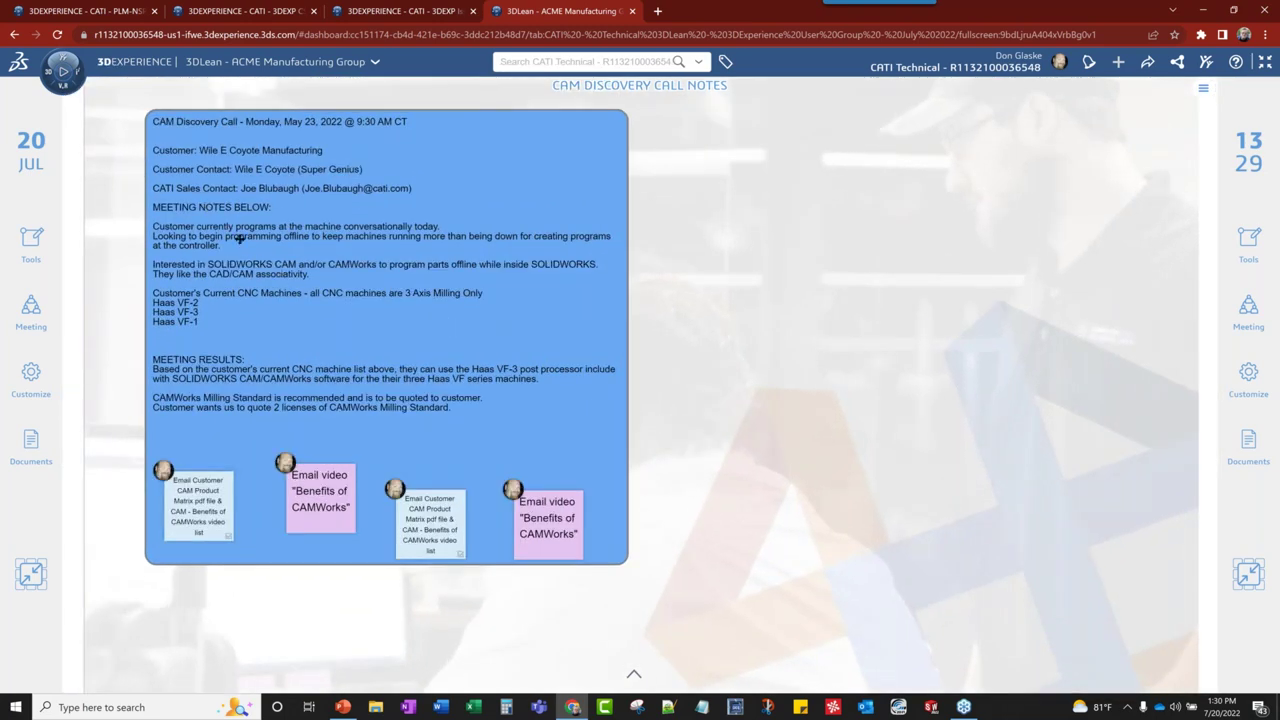
{"action": "left_click", "coordinate": [201, 510]}
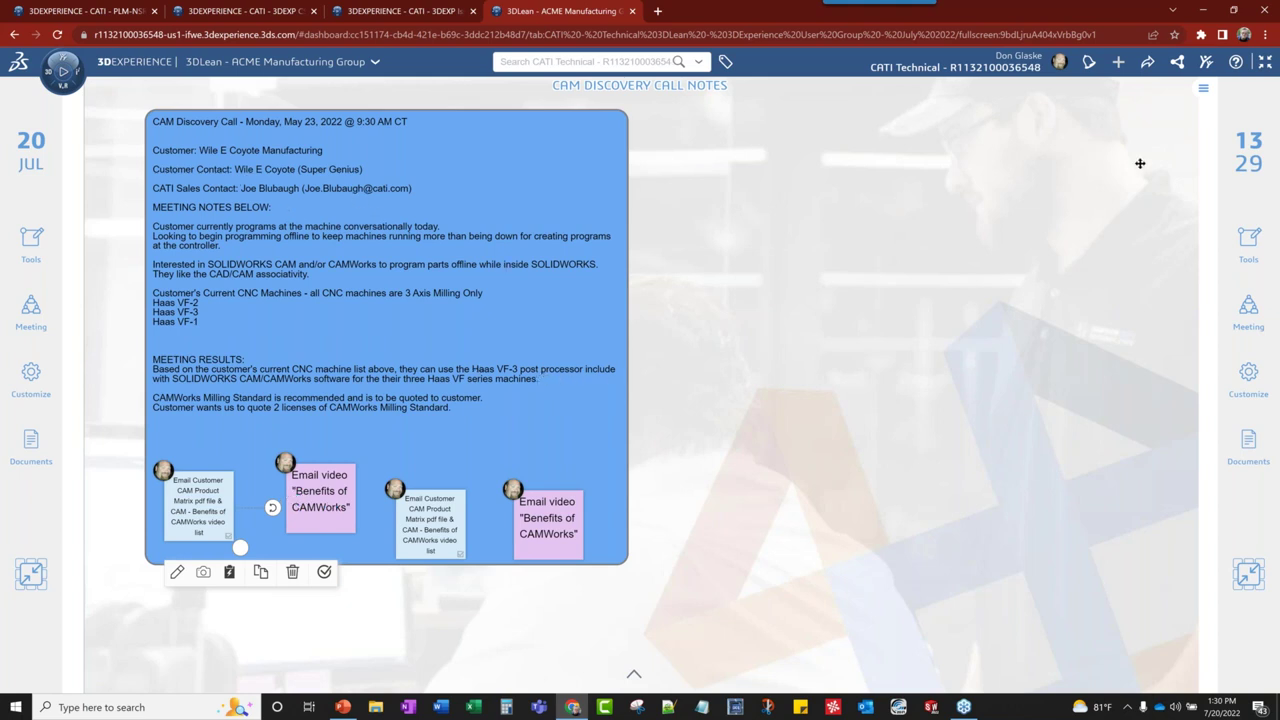
- Open the Part Design Review board and draw a yellow highlighter mark across the prosthetic leg's upper frame
{"action": "left_click", "coordinate": [1246, 575]}
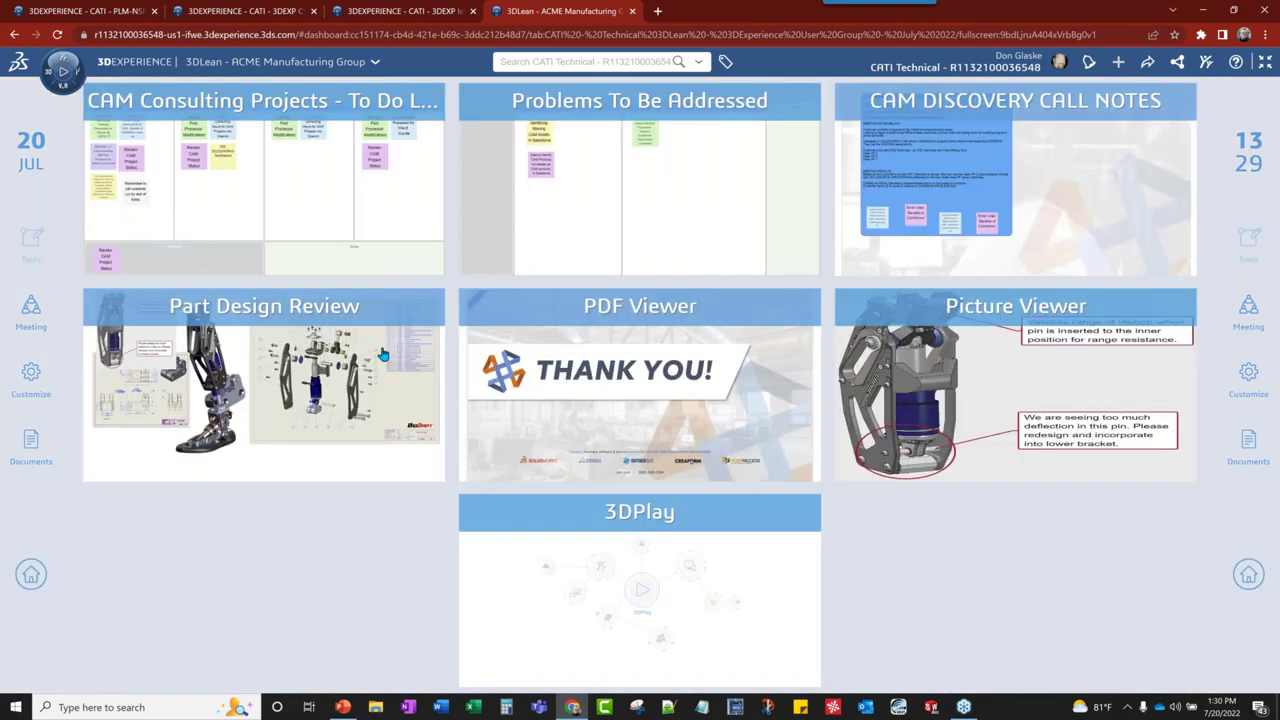
{"action": "left_click", "coordinate": [383, 355]}
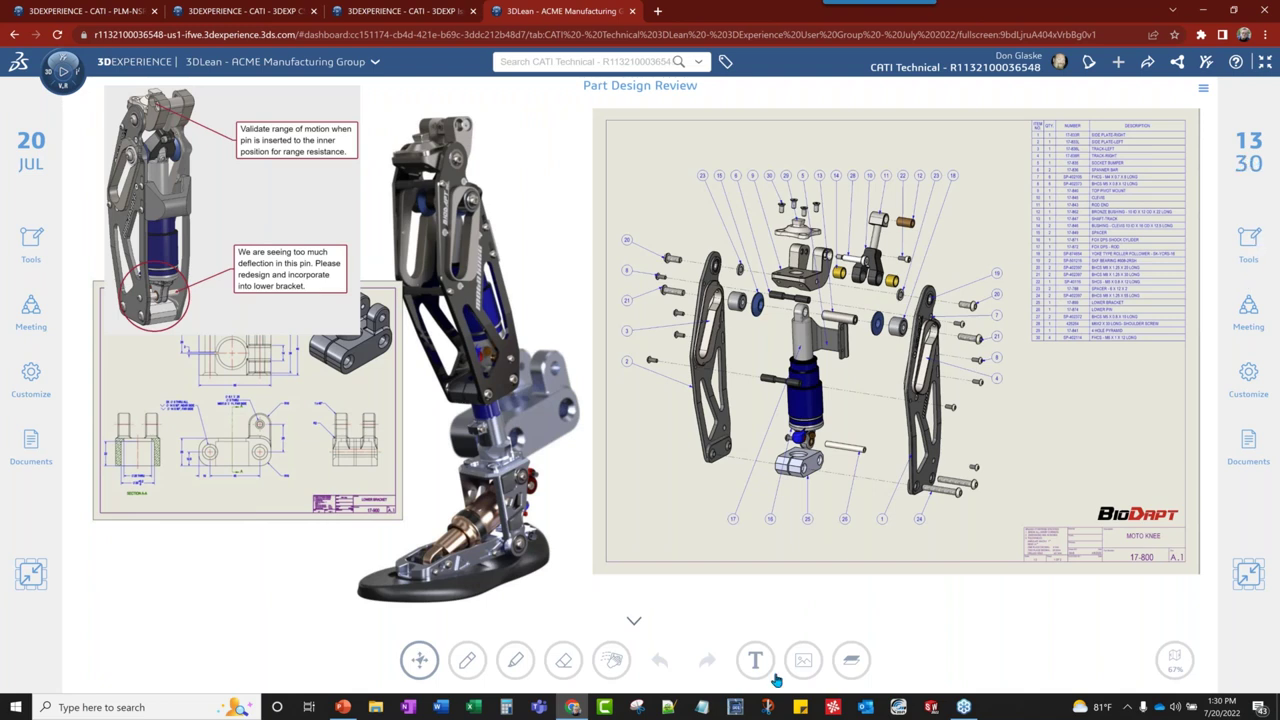
{"action": "left_click", "coordinate": [516, 666]}
{"action": "left_click_drag", "start_coordinate": [517, 266], "coordinate": [516, 218]}
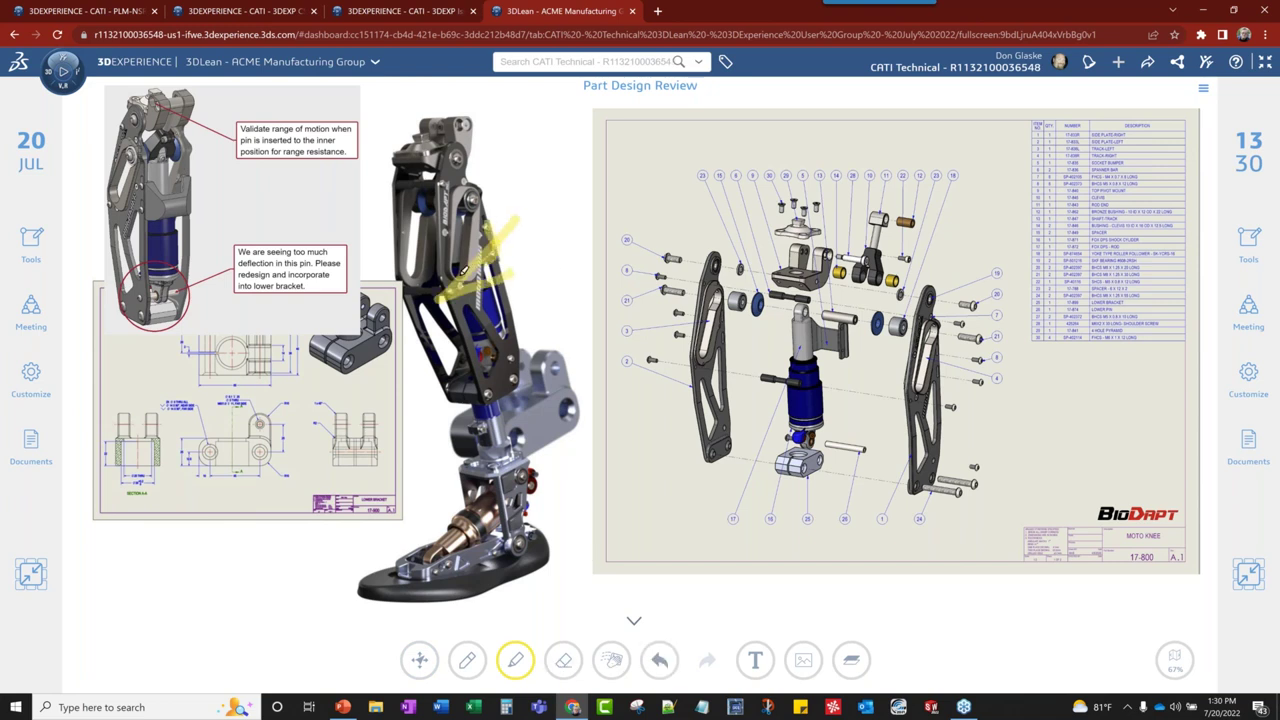
- Erase the yellow highlighting from the prosthetic leg and draw a black pencil zigzag in the empty space beside it
{"action": "left_click", "coordinate": [564, 660]}
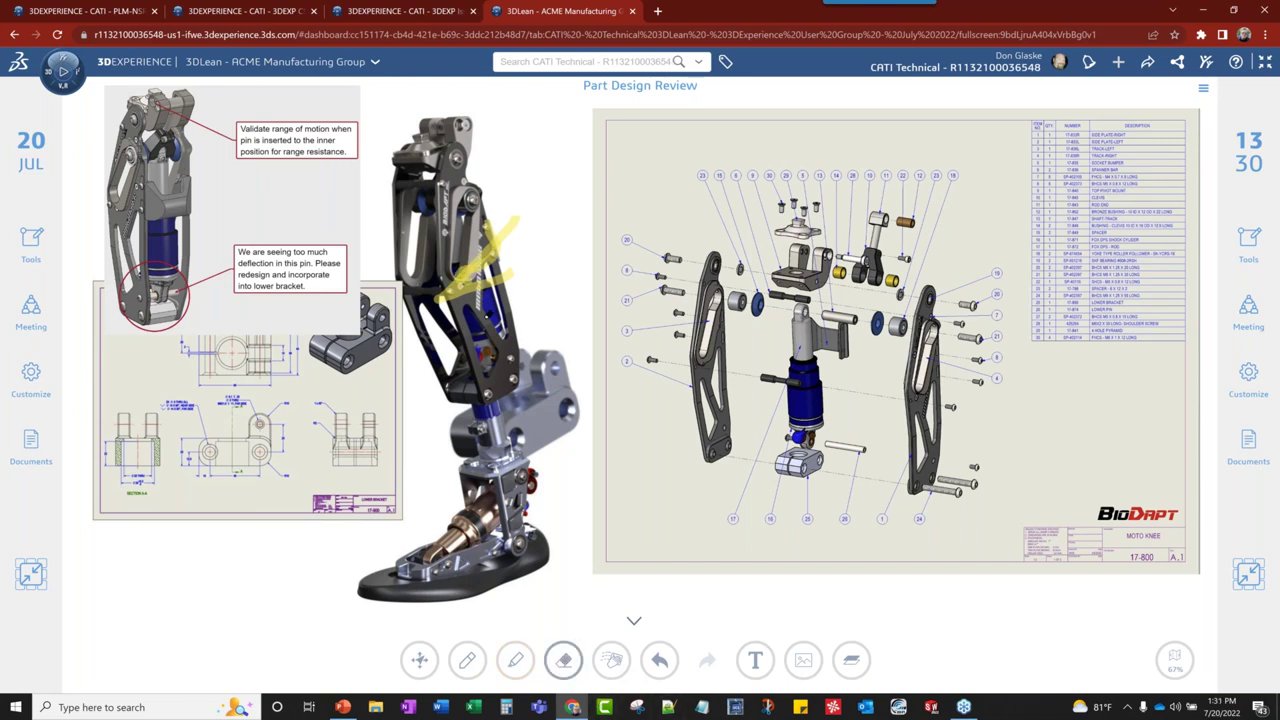
{"action": "left_click", "coordinate": [480, 276]}
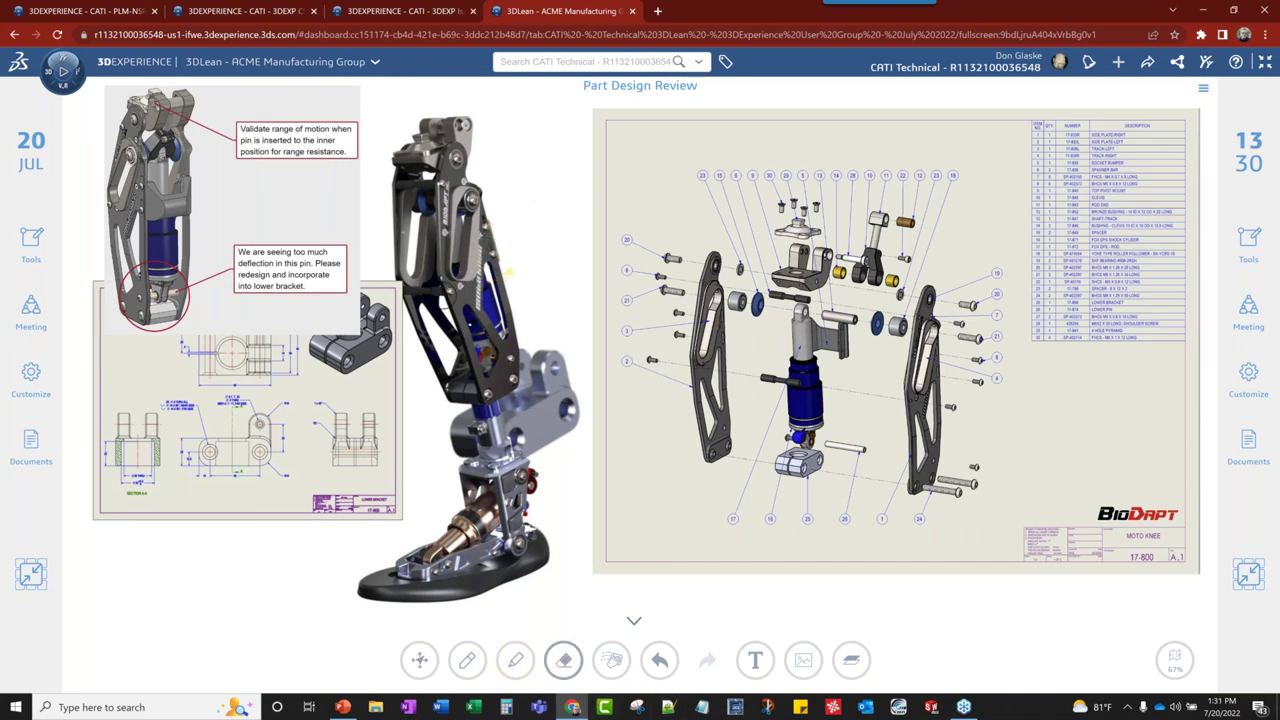
{"action": "left_click", "coordinate": [513, 664]}
{"action": "left_click", "coordinate": [467, 665]}
{"action": "mouse_move", "coordinate": [558, 212]}
{"action": "left_mouse_down"}
{"action": "mouse_move", "coordinate": [570, 241]}
{"action": "mouse_move", "coordinate": [548, 275]}
{"action": "left_mouse_up"}
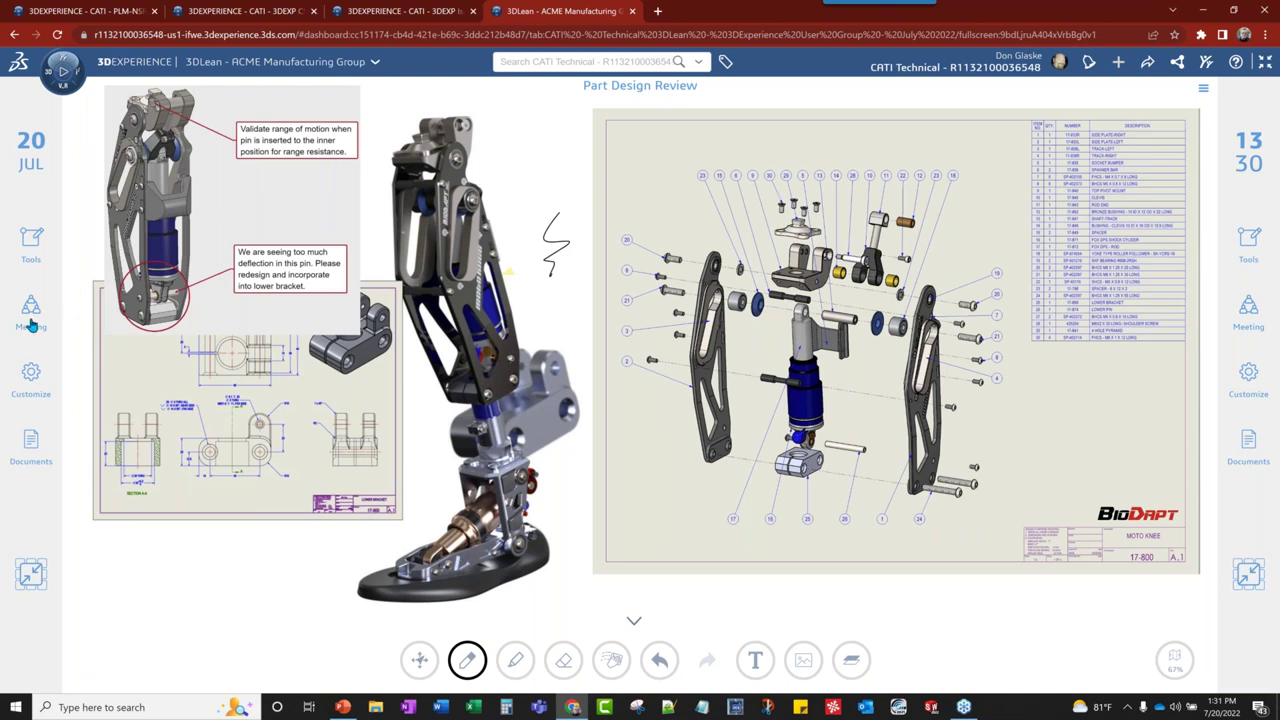
- Create a blank green note and place it over the upper-left area of the exploded-view drawing
{"action": "left_click", "coordinate": [1249, 244]}
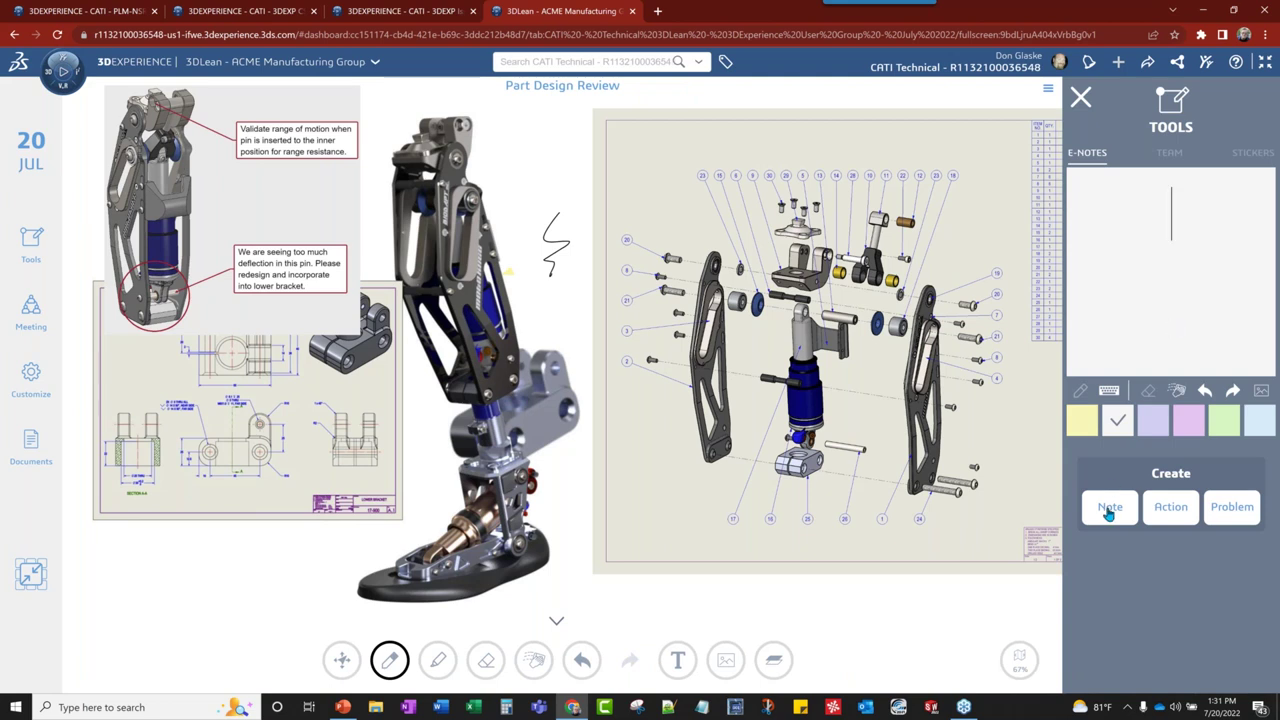
{"action": "left_click", "coordinate": [1222, 421]}
{"action": "left_click", "coordinate": [1111, 508]}
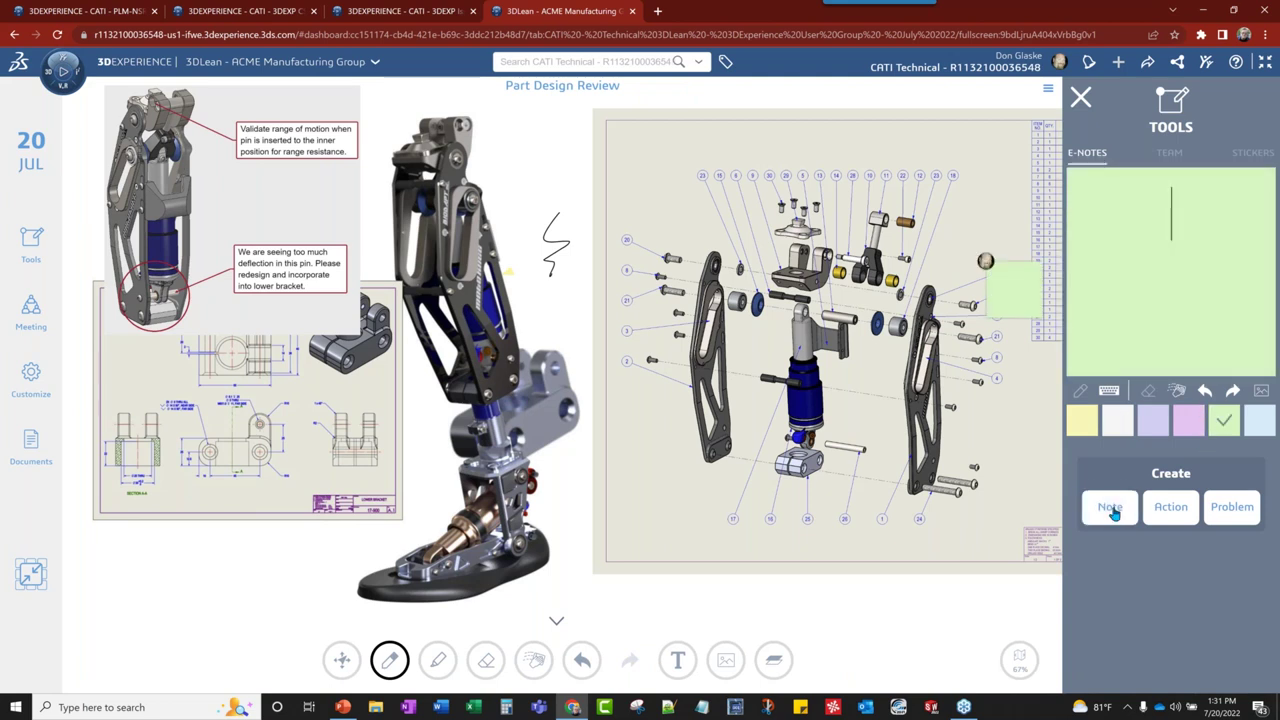
{"action": "left_click", "coordinate": [1019, 288]}
{"action": "mouse_move", "coordinate": [1041, 240]}
{"action": "left_mouse_down"}
{"action": "mouse_move", "coordinate": [845, 172]}
{"action": "mouse_move", "coordinate": [722, 163]}
{"action": "left_mouse_up"}
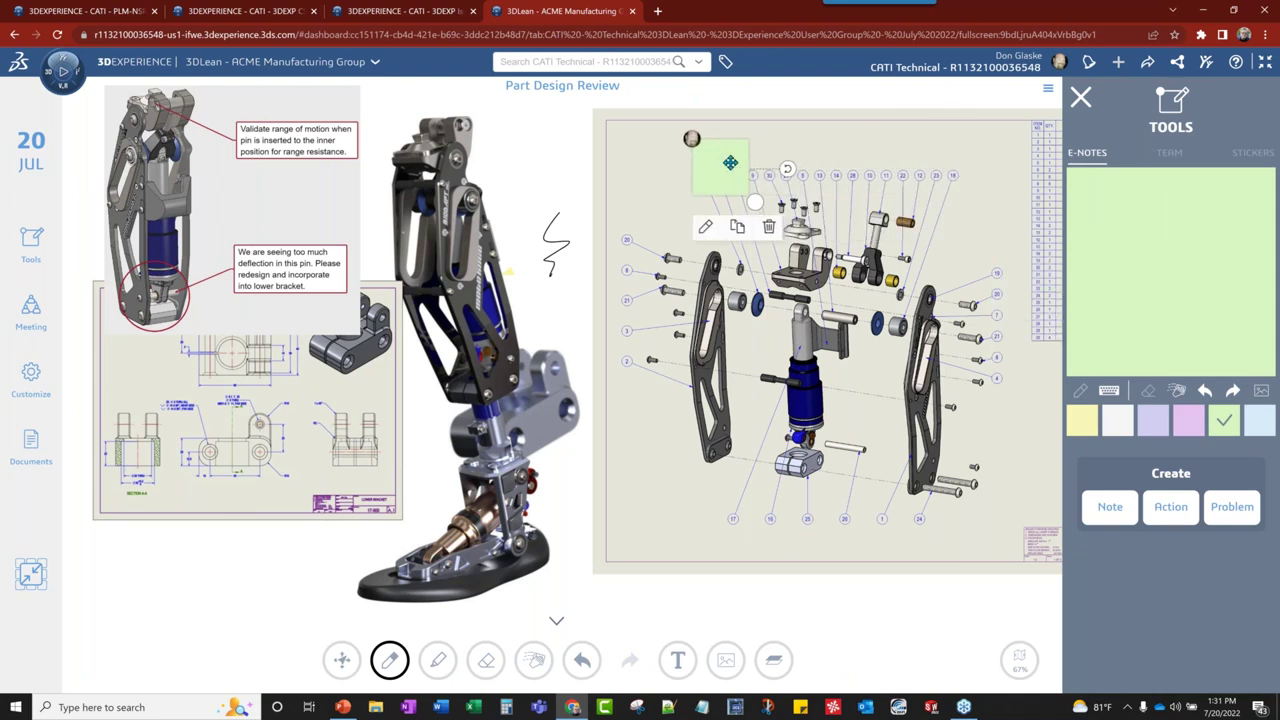
- Open the green note for editing, clear a first freehand scribble, and draw a new black scribble on it
{"action": "key", "text": "Delete"}
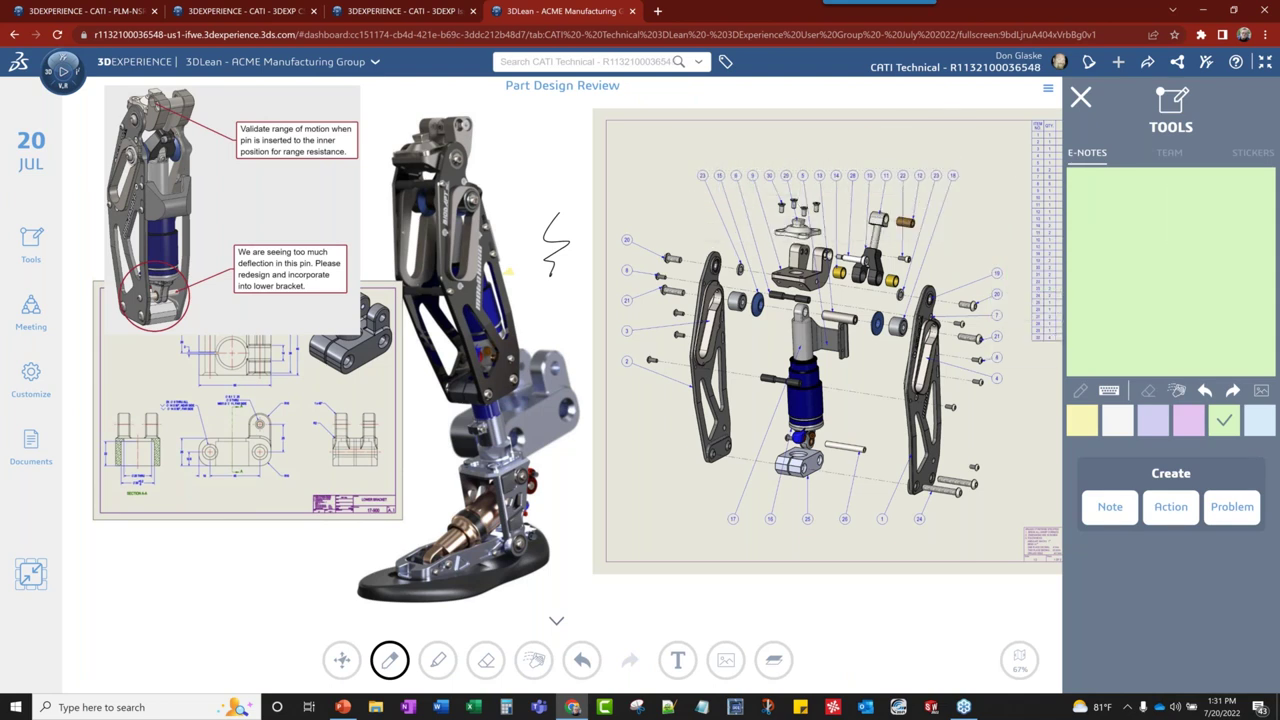
{"action": "left_click", "coordinate": [1110, 506]}
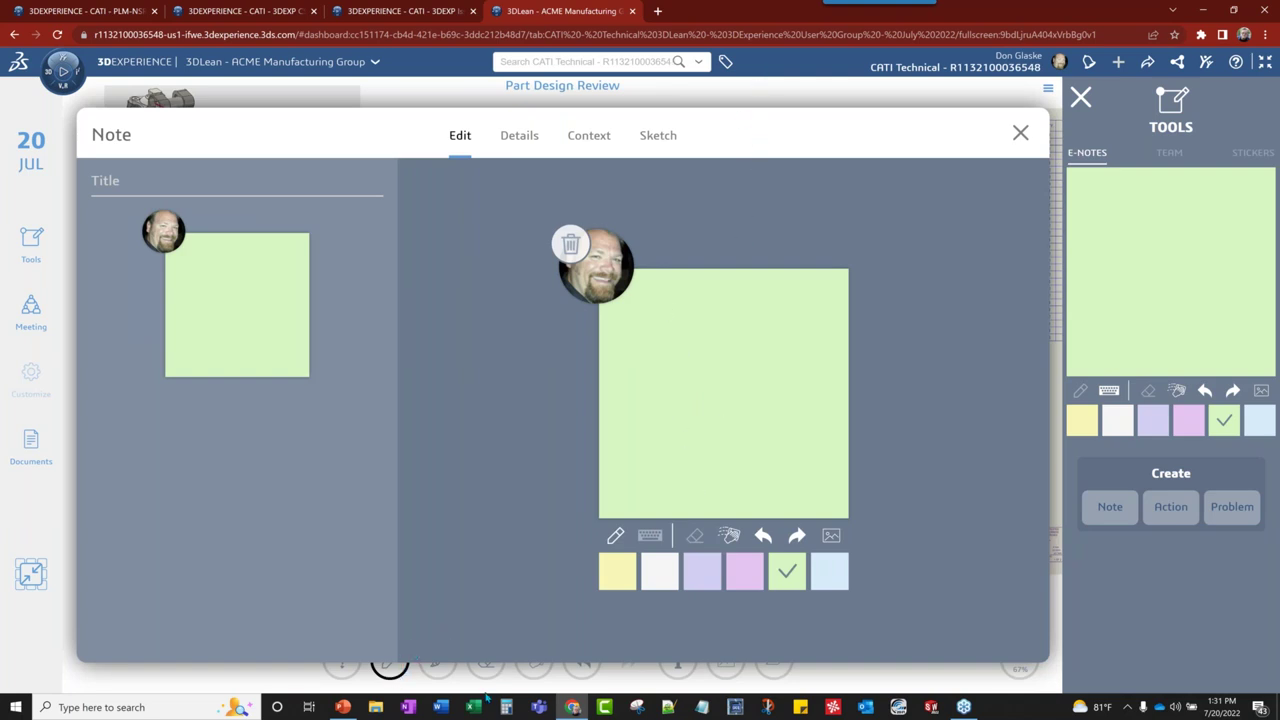
{"action": "mouse_move", "coordinate": [722, 322]}
{"action": "left_mouse_down"}
{"action": "mouse_move", "coordinate": [692, 391]}
{"action": "mouse_move", "coordinate": [731, 358]}
{"action": "mouse_move", "coordinate": [725, 319]}
{"action": "mouse_move", "coordinate": [770, 354]}
{"action": "mouse_move", "coordinate": [761, 314]}
{"action": "mouse_move", "coordinate": [742, 404]}
{"action": "mouse_move", "coordinate": [699, 375]}
{"action": "mouse_move", "coordinate": [761, 397]}
{"action": "left_mouse_up"}
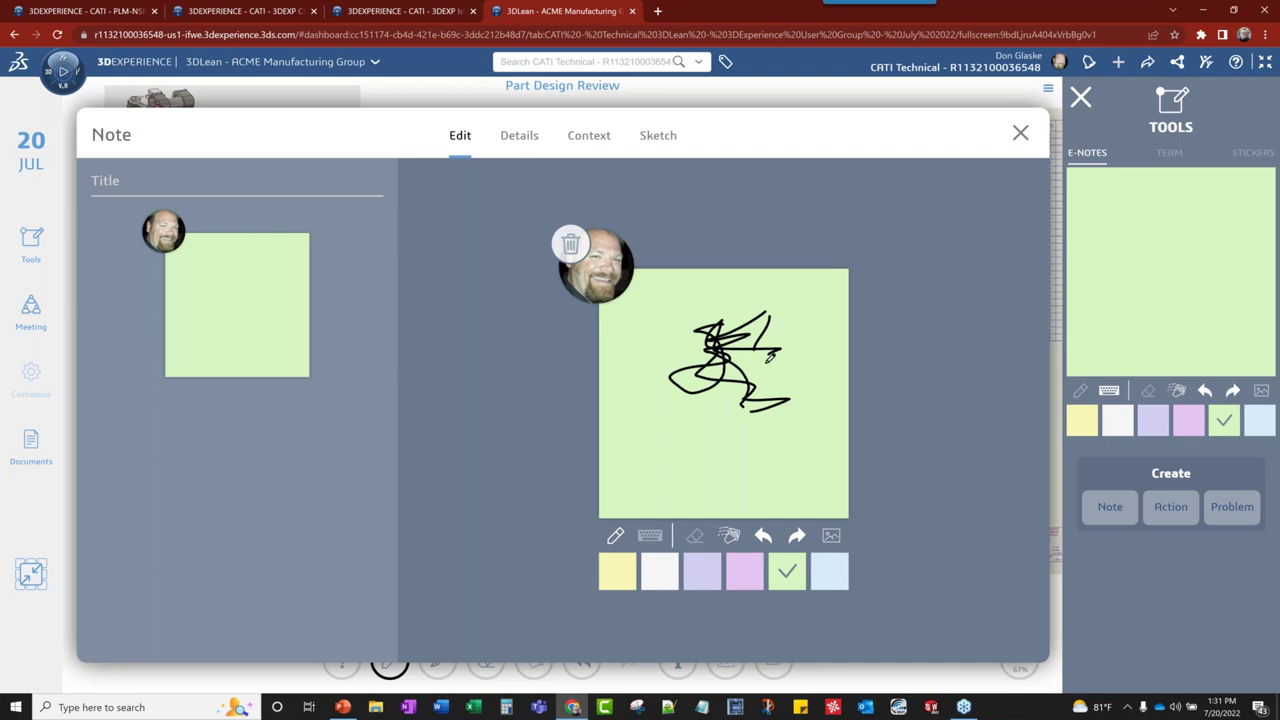
{"action": "left_click", "coordinate": [731, 537]}
{"action": "mouse_move", "coordinate": [648, 328]}
{"action": "left_mouse_down"}
{"action": "mouse_move", "coordinate": [716, 346]}
{"action": "mouse_move", "coordinate": [776, 325]}
{"action": "left_mouse_up"}
{"action": "left_click_drag", "start_coordinate": [762, 382], "coordinate": [718, 350]}
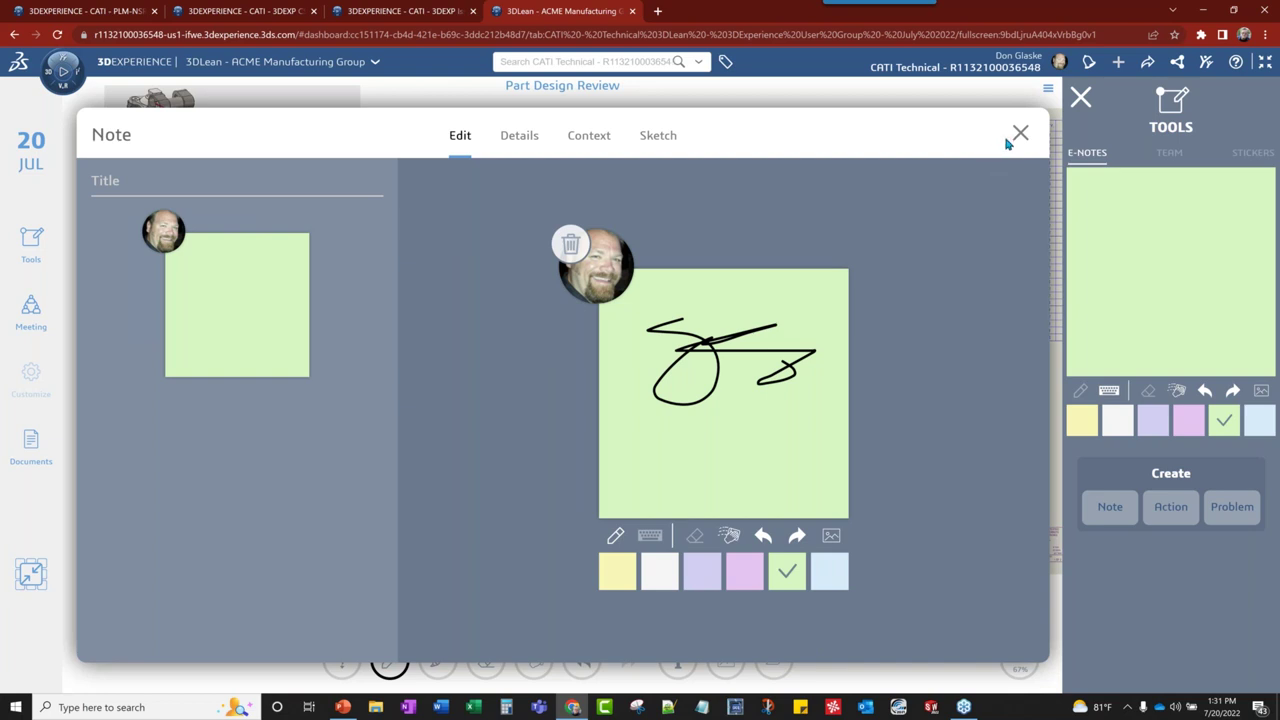
- View the green note's Details, Context and Sketch pages, close its editor, and show its options on the board
{"action": "left_click", "coordinate": [522, 140]}
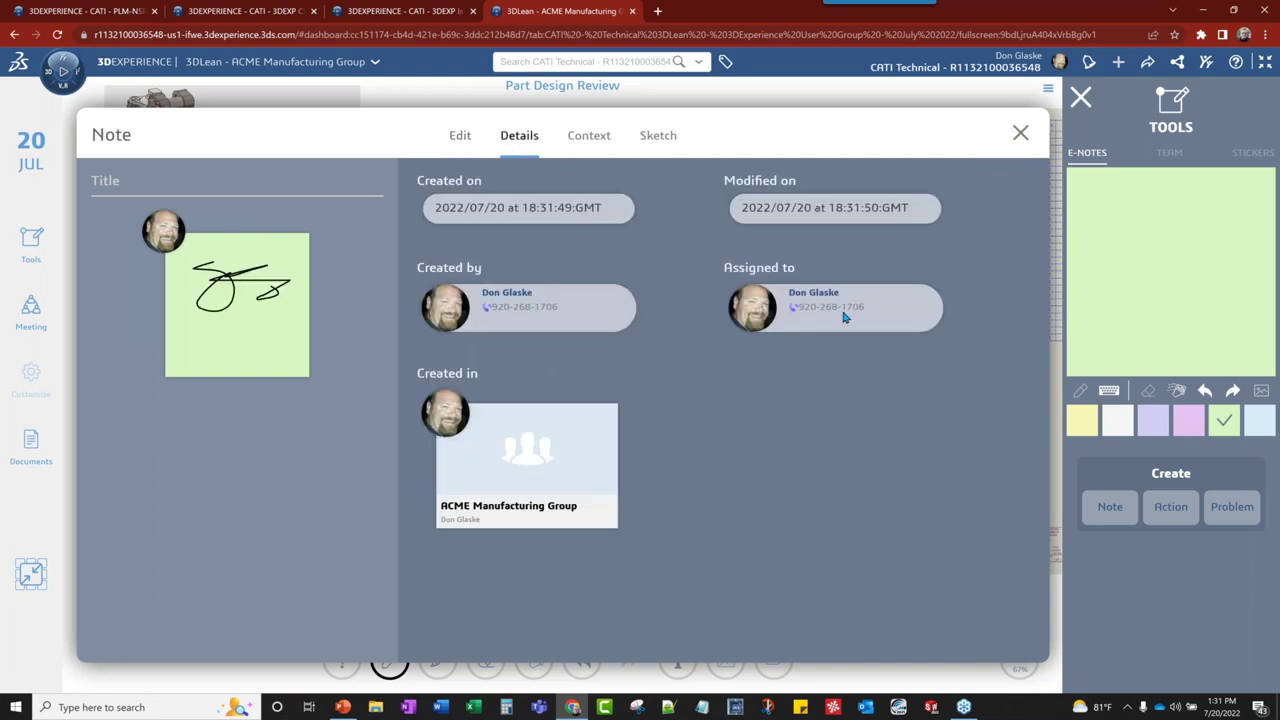
{"action": "left_click", "coordinate": [585, 138]}
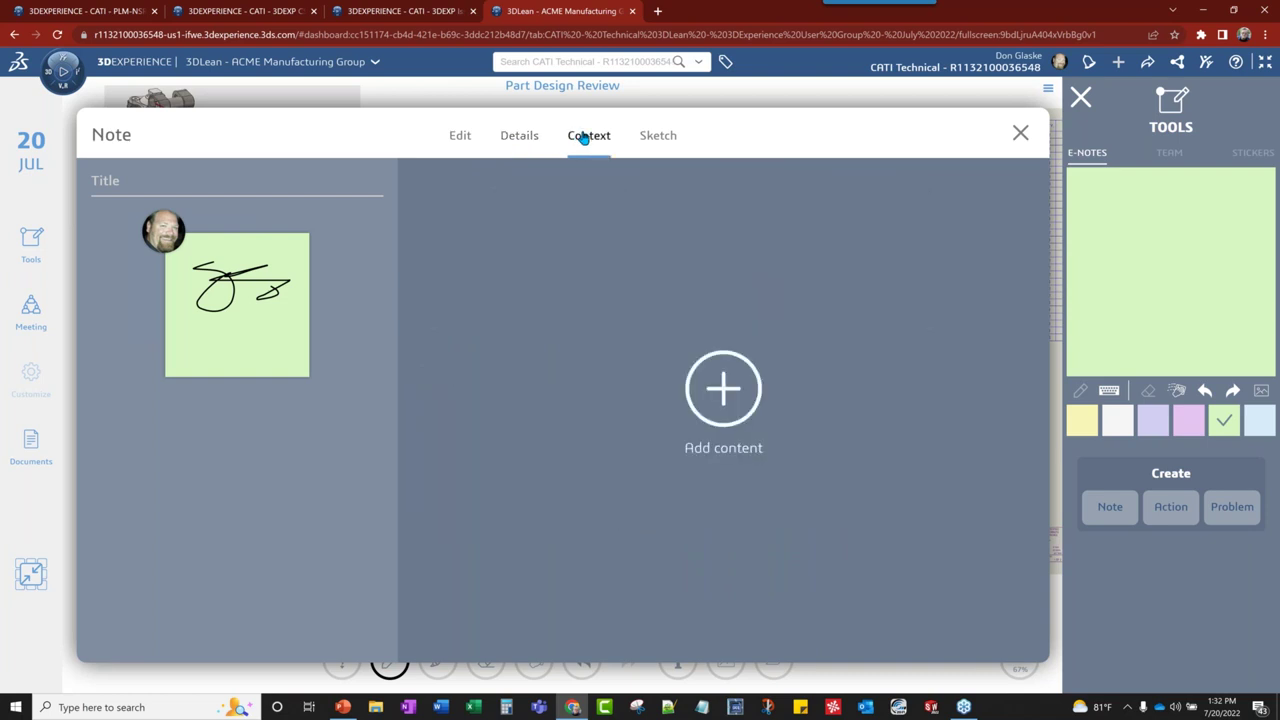
{"action": "left_click", "coordinate": [658, 137]}
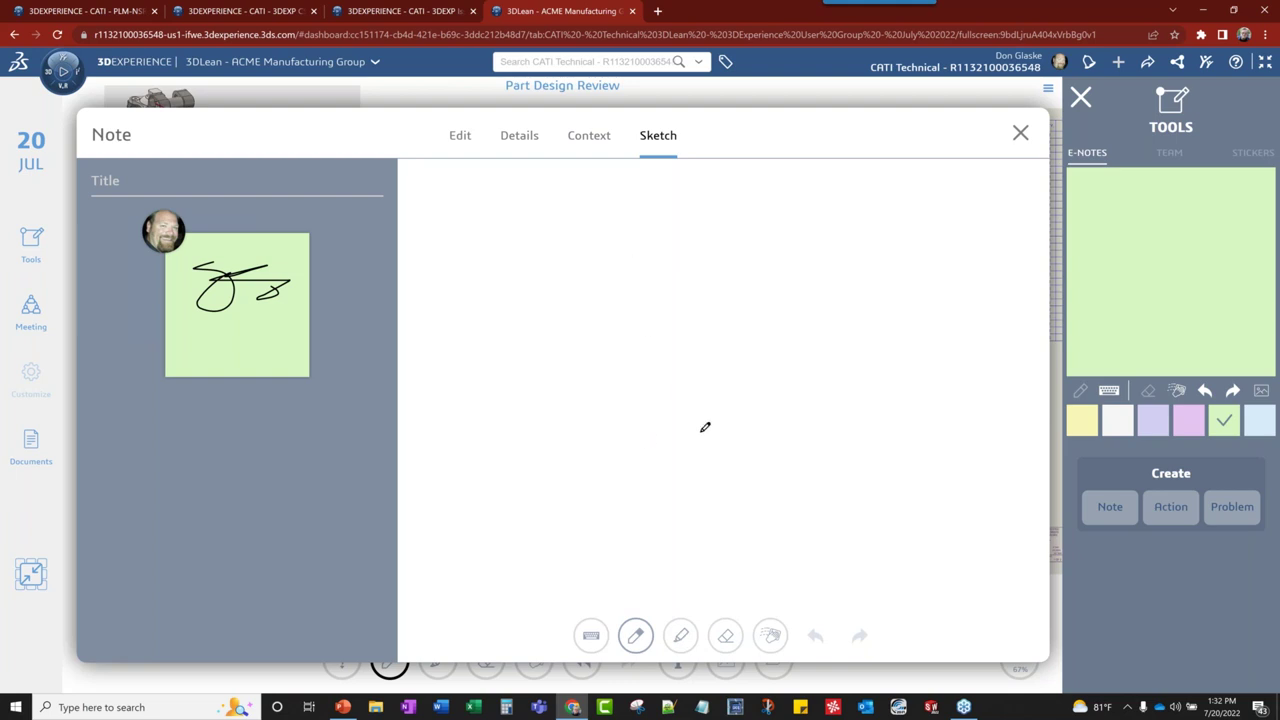
{"action": "left_click", "coordinate": [591, 637]}
{"action": "left_click", "coordinate": [1016, 135]}
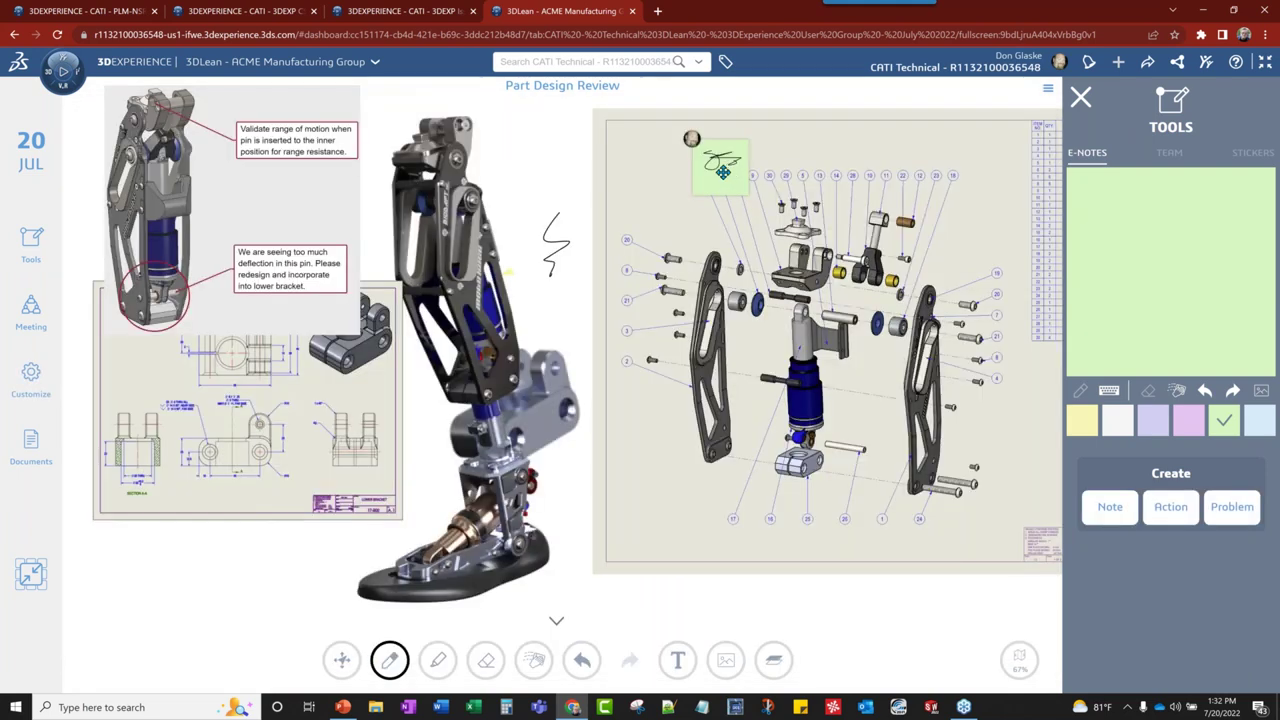
{"action": "left_click", "coordinate": [724, 172]}
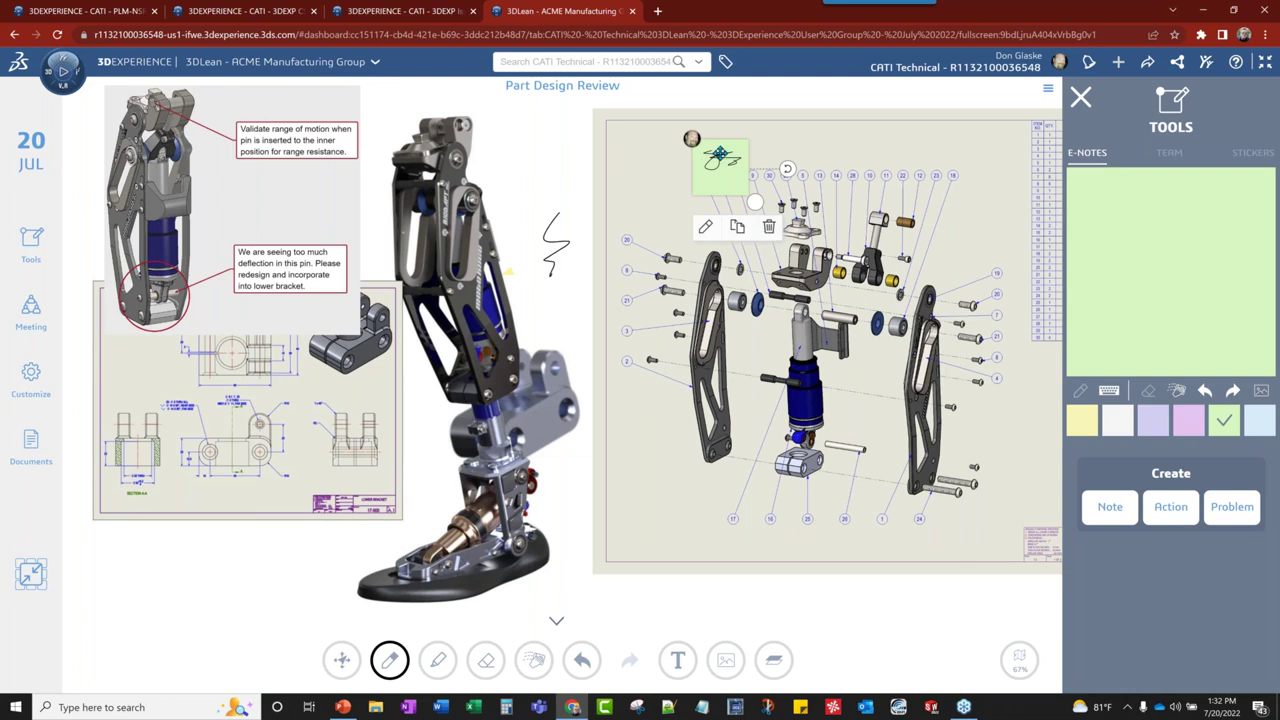
- Close the note tools, switch Part Design Review to its background layer, select the exploded-view drawing, and return to the sketch layer
{"action": "left_click", "coordinate": [775, 664]}
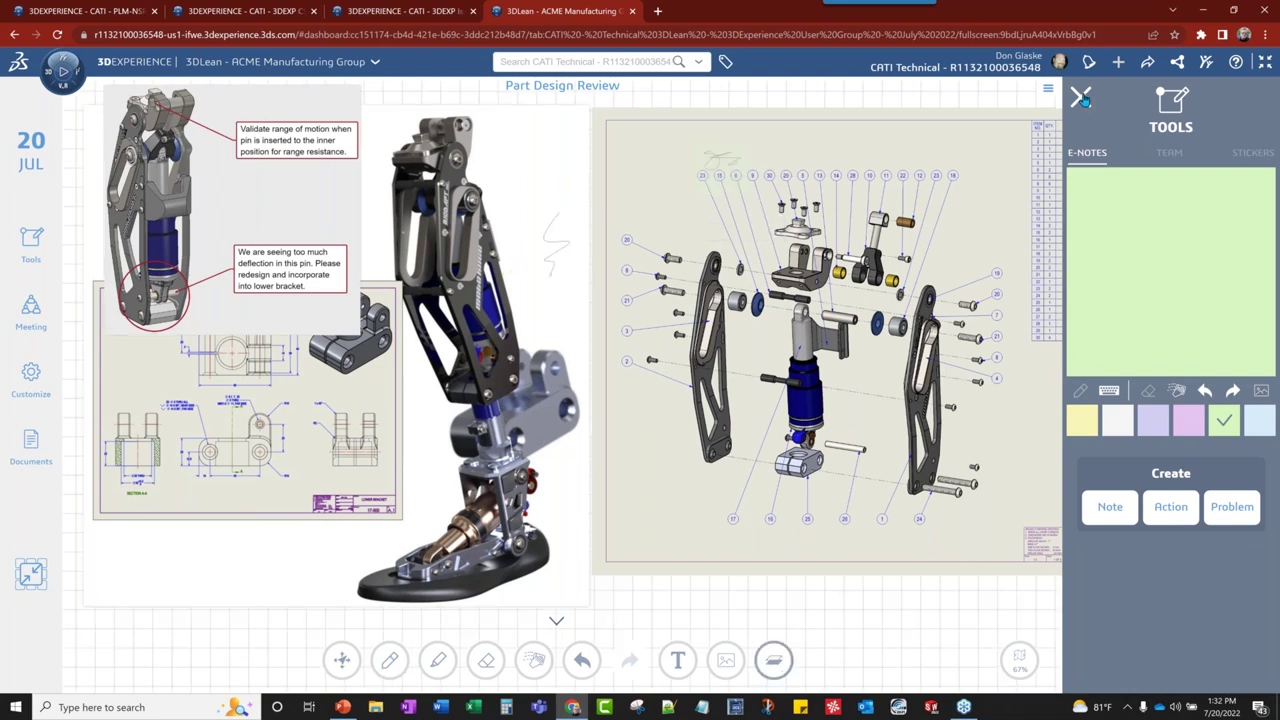
{"action": "left_click", "coordinate": [1081, 97]}
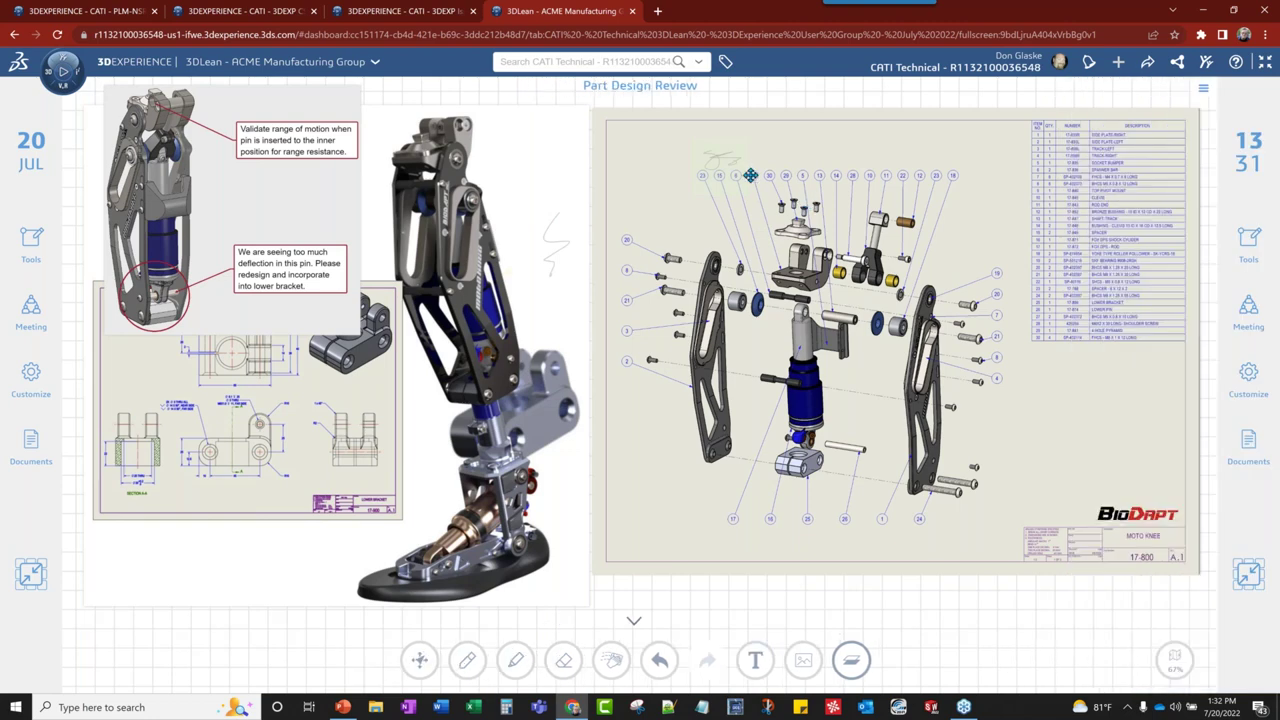
{"action": "left_click", "coordinate": [735, 158]}
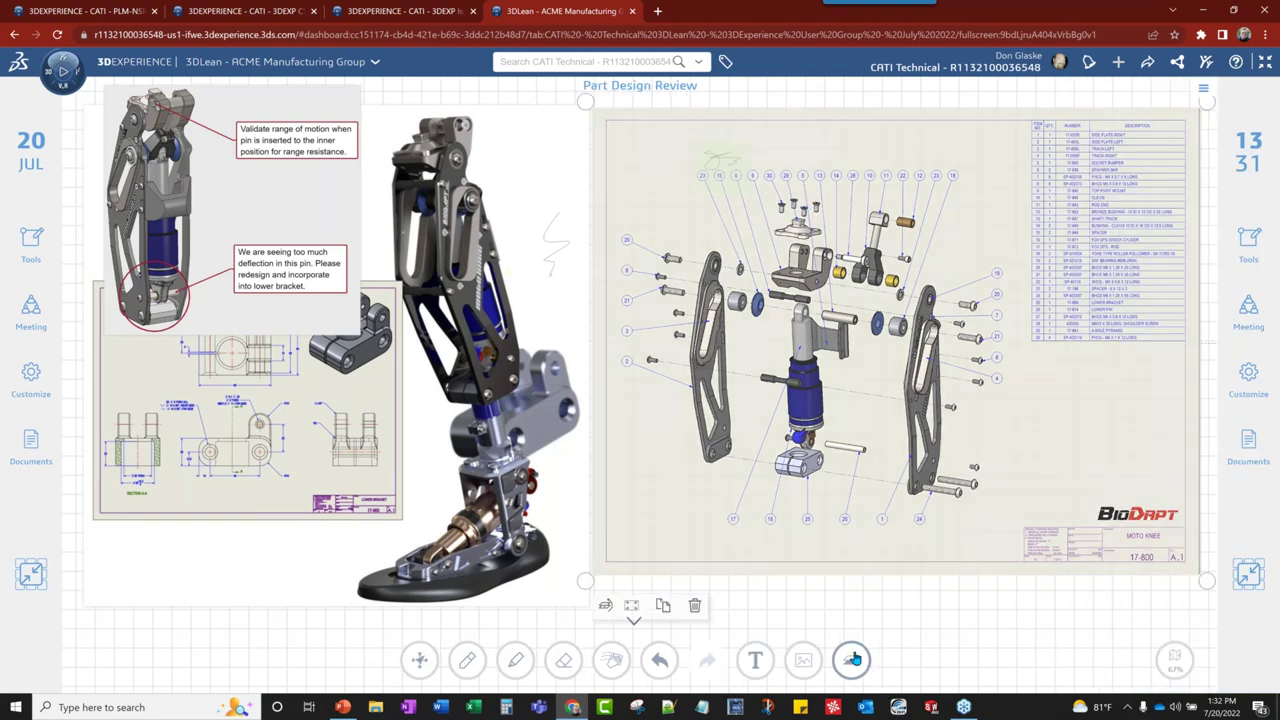
{"action": "left_click", "coordinate": [853, 659]}
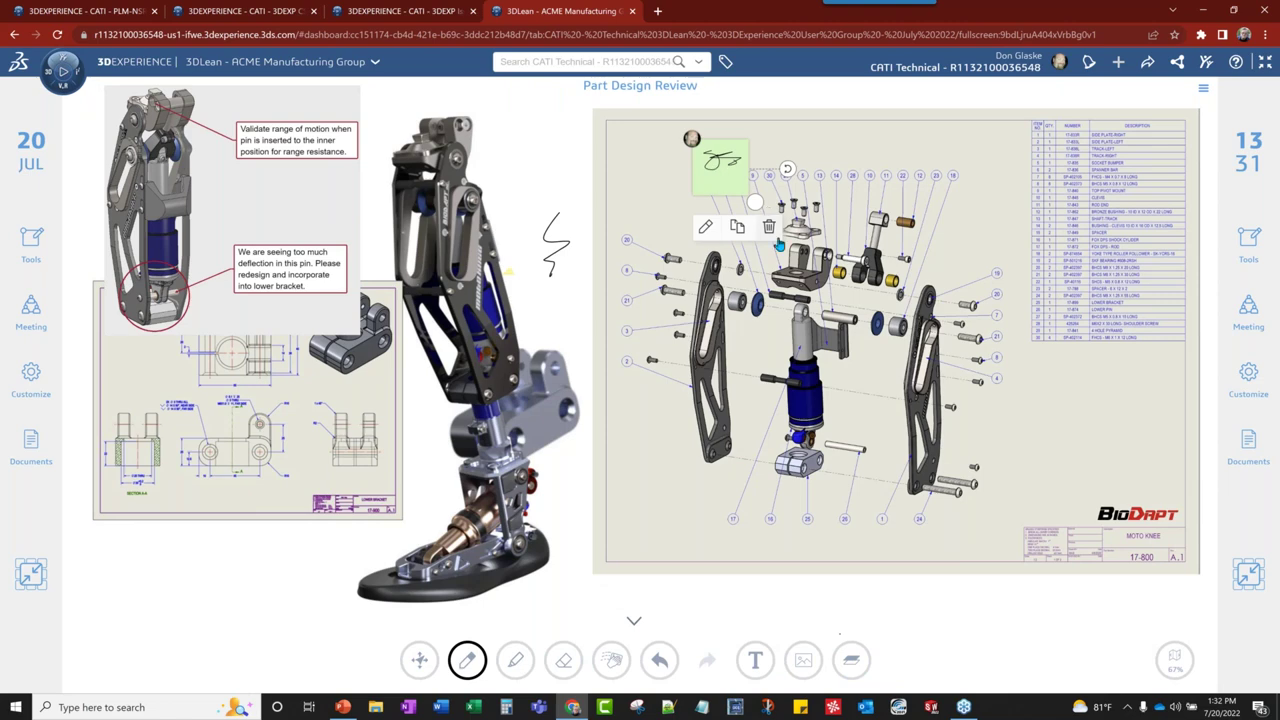
- Leave the Part Design Review, return to the 3DLean Dashboard, and add a dashboard tab named NEW 3DLEAN
{"action": "left_click", "coordinate": [1248, 575]}
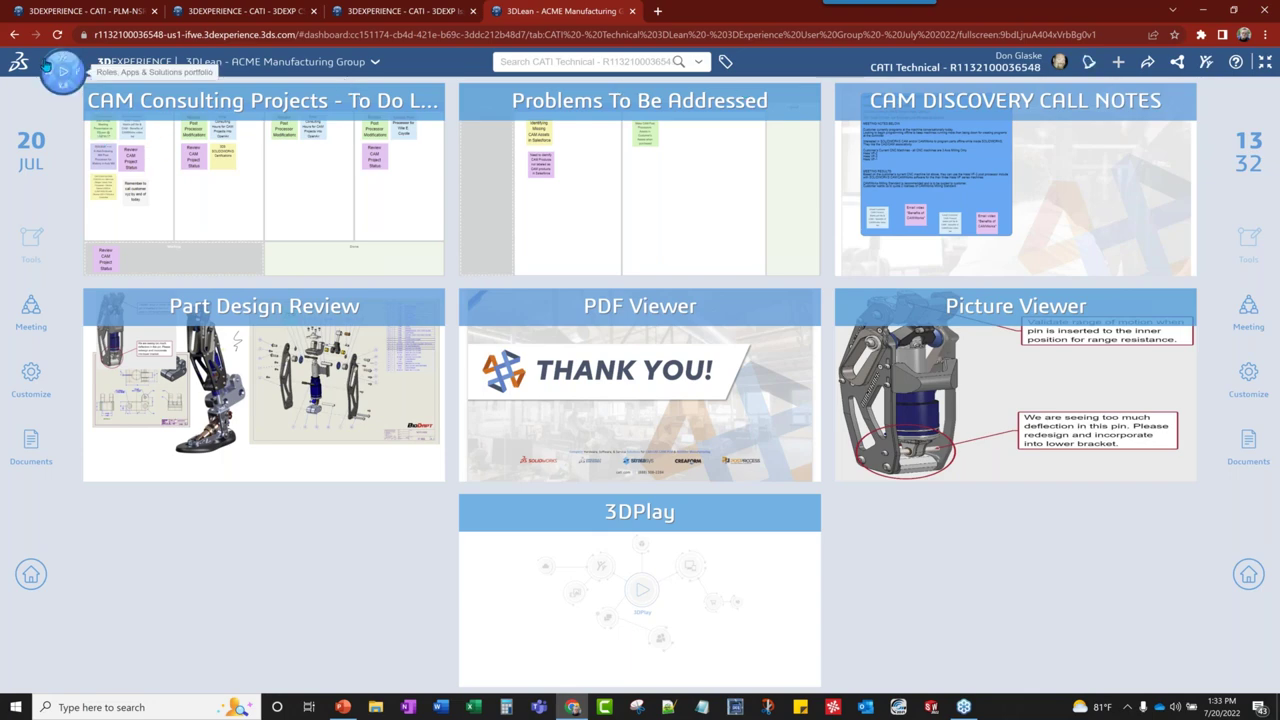
{"action": "left_click", "coordinate": [52, 67]}
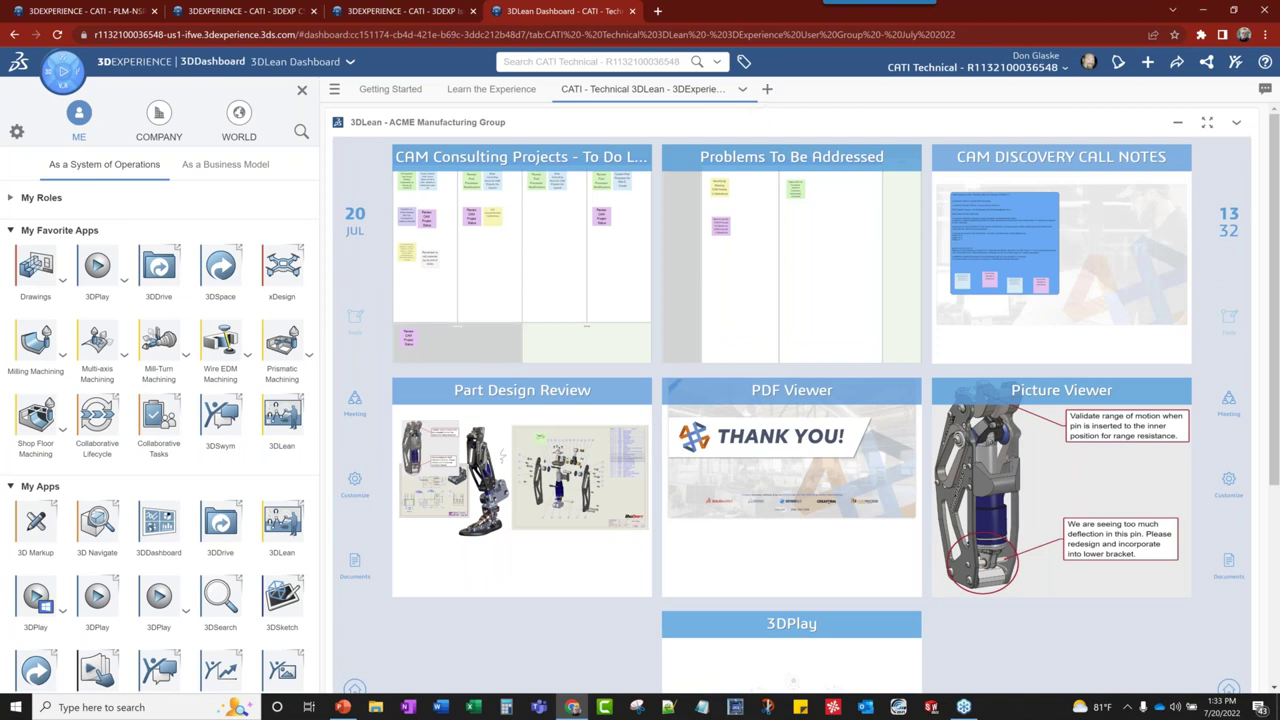
{"action": "left_click", "coordinate": [767, 91]}
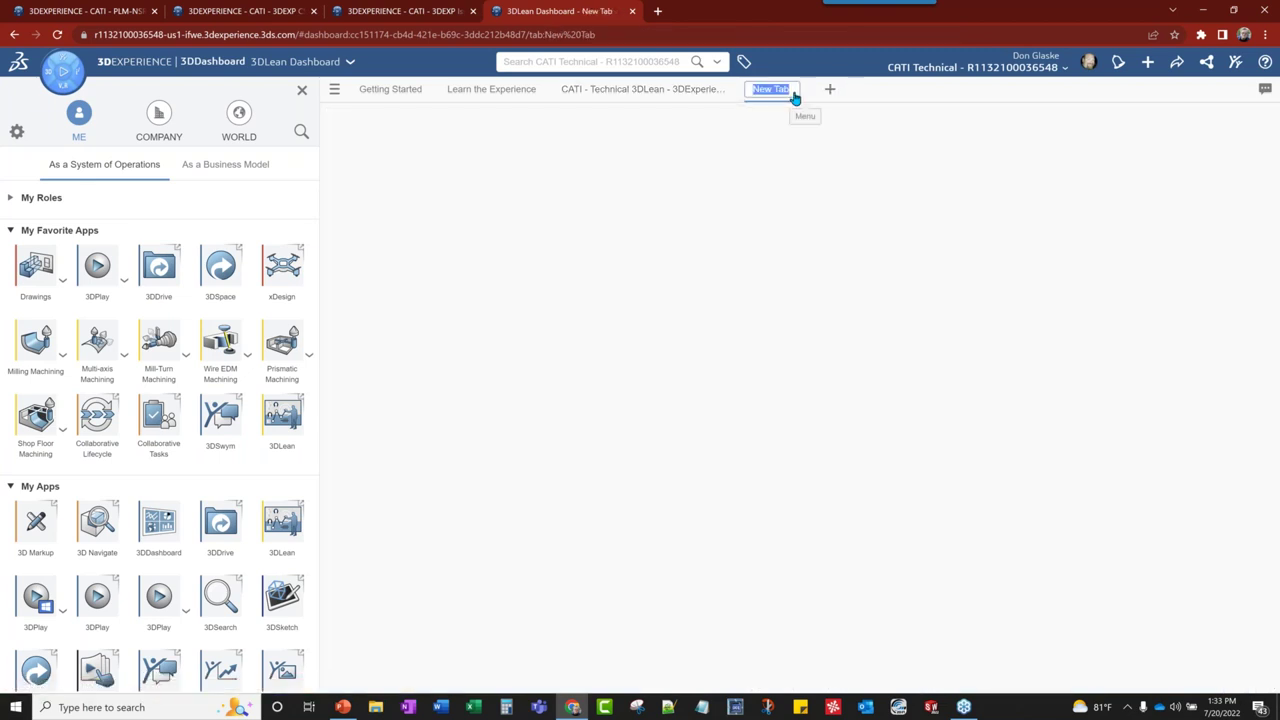
{"action": "type", "text": "n"}
{"action": "key", "text": "BackSpace"}
{"action": "key", "text": "BackSpace"}
{"action": "type", "text": "NEW 3DLEAN"}
{"action": "key", "text": "Return"}
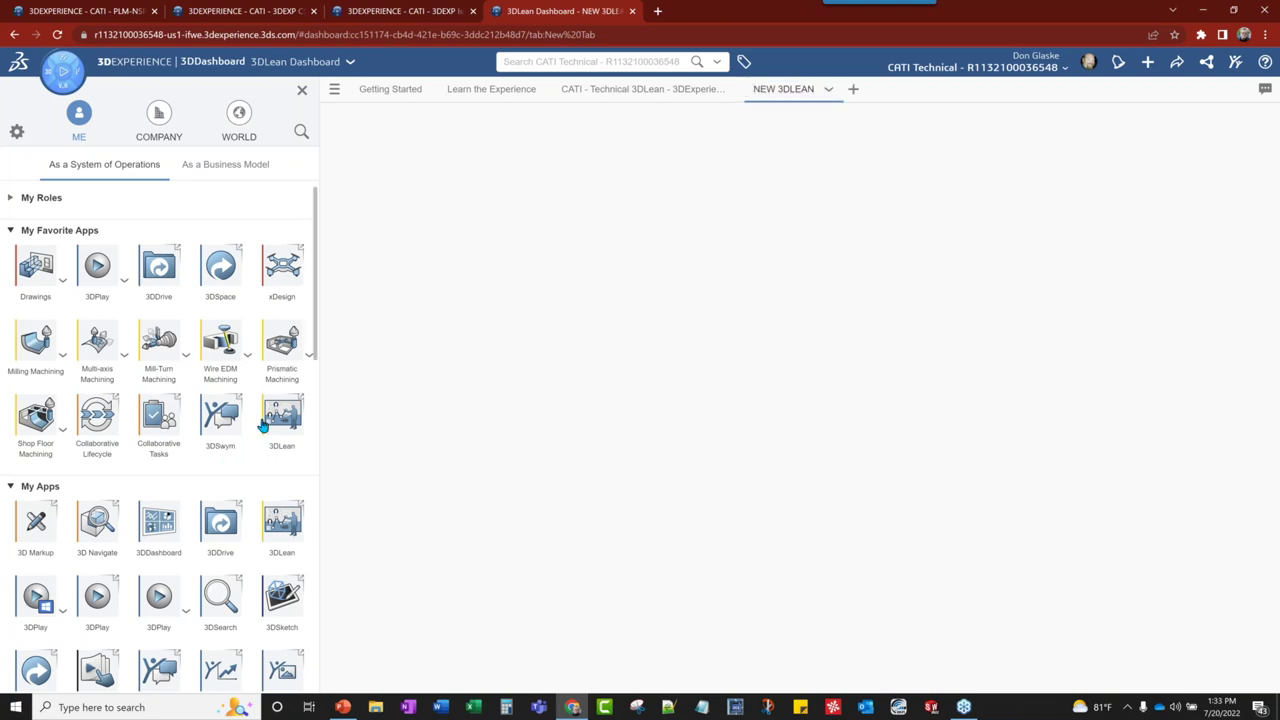
- Add the 3DLean app to the NEW 3DLEAN tab and maximize it
{"action": "left_click_drag", "start_coordinate": [284, 418], "coordinate": [426, 288]}
{"action": "left_click_drag", "start_coordinate": [634, 177], "coordinate": [1200, 190]}
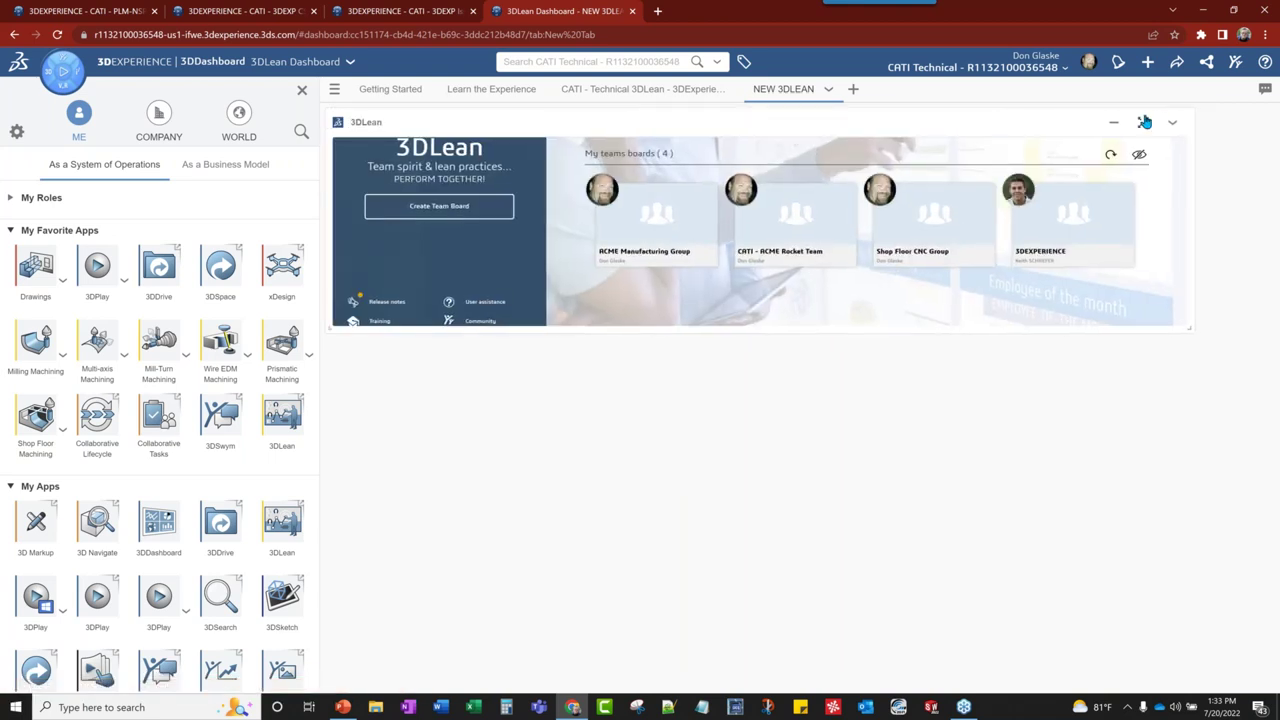
{"action": "left_click", "coordinate": [1145, 122]}
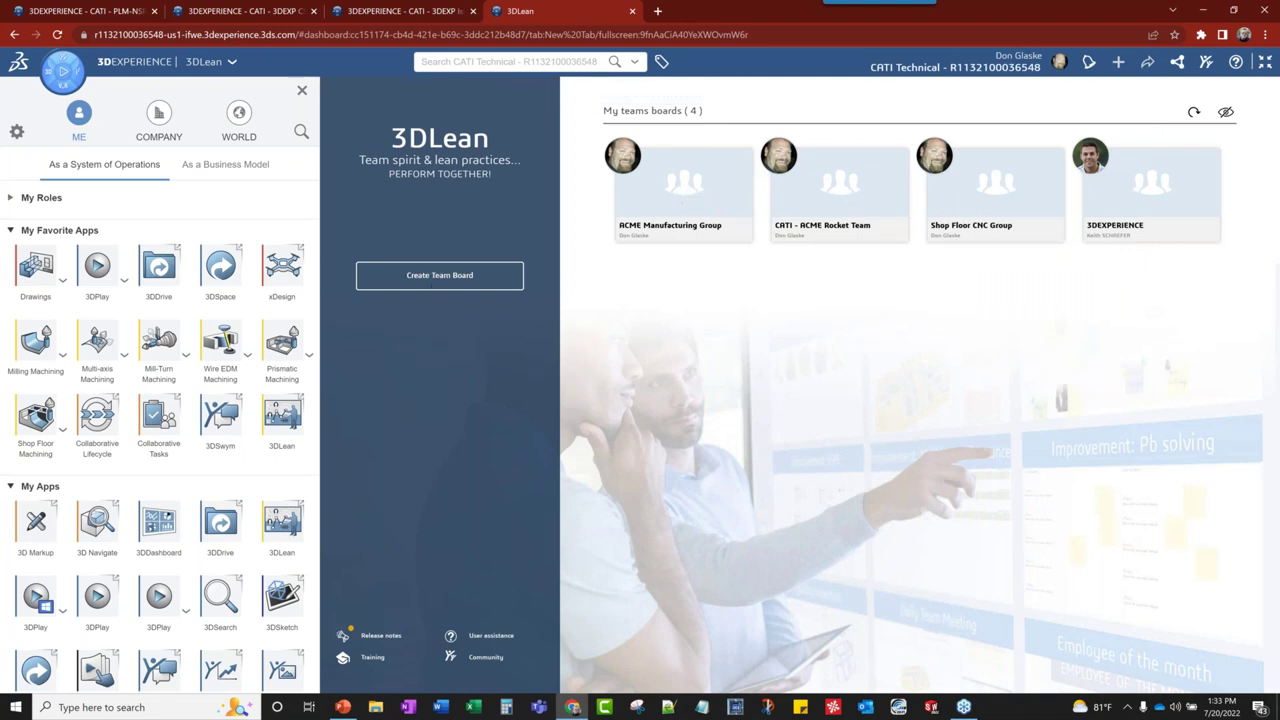
- Cancel the creation of a new team board and open the existing CATI - ACME Rocket Team board for customizing
{"action": "left_click", "coordinate": [431, 280]}
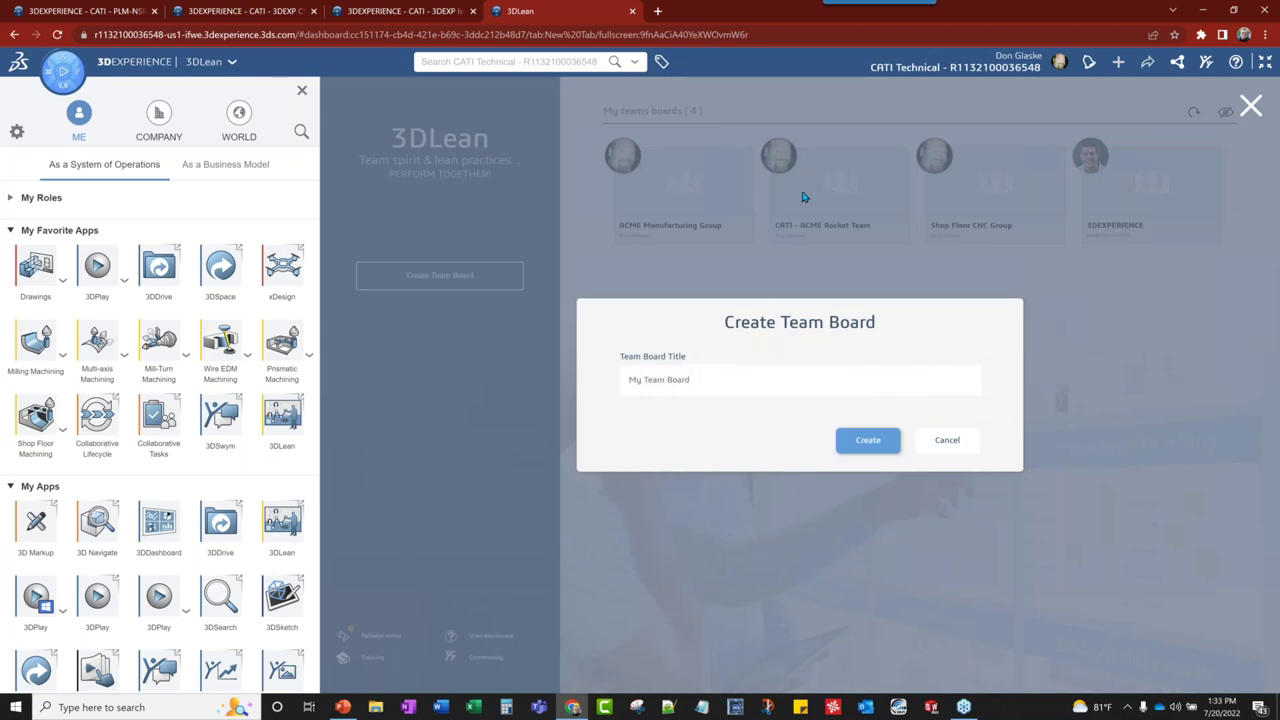
{"action": "left_click", "coordinate": [947, 442]}
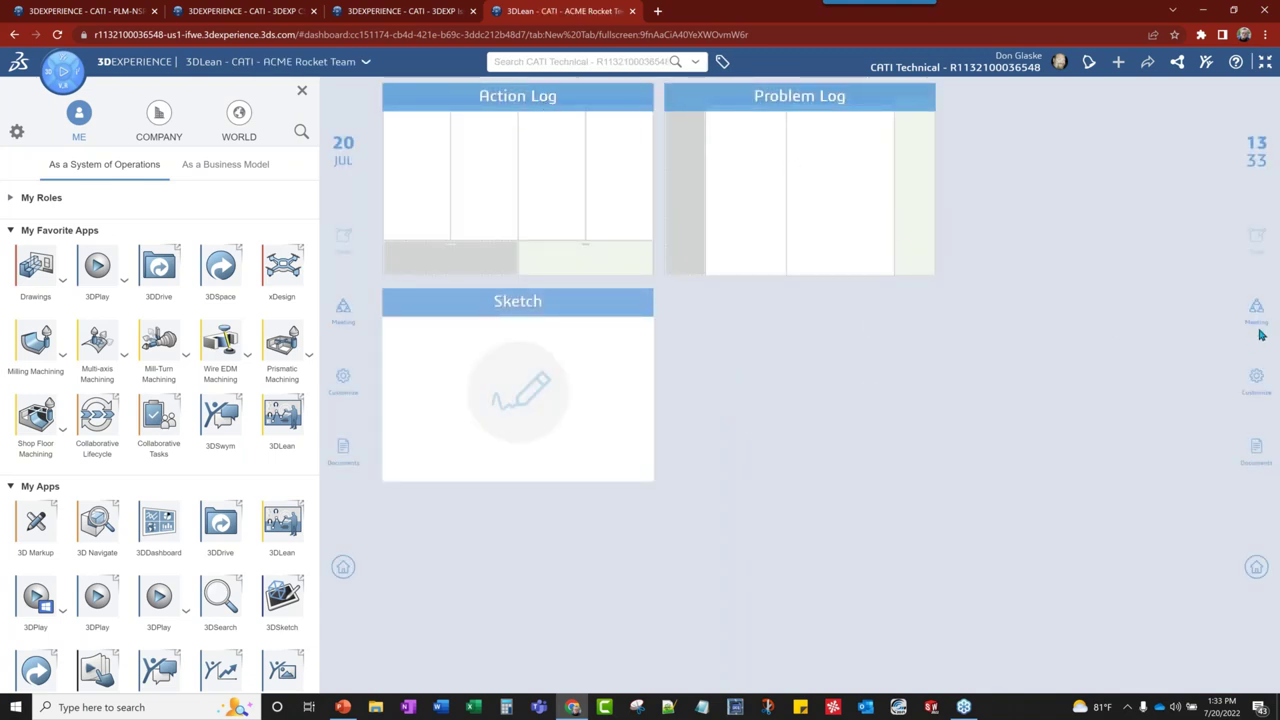
{"action": "left_click", "coordinate": [1257, 379]}
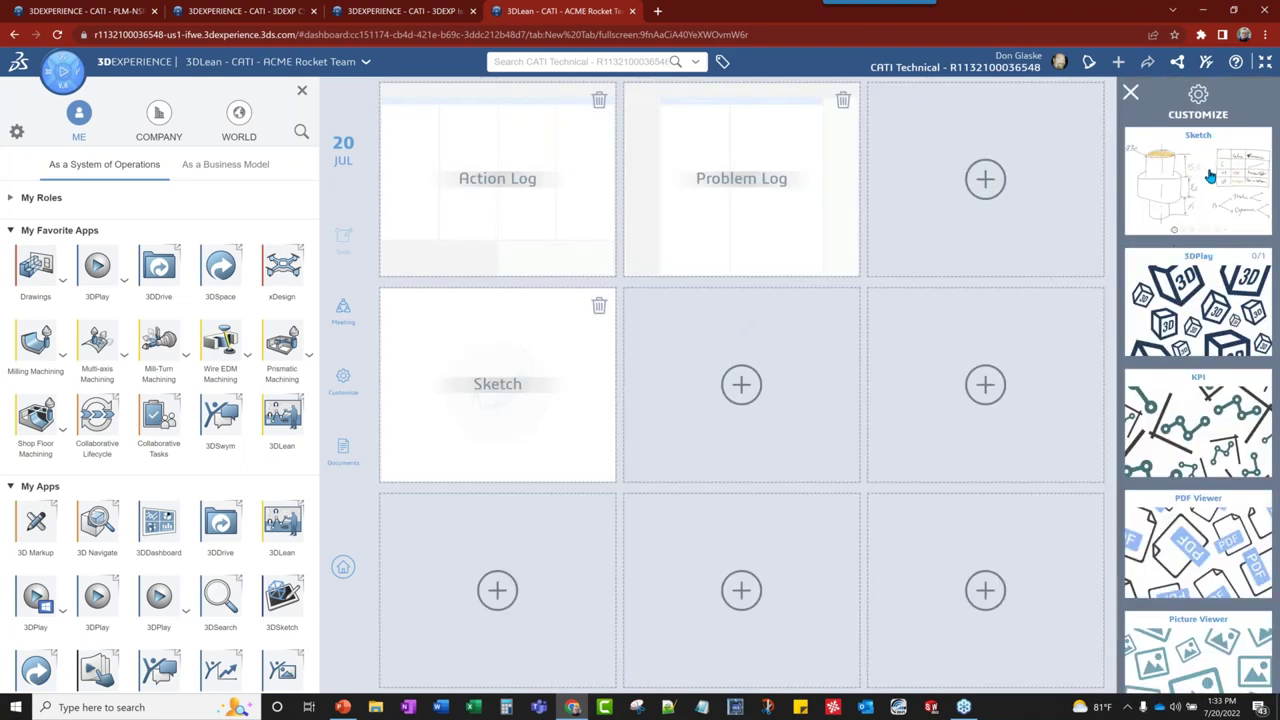
- Move the Sketch widget to the right cell of the middle row and add a Board widget in that row's left cell
{"action": "mouse_move", "coordinate": [541, 345]}
{"action": "left_mouse_down"}
{"action": "mouse_move", "coordinate": [694, 374]}
{"action": "mouse_move", "coordinate": [1054, 360]}
{"action": "mouse_move", "coordinate": [1040, 362]}
{"action": "left_mouse_up"}
{"action": "left_click", "coordinate": [742, 384]}
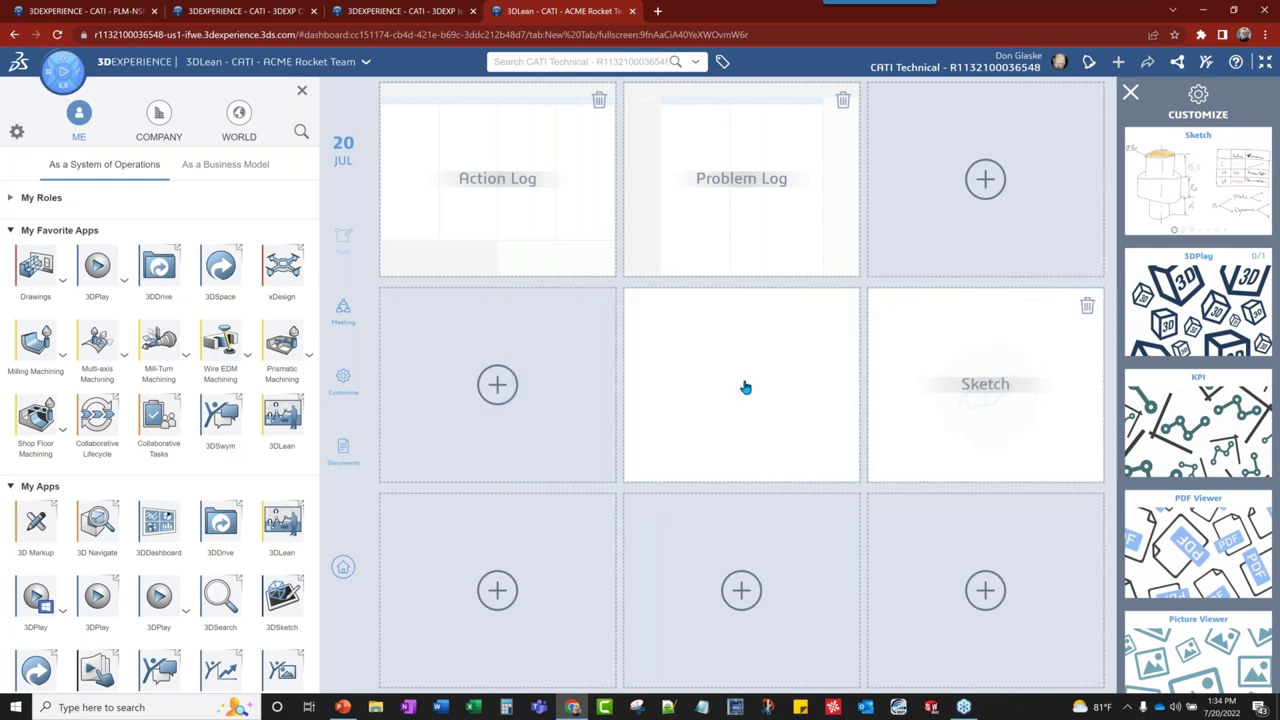
{"action": "left_click_drag", "start_coordinate": [726, 354], "coordinate": [592, 350]}
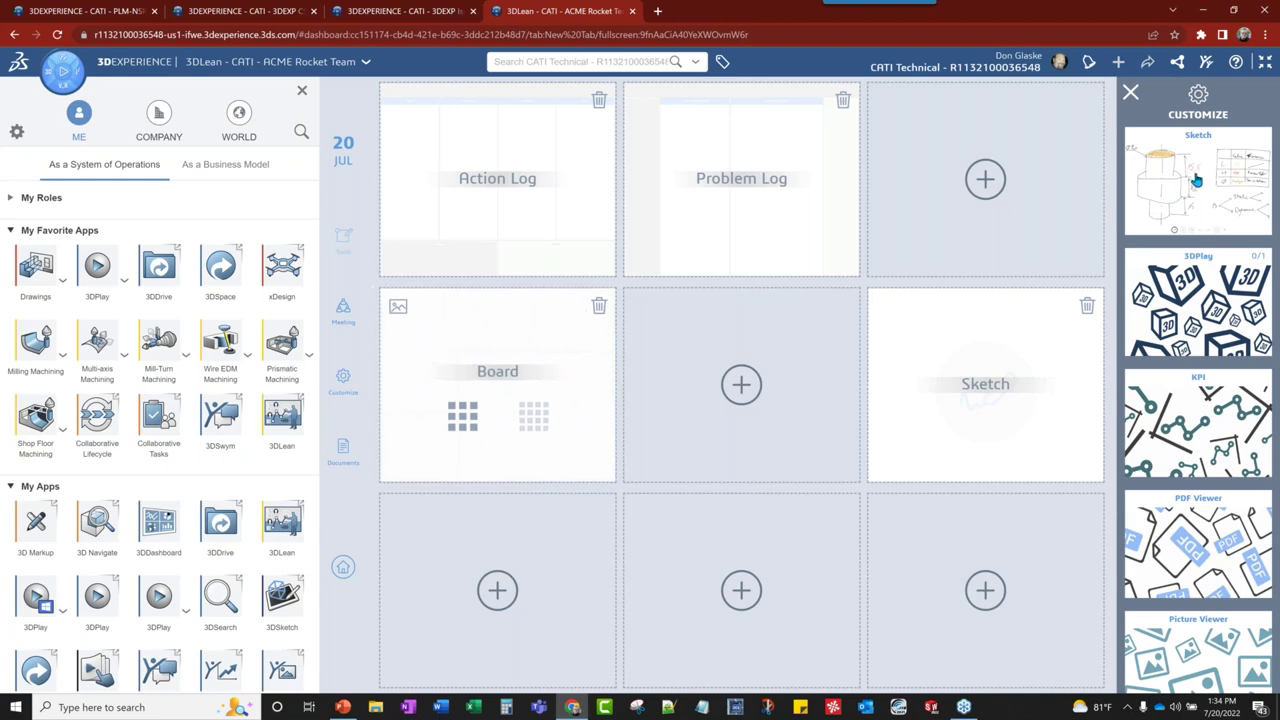
- Browse the available widgets and place a PDF Viewer in the centre cell of the team board
{"action": "scroll", "coordinate": [1178, 510], "scroll_direction": "down", "scroll_amount": 1}
{"action": "scroll", "coordinate": [1183, 505], "scroll_direction": "down", "scroll_amount": 4}
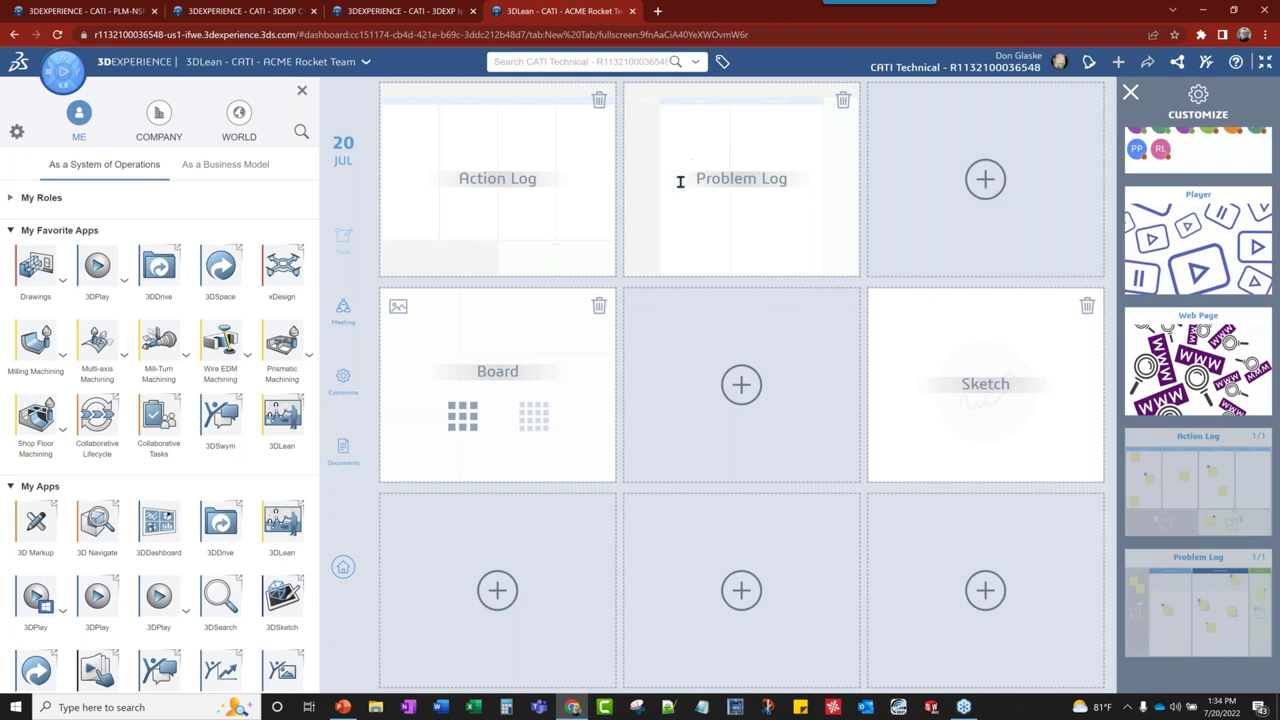
{"action": "scroll", "coordinate": [1218, 350], "scroll_direction": "up", "scroll_amount": 2}
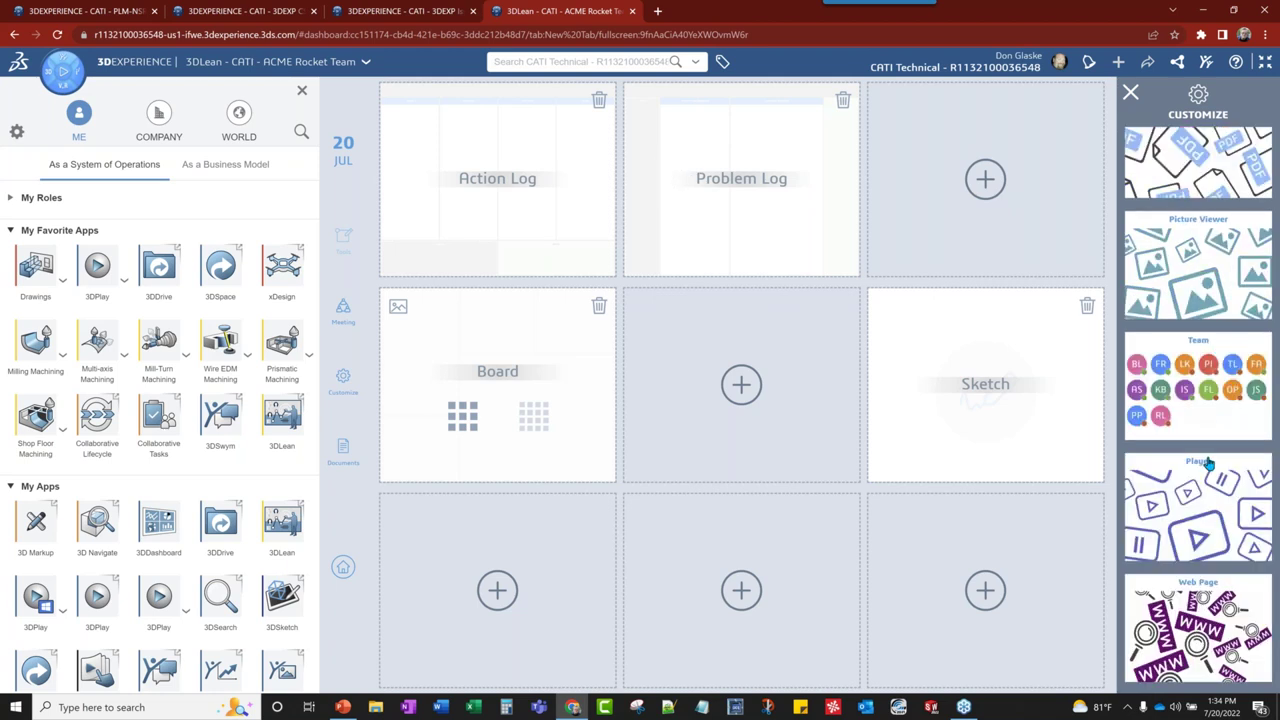
{"action": "scroll", "coordinate": [1212, 440], "scroll_direction": "up", "scroll_amount": 1}
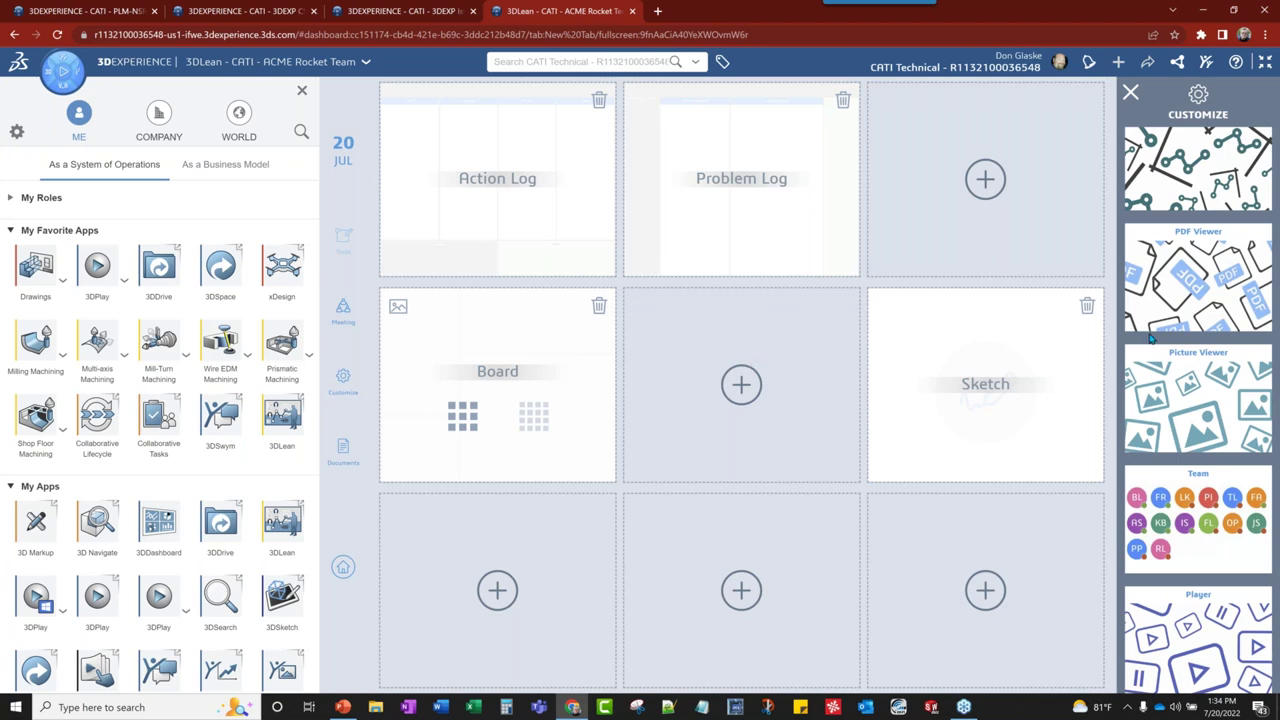
{"action": "mouse_move", "coordinate": [1217, 277]}
{"action": "left_mouse_down"}
{"action": "mouse_move", "coordinate": [770, 352]}
{"action": "mouse_move", "coordinate": [776, 430]}
{"action": "left_mouse_up"}
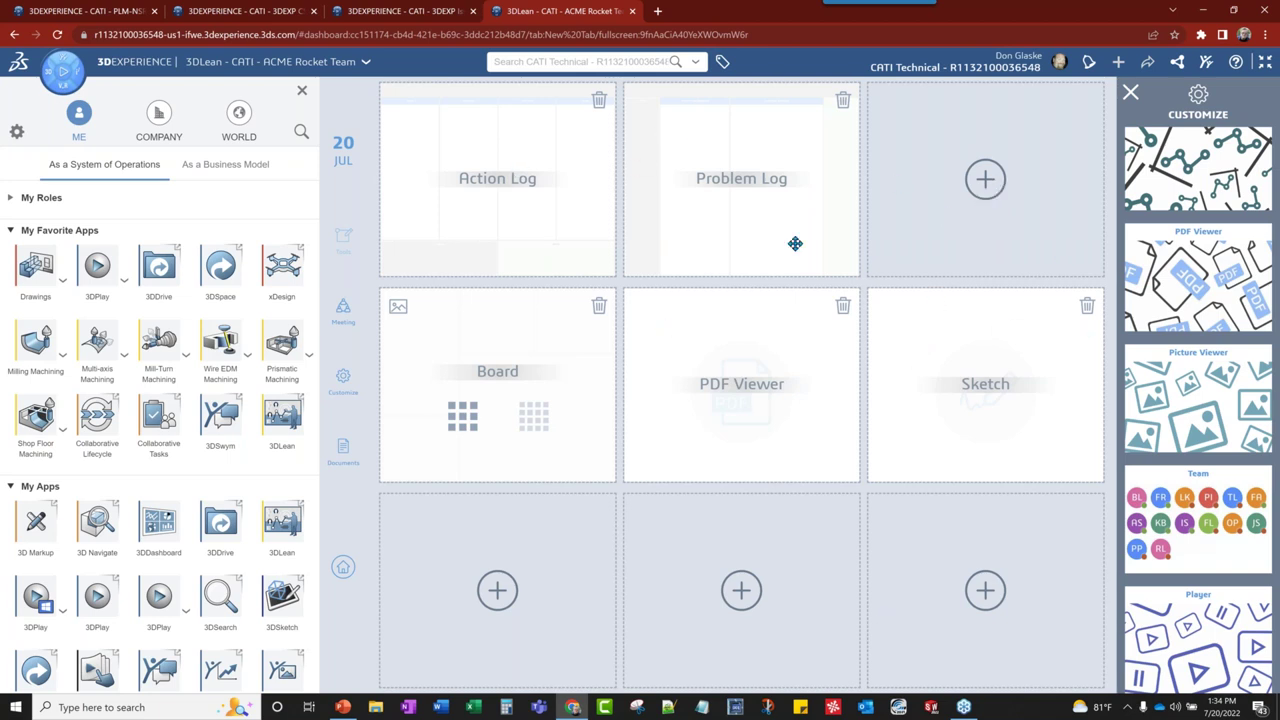
- Delete the Board, PDF Viewer, Sketch and Problem Log widgets from the team board and finish customizing the layout
{"action": "left_click", "coordinate": [599, 306]}
{"action": "left_click", "coordinate": [843, 306]}
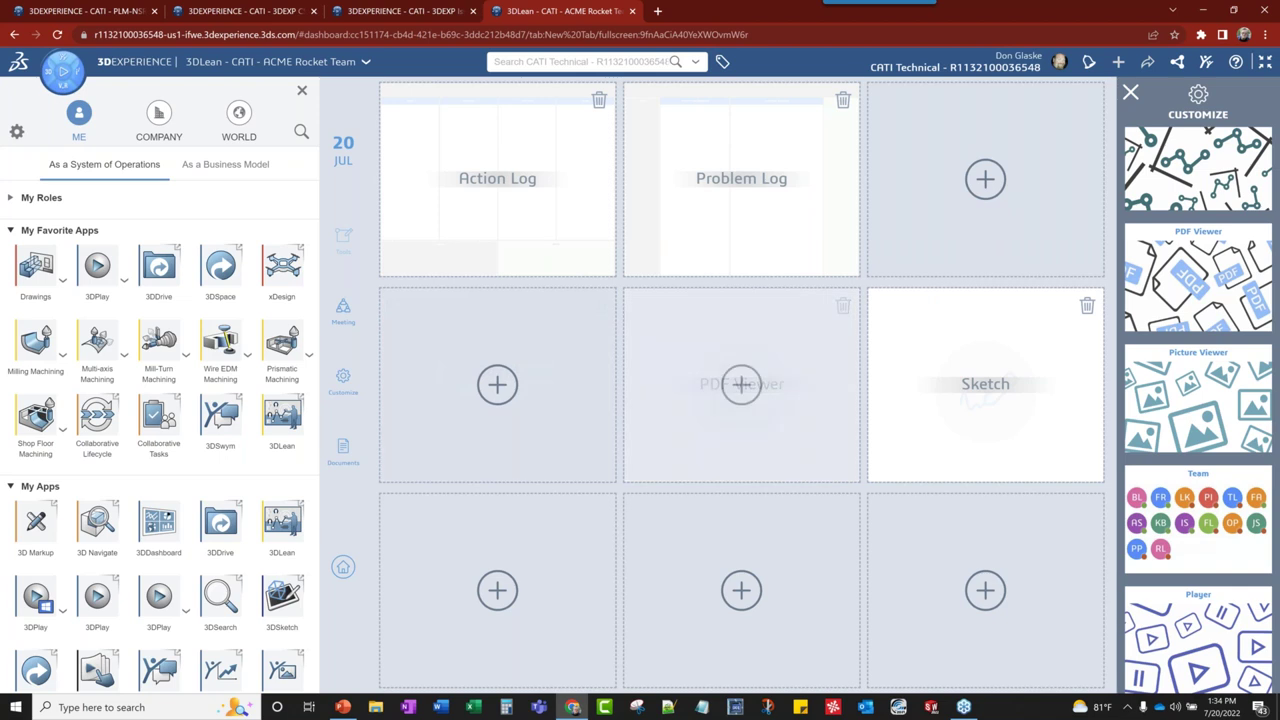
{"action": "left_click", "coordinate": [1087, 306]}
{"action": "left_click", "coordinate": [843, 100]}
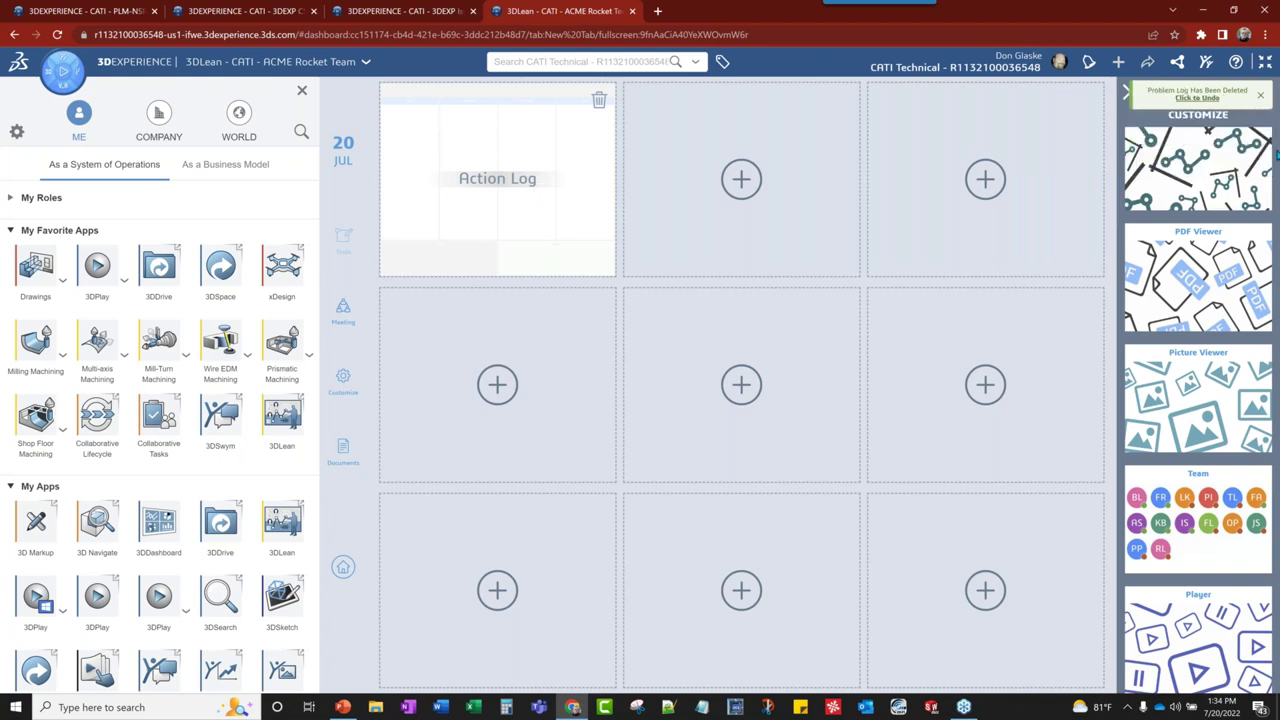
{"action": "left_click", "coordinate": [1132, 95]}
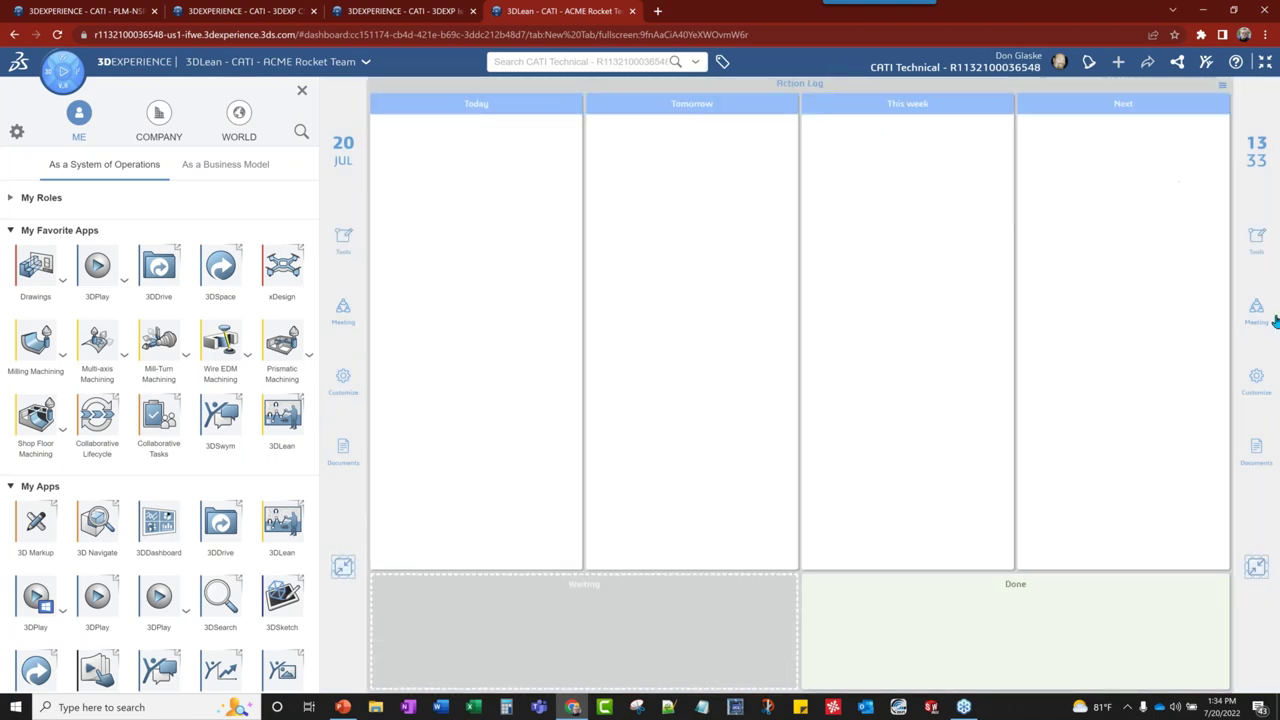
- Rename the Action Log widget as To Do List
{"action": "left_click", "coordinate": [1256, 377]}
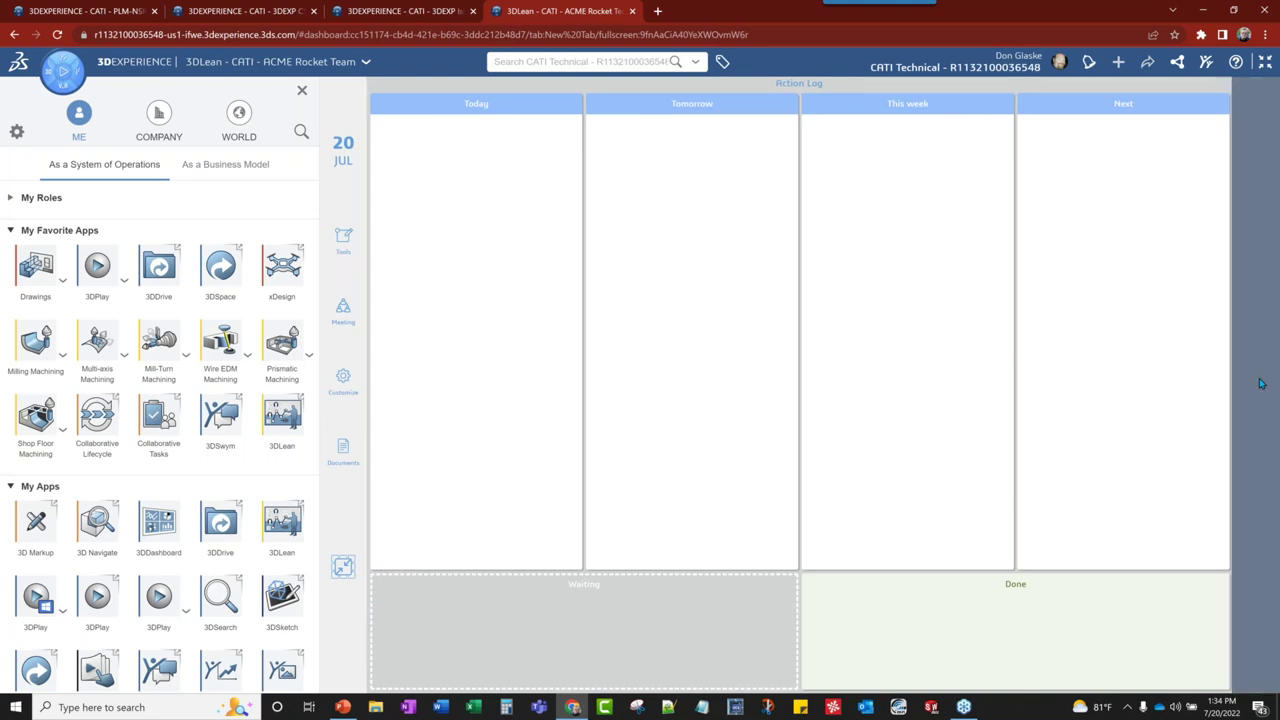
{"action": "left_click", "coordinate": [580, 117]}
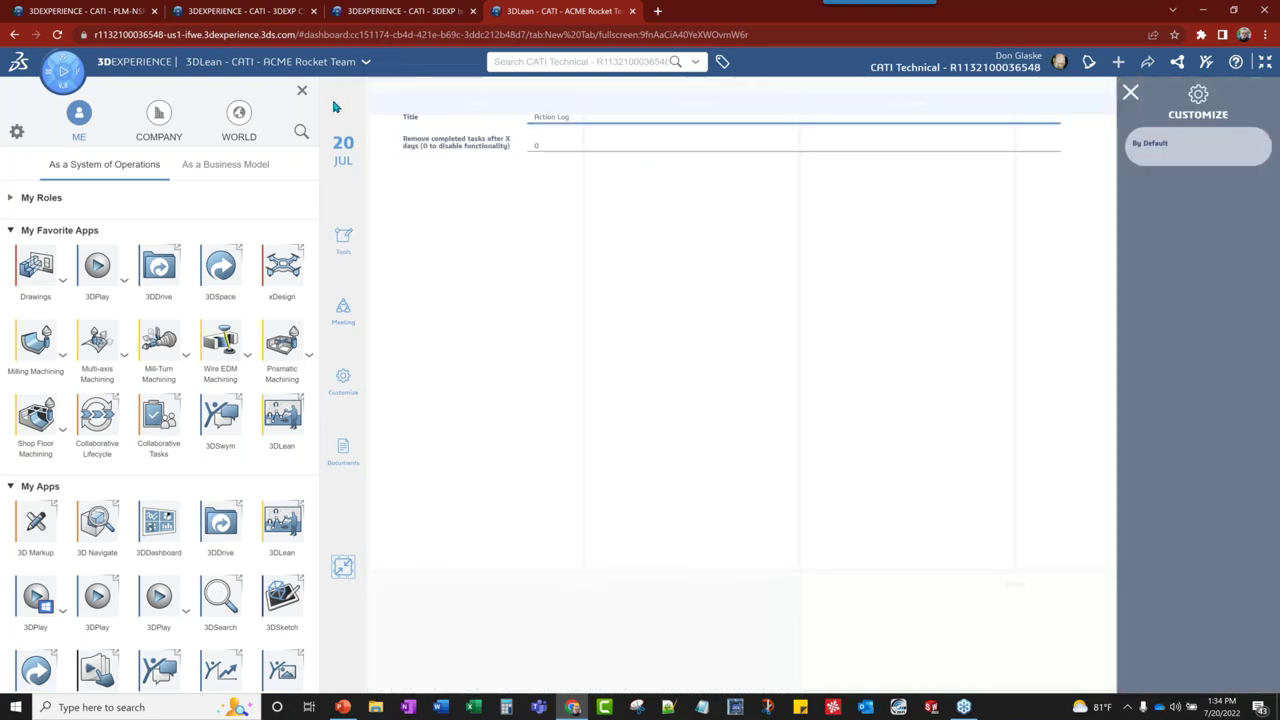
{"action": "key", "text": "ctrl+a"}
{"action": "key", "text": "BackSpace"}
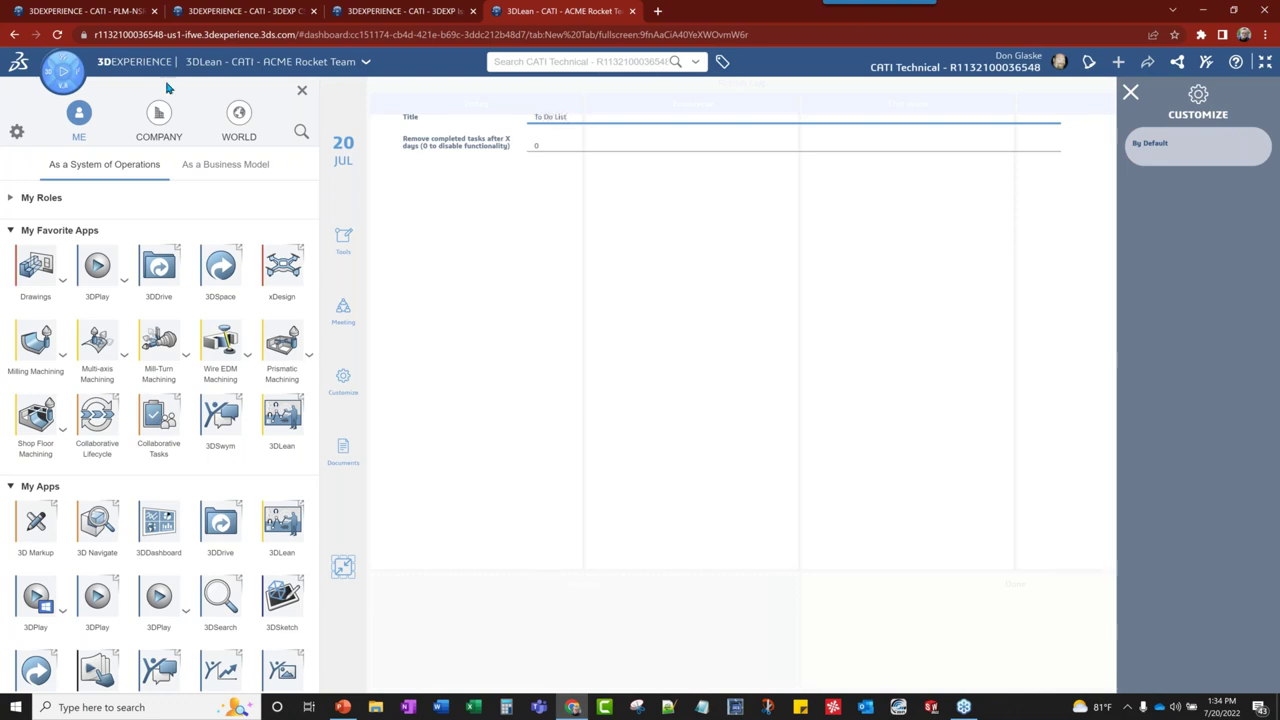
{"action": "left_click", "coordinate": [1131, 93]}
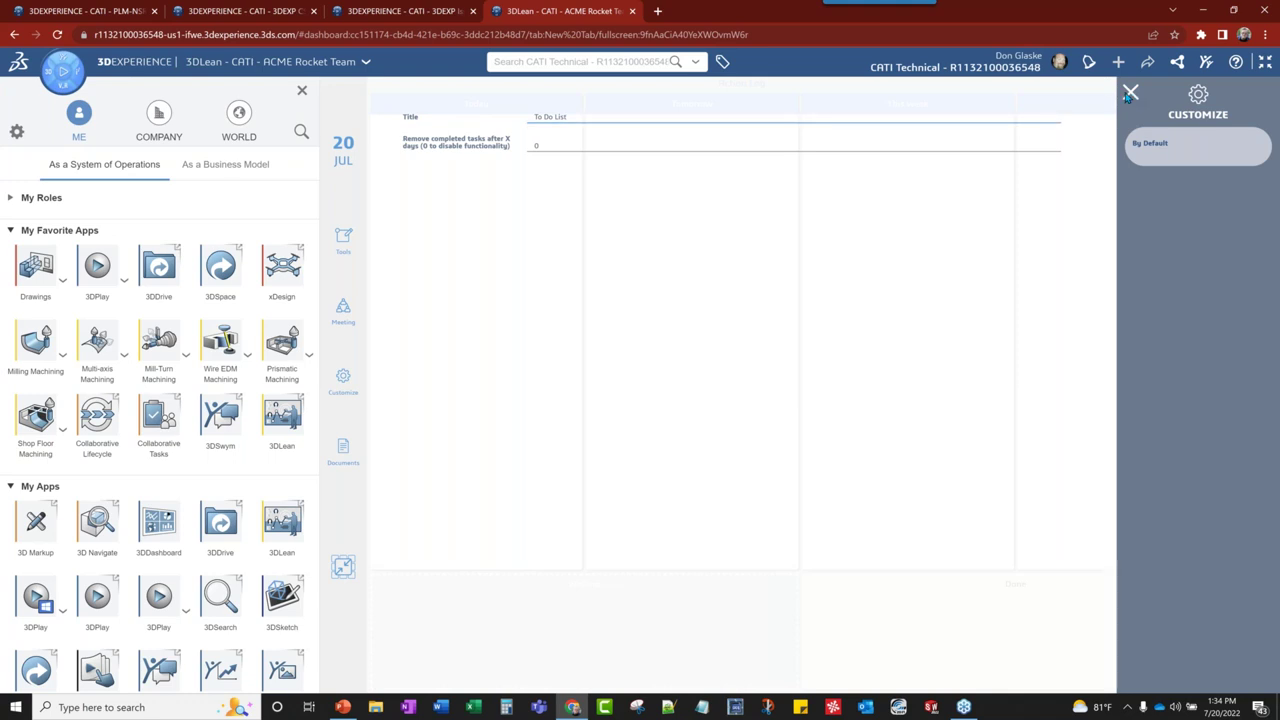
{"action": "left_click", "coordinate": [523, 106]}
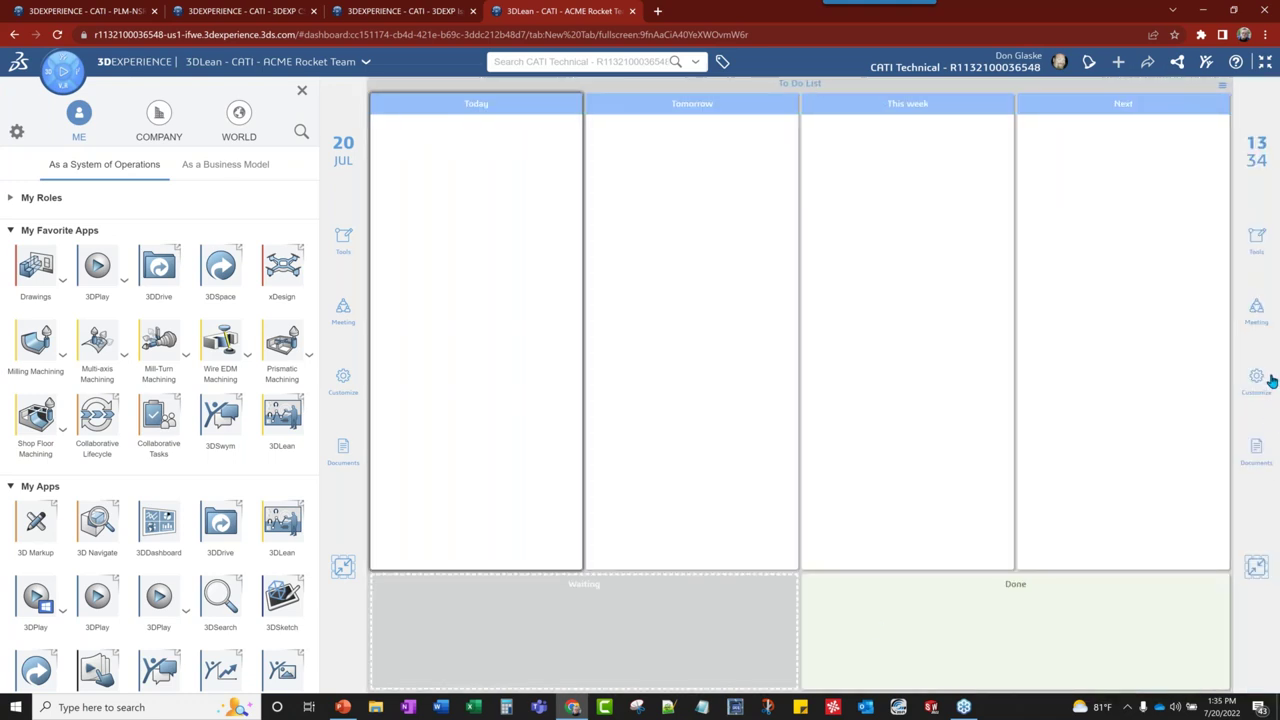
- Show the note tools for creating an action on the To Do List, and close them
{"action": "left_click", "coordinate": [1259, 248]}
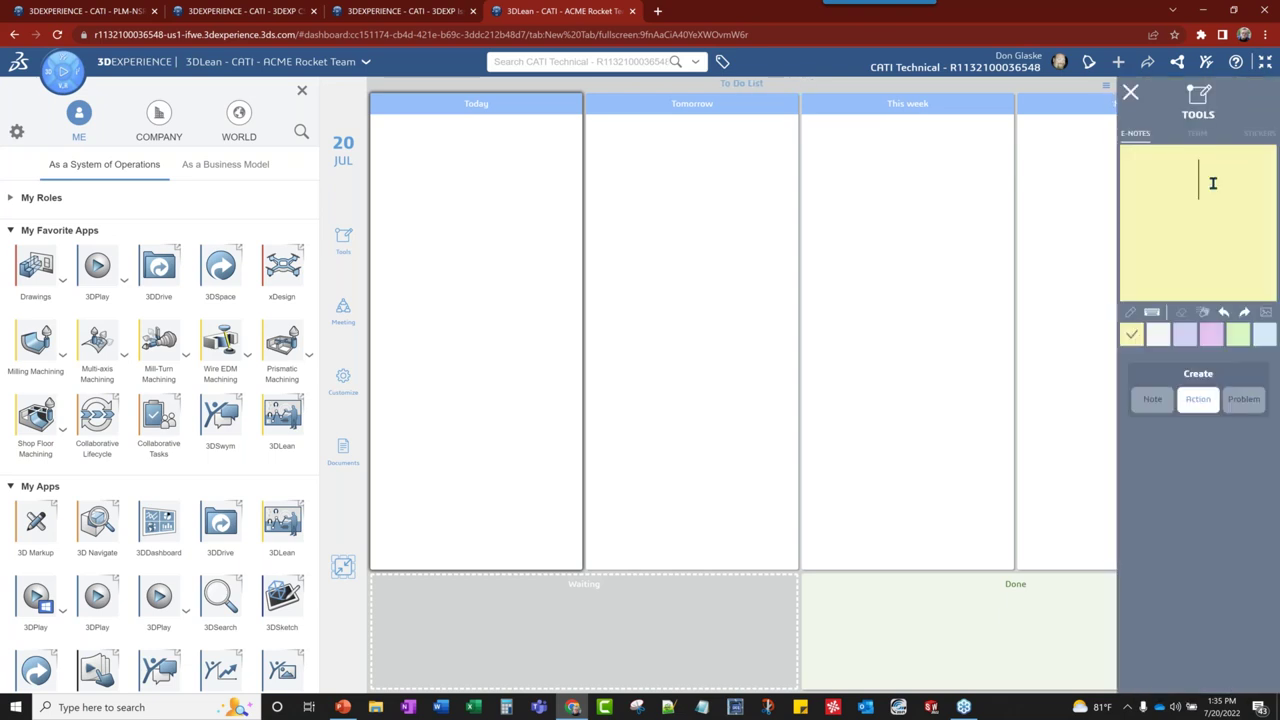
{"action": "left_click", "coordinate": [1199, 402]}
{"action": "left_click", "coordinate": [382, 392]}
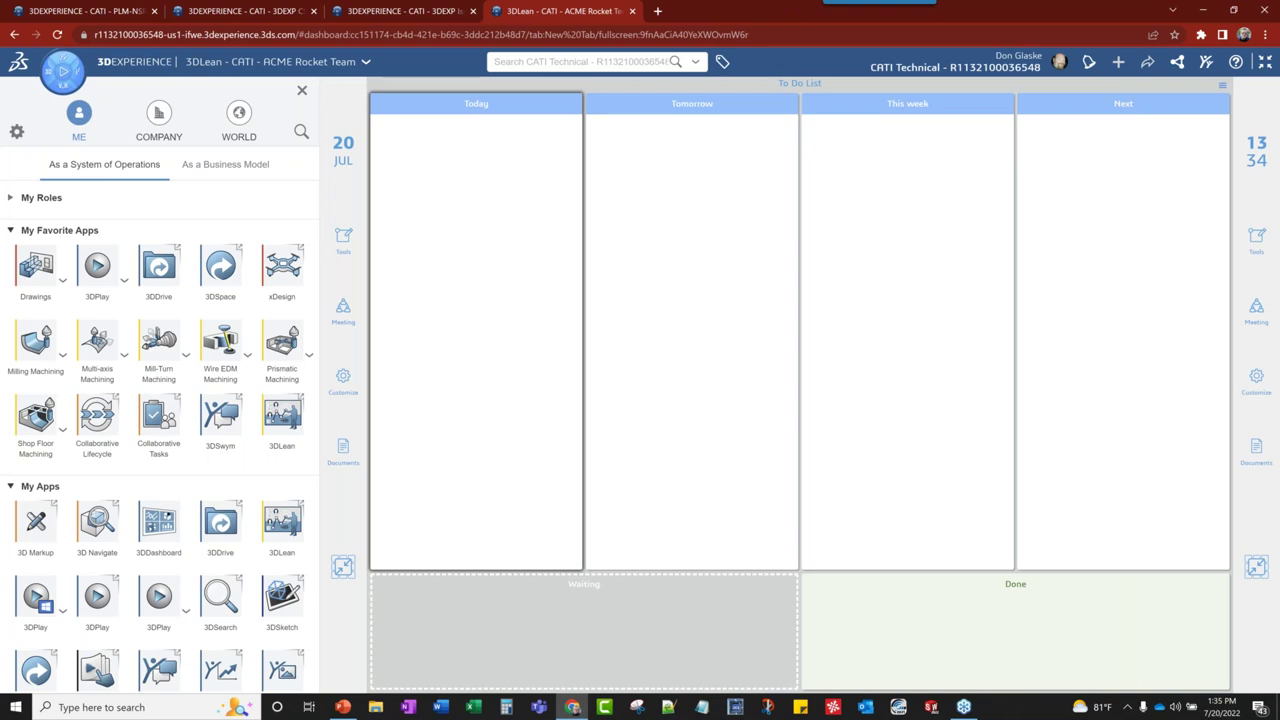
- Hide the apps list so the To Do List fills the window
{"action": "key", "text": "alt+Tab"}
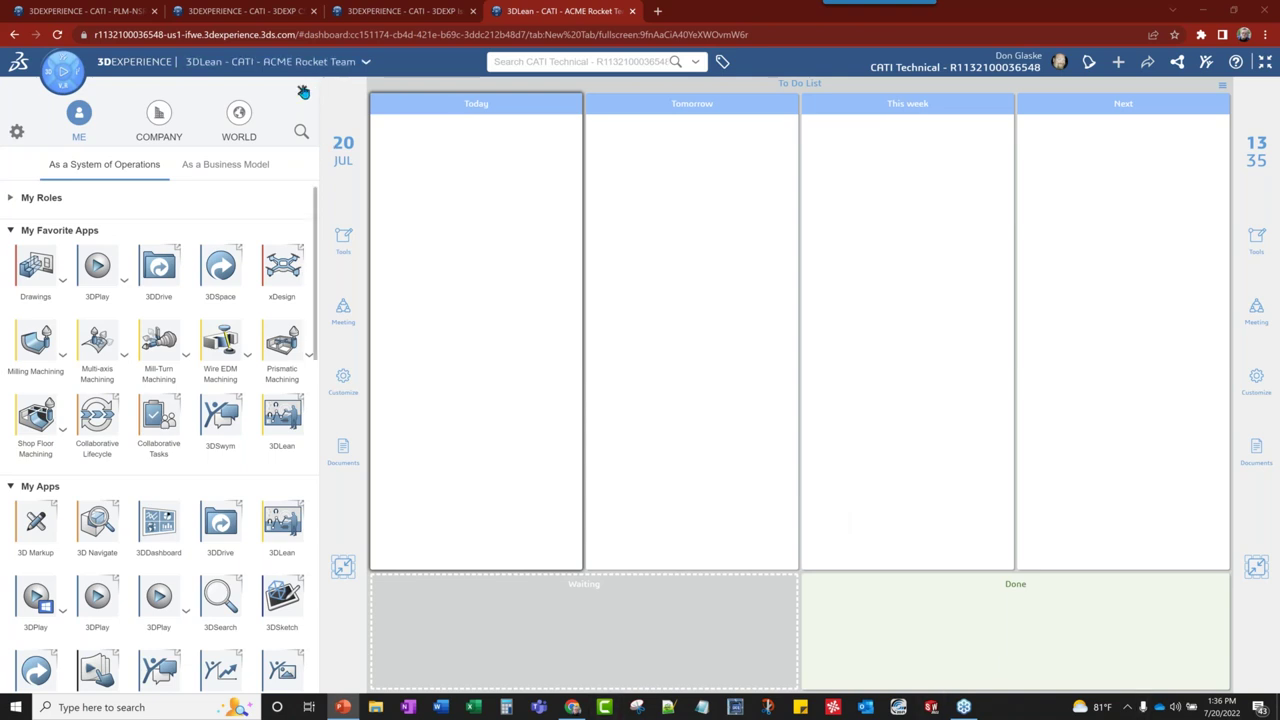
{"action": "left_click", "coordinate": [303, 92]}
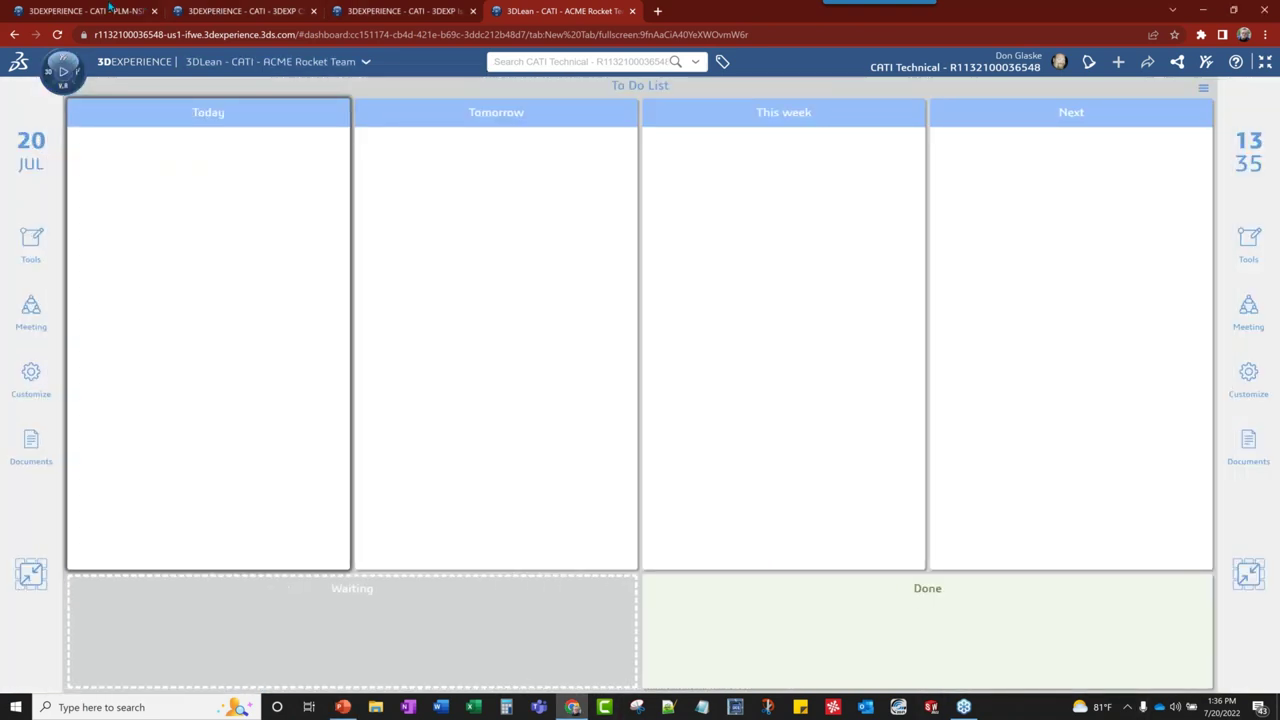
- Switch to the Collaborative Tasks dashboard and open the details of the In Work task for replacement 1/4"-20 thread taps
{"action": "mouse_move", "coordinate": [88, 8]}
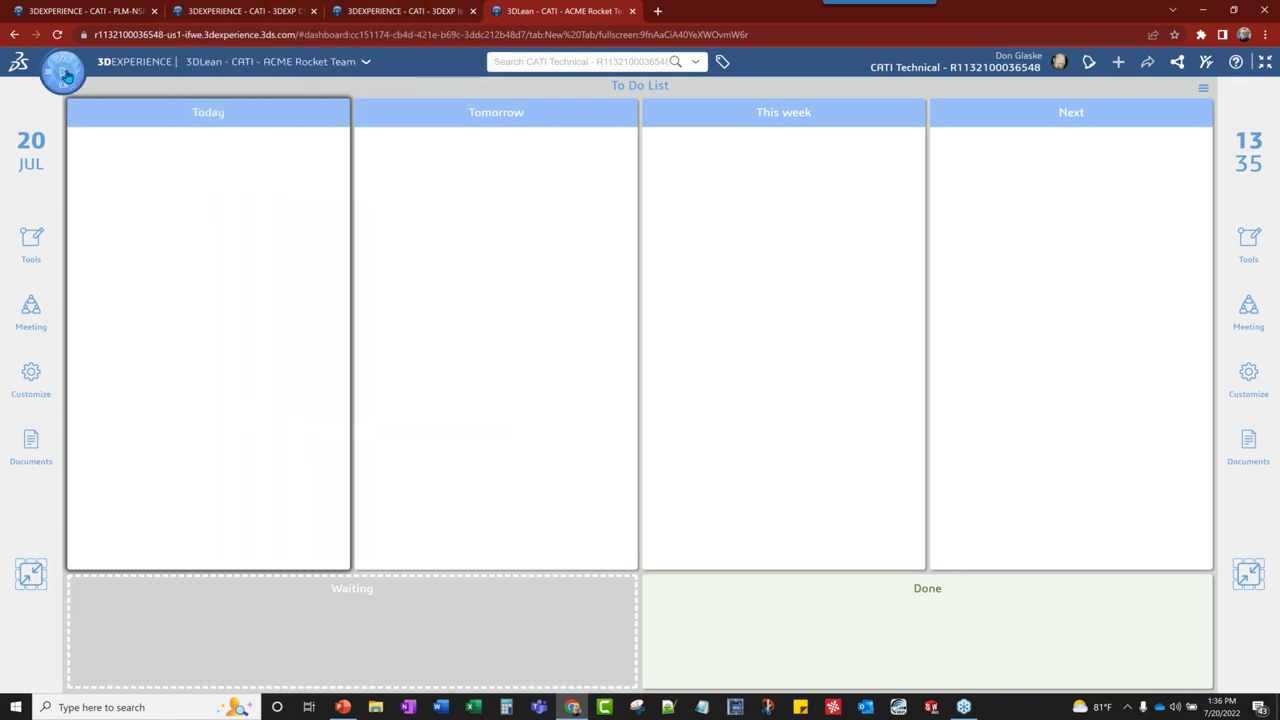
{"action": "left_click", "coordinate": [255, 12]}
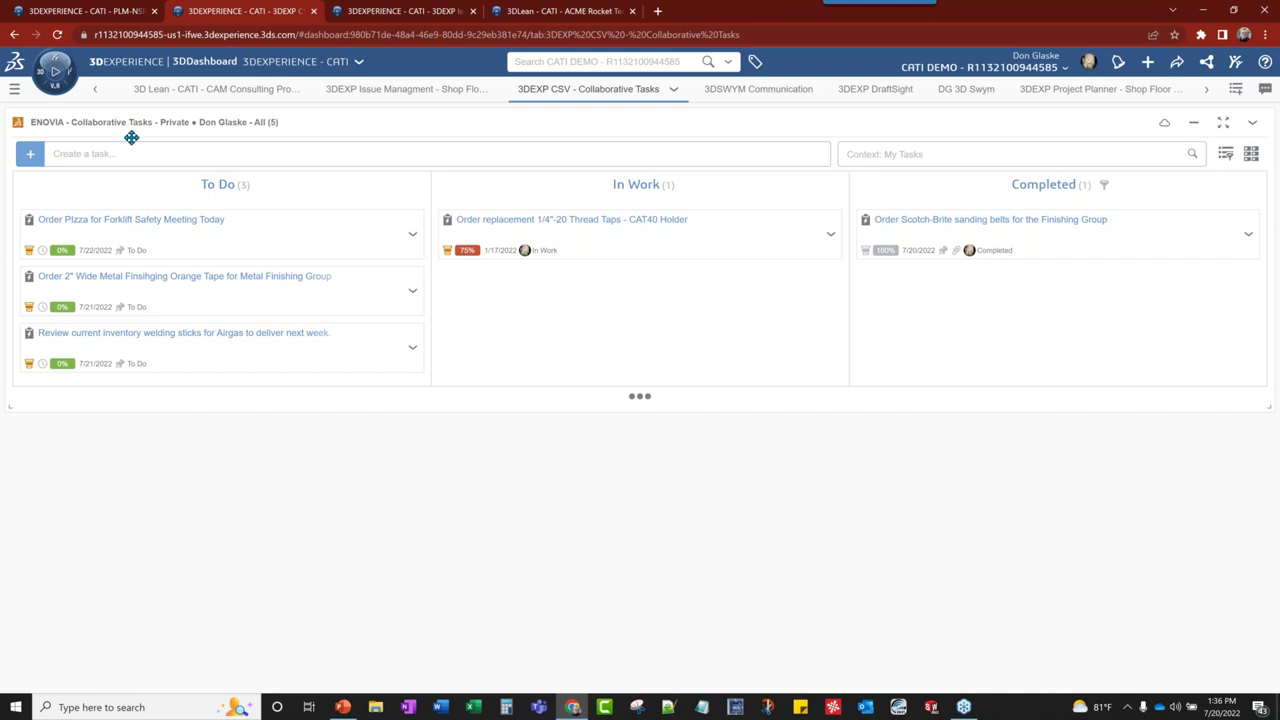
{"action": "left_click_drag", "start_coordinate": [588, 237], "coordinate": [744, 322]}
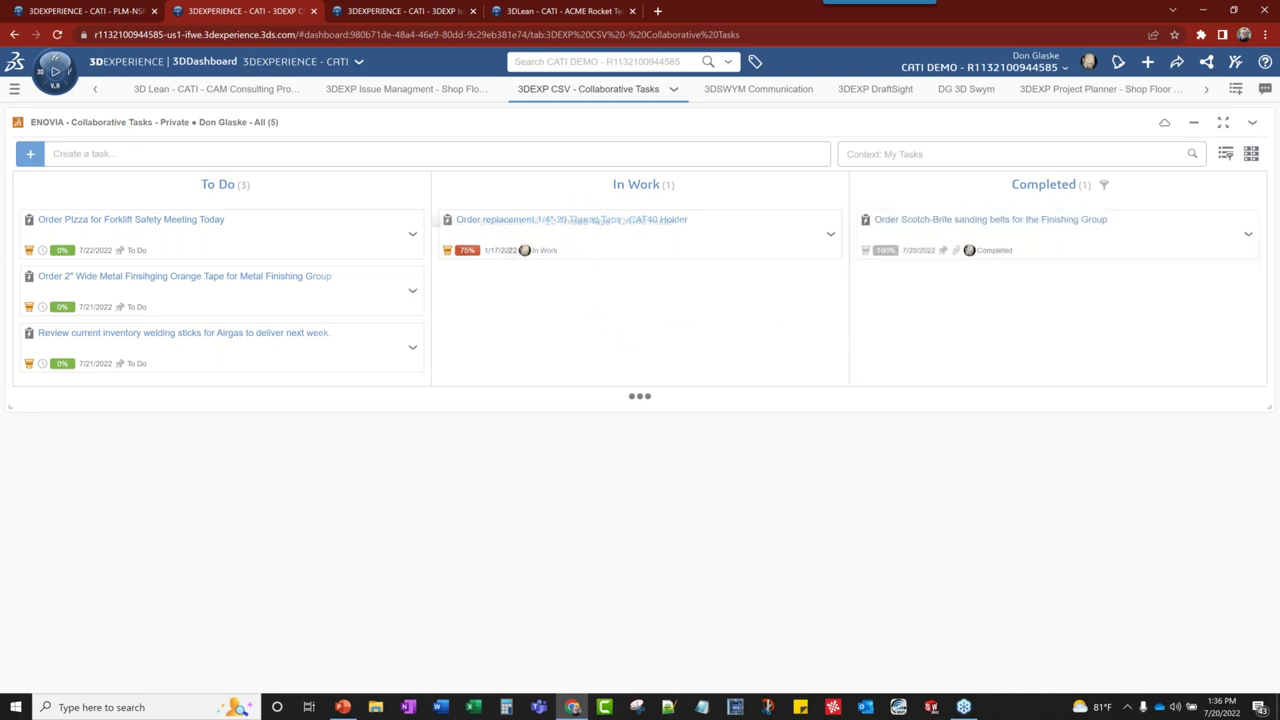
{"action": "left_click", "coordinate": [515, 243]}
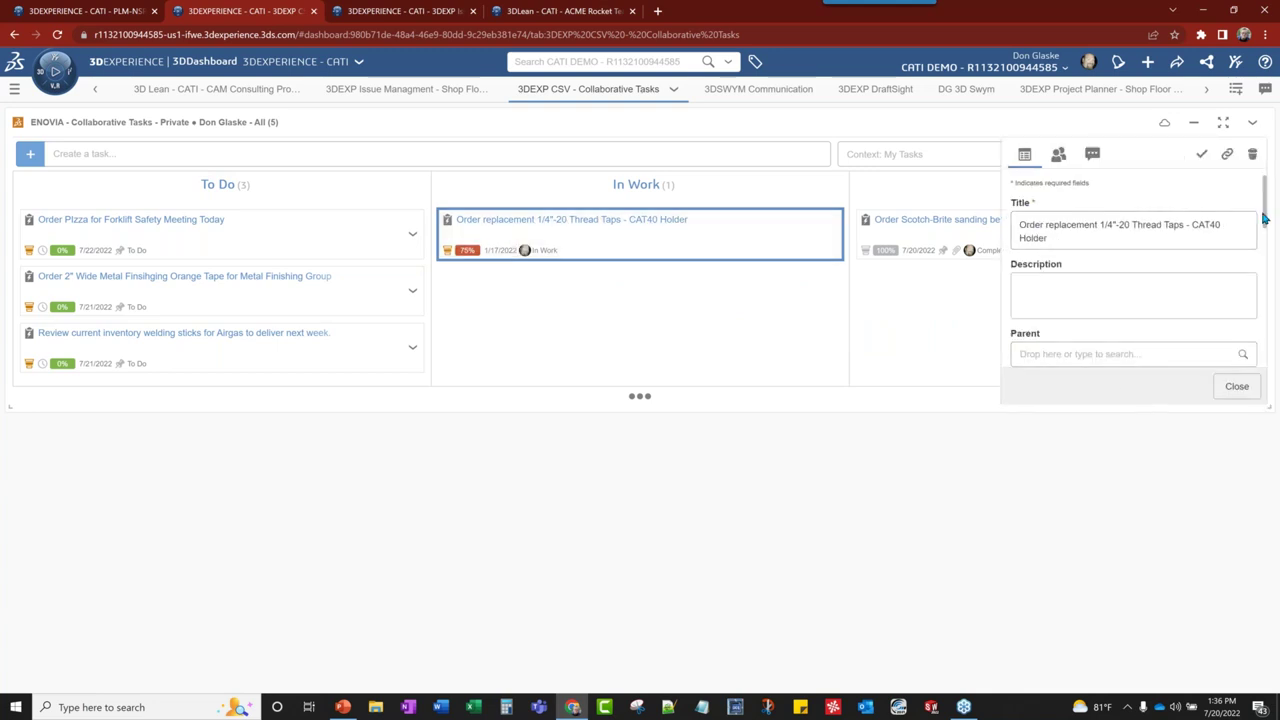
- Look through the details of the In Work task for replacement 1/4"-20 thread taps
{"action": "mouse_move", "coordinate": [1266, 231]}
{"action": "left_mouse_down"}
{"action": "mouse_move", "coordinate": [1266, 330]}
{"action": "mouse_move", "coordinate": [1266, 237]}
{"action": "left_mouse_up"}
{"action": "left_click_drag", "start_coordinate": [543, 234], "coordinate": [700, 282]}
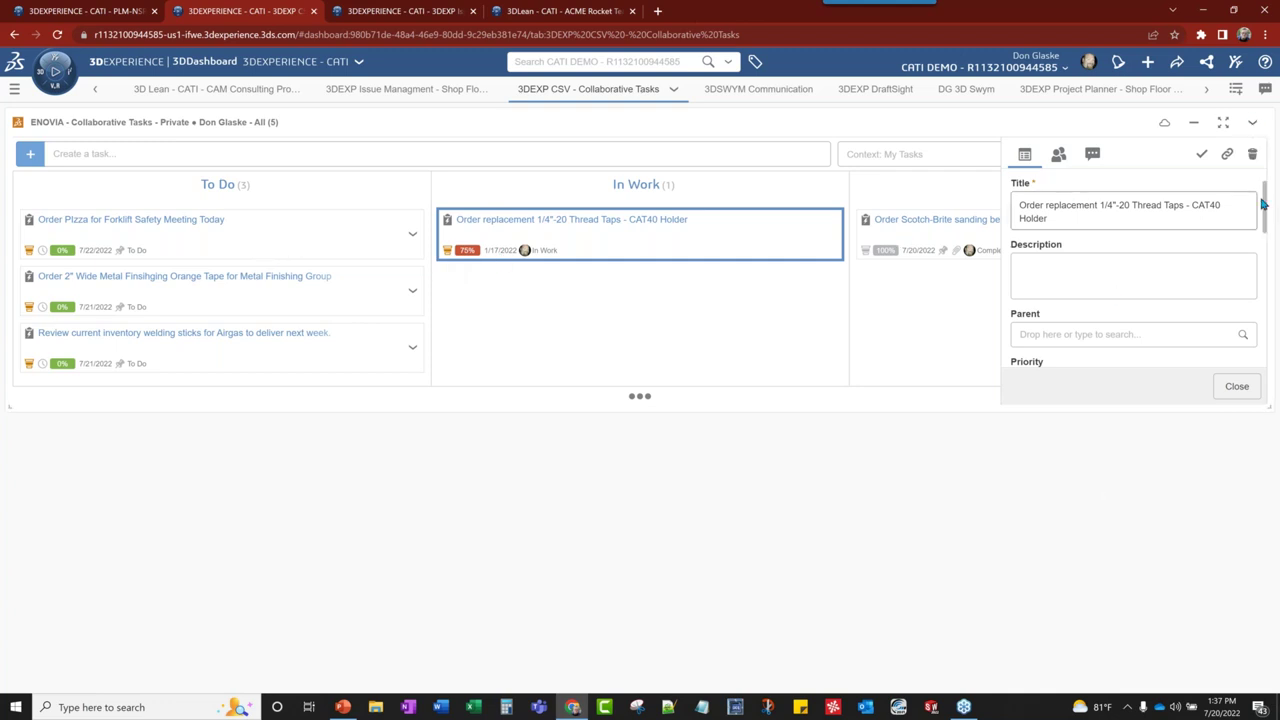
{"action": "left_click_drag", "start_coordinate": [1266, 212], "coordinate": [1020, 506]}
{"action": "left_click", "coordinate": [803, 229]}
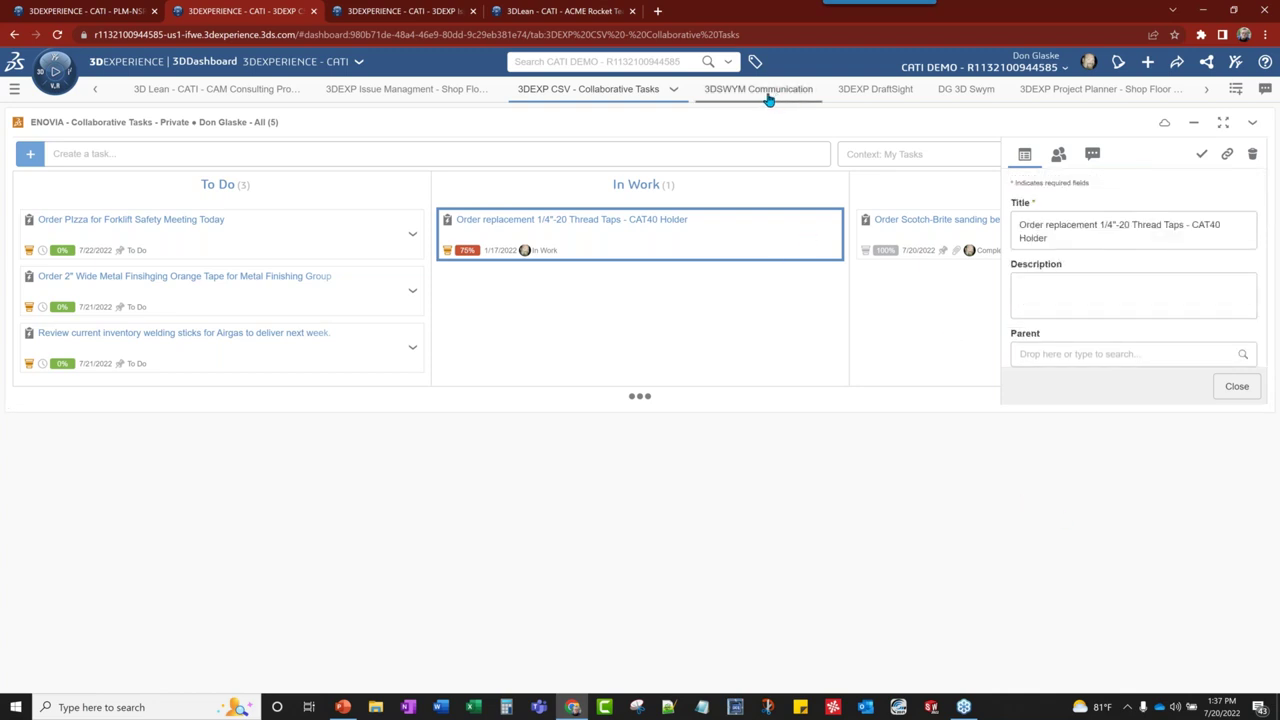
- Switch to the Issue Management dashboard, reload it, and open the properties of the CNC Station Mill #7 tool break issue
{"action": "left_click", "coordinate": [400, 8]}
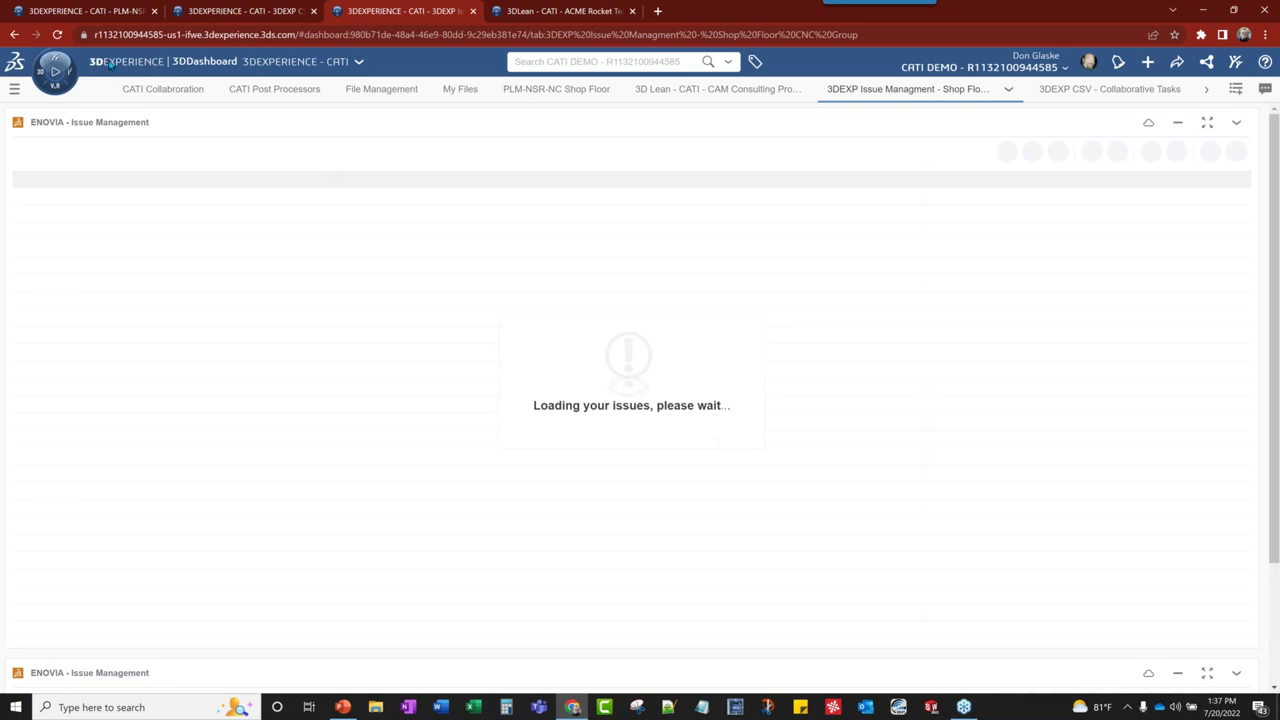
{"action": "left_click", "coordinate": [57, 34]}
{"action": "left_click", "coordinate": [360, 199]}
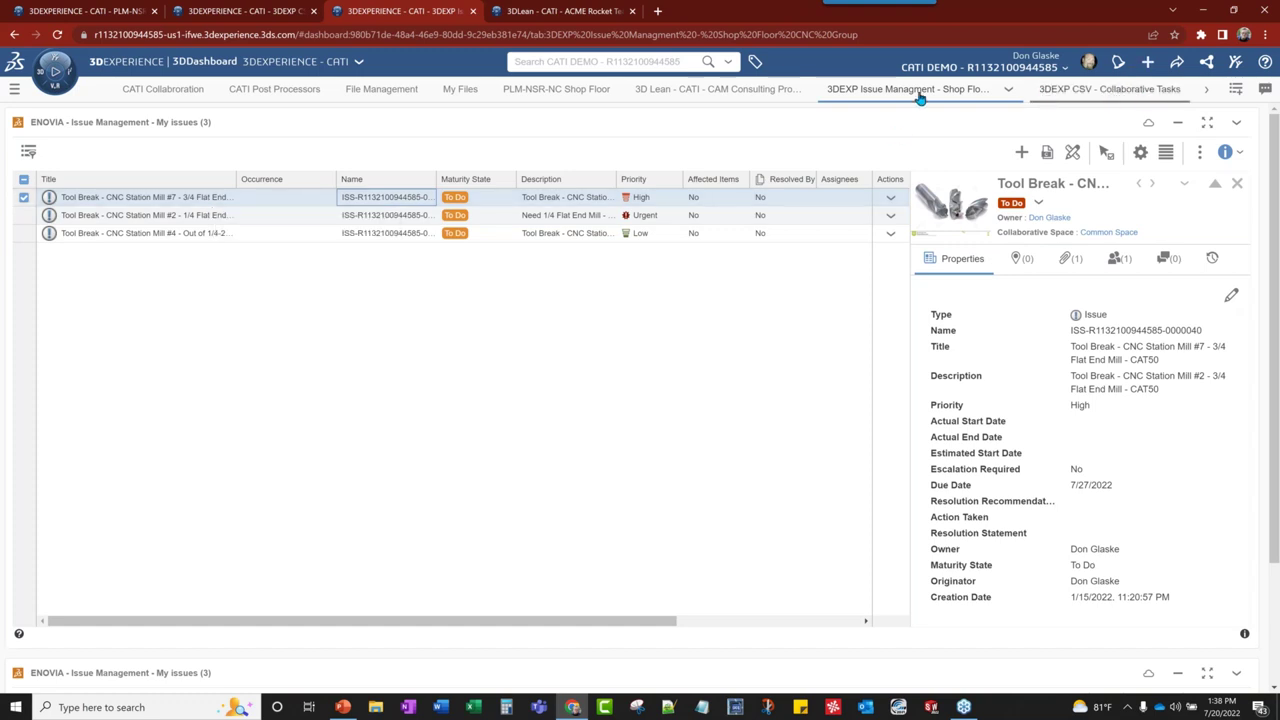
- Return to the Collaborative Tasks dashboards and review the In Work custom post processor tasks on the PLM-NSR-NC Shop Floor dashboard
{"action": "left_click", "coordinate": [245, 11]}
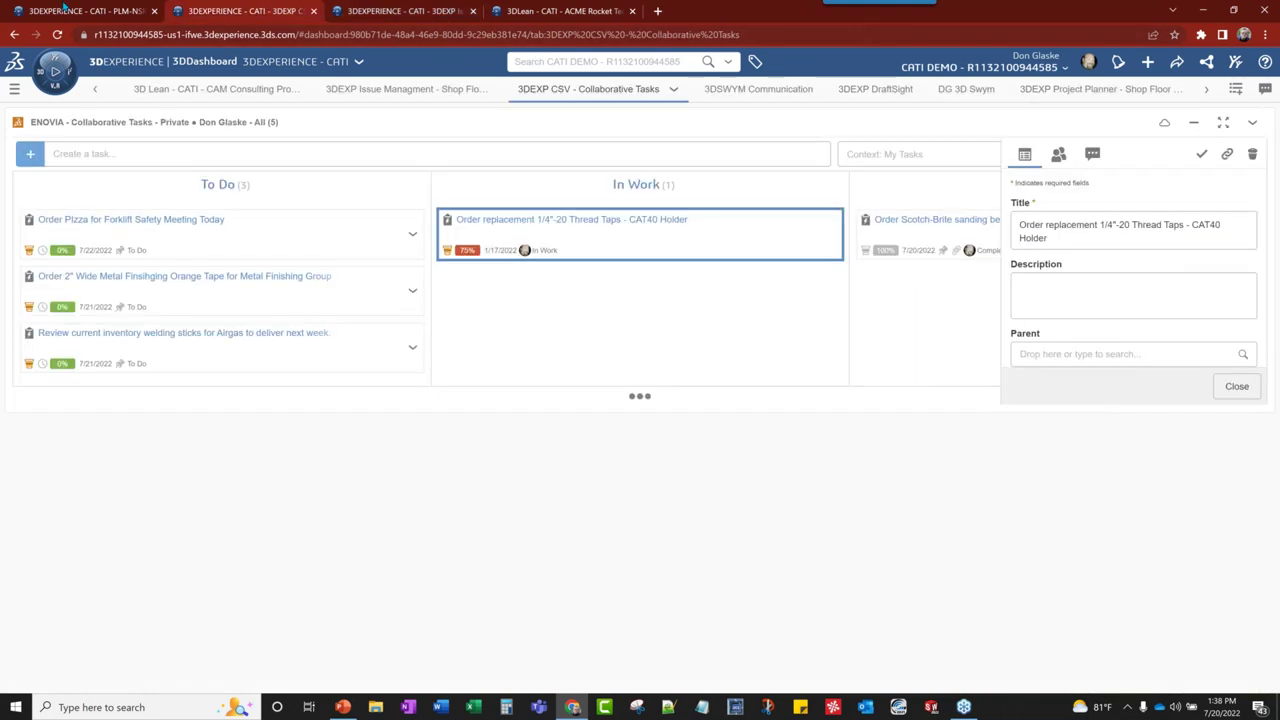
{"action": "left_click", "coordinate": [68, 11]}
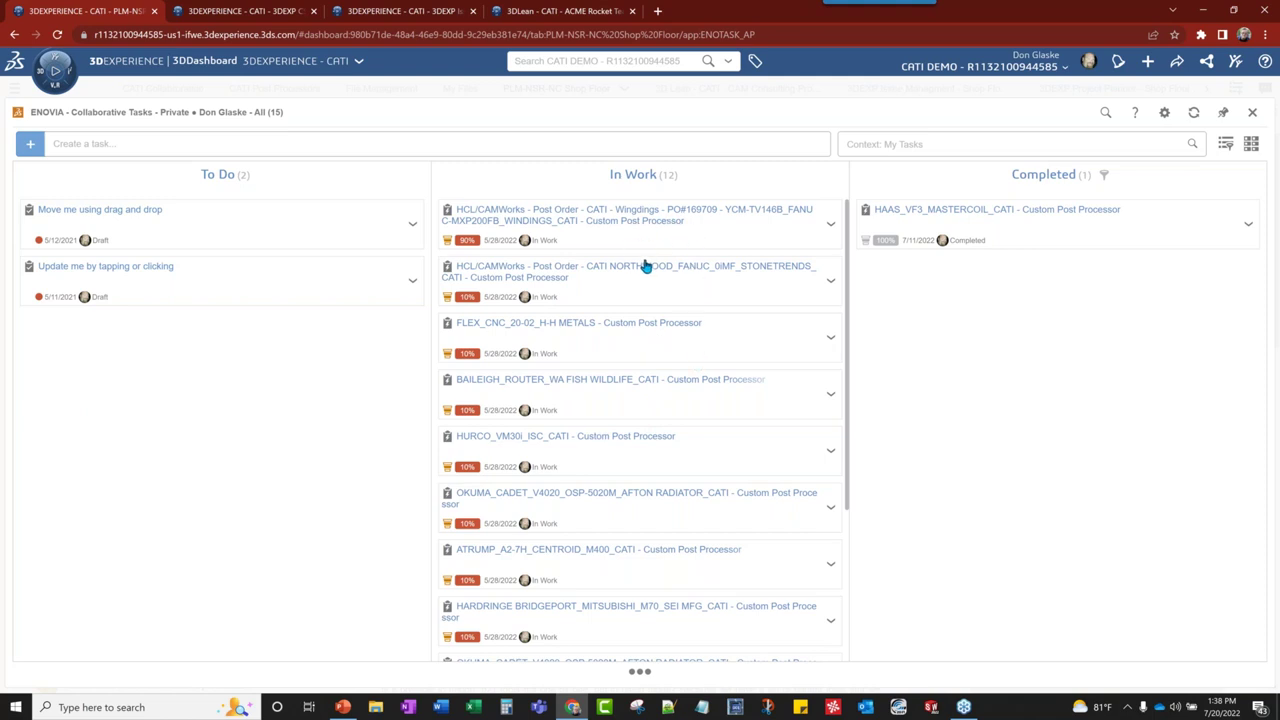
{"action": "left_click_drag", "start_coordinate": [649, 266], "coordinate": [611, 266]}
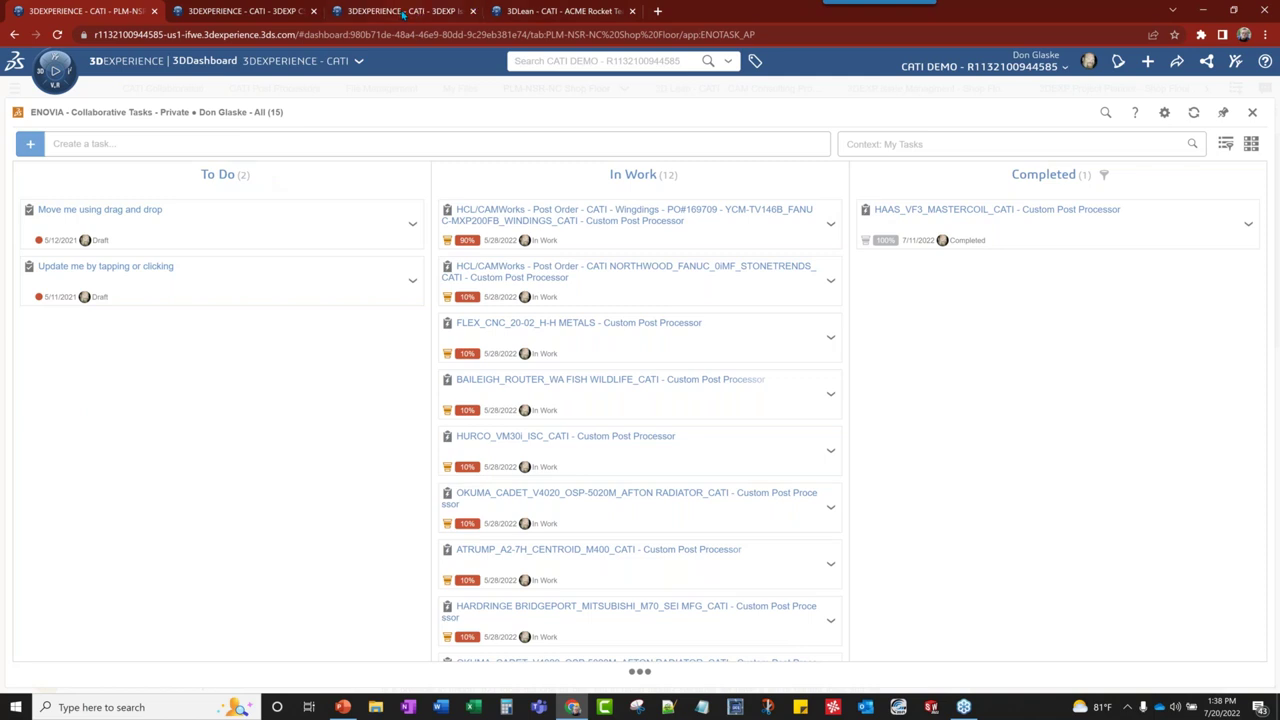
- Leave the ACME Rocket Team board in 3DLean and open the CAM Consulting Projects to-do list of the ACME Manufacturing Group board
{"action": "left_click", "coordinate": [562, 11]}
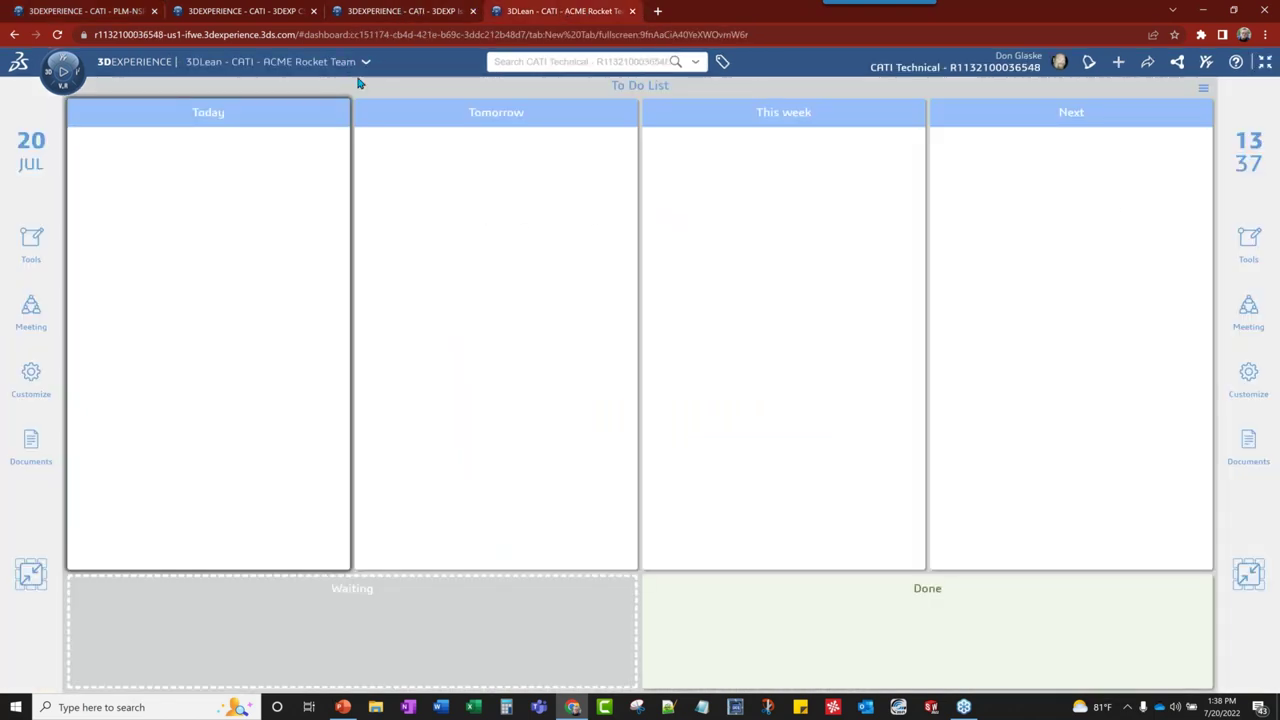
{"action": "left_click", "coordinate": [1239, 570]}
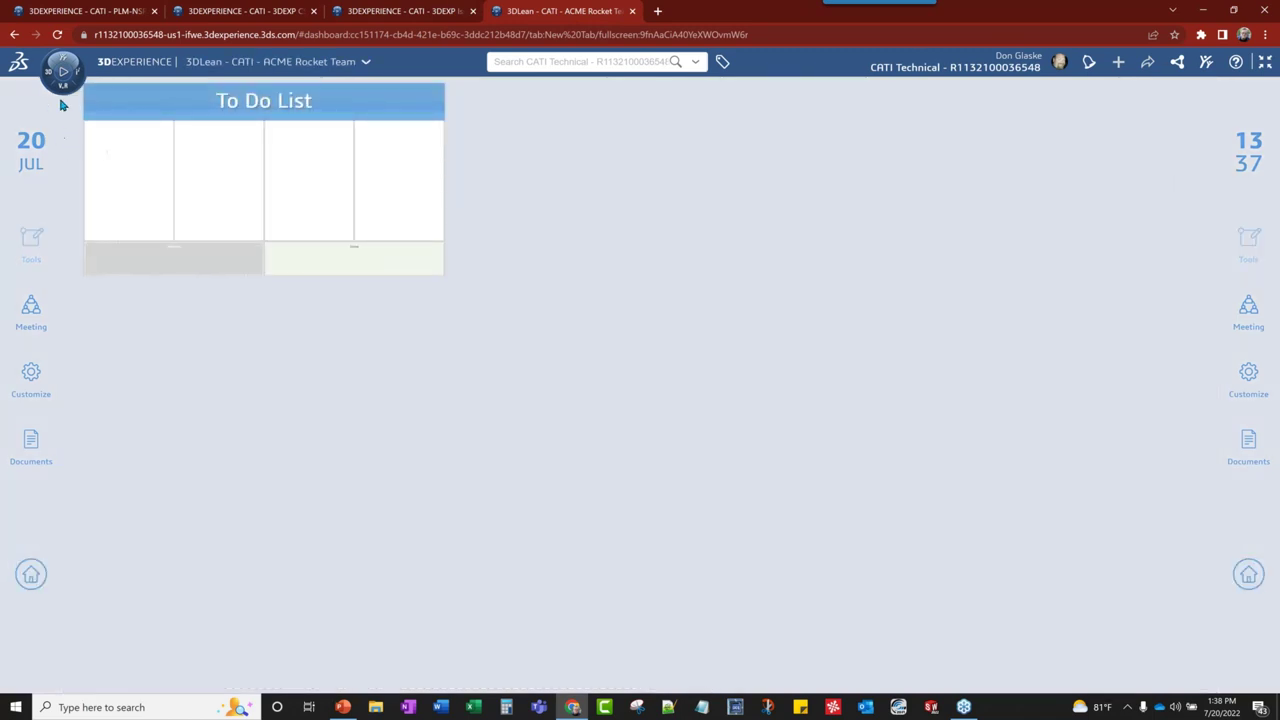
{"action": "left_click", "coordinate": [1248, 588]}
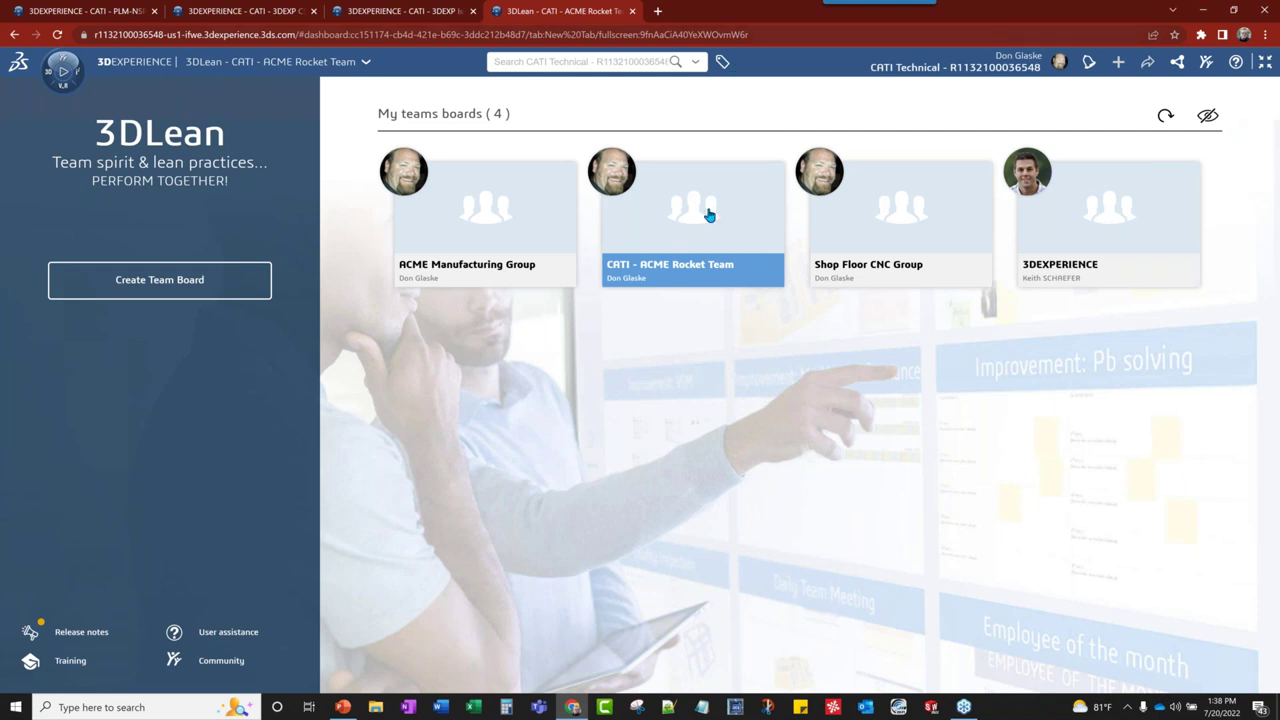
{"action": "left_click", "coordinate": [542, 238]}
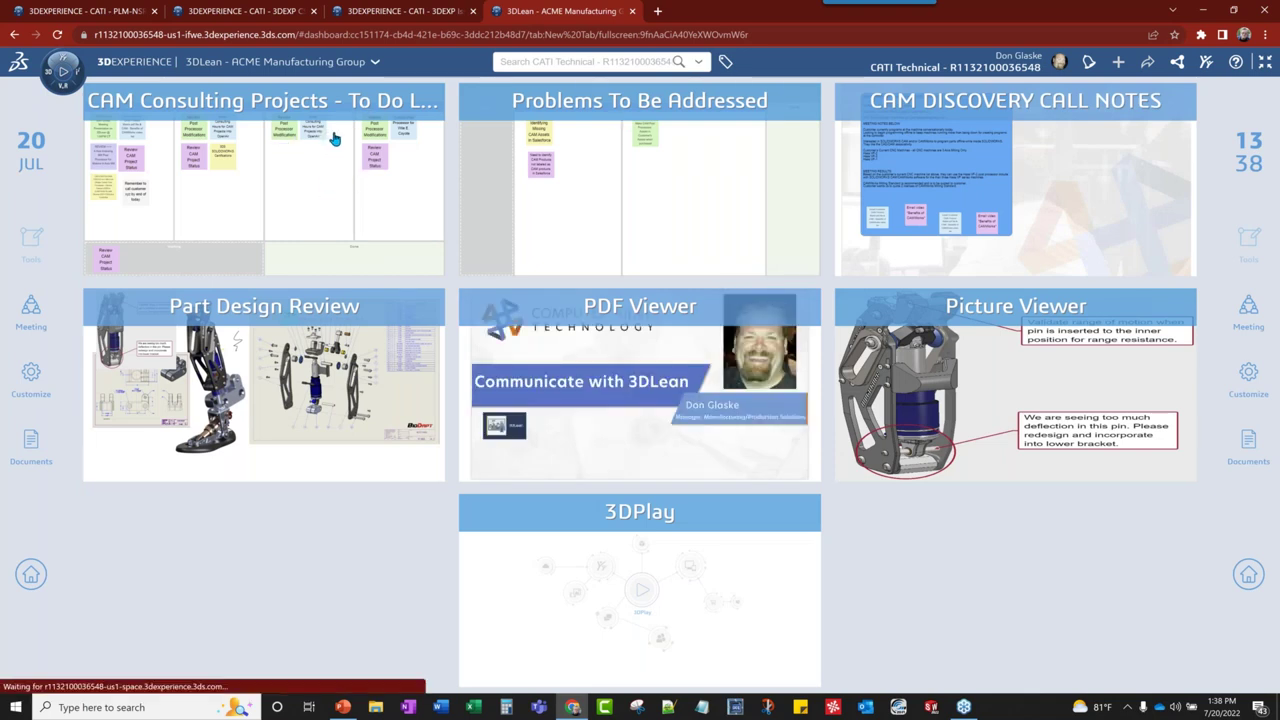
{"action": "left_click", "coordinate": [331, 137]}
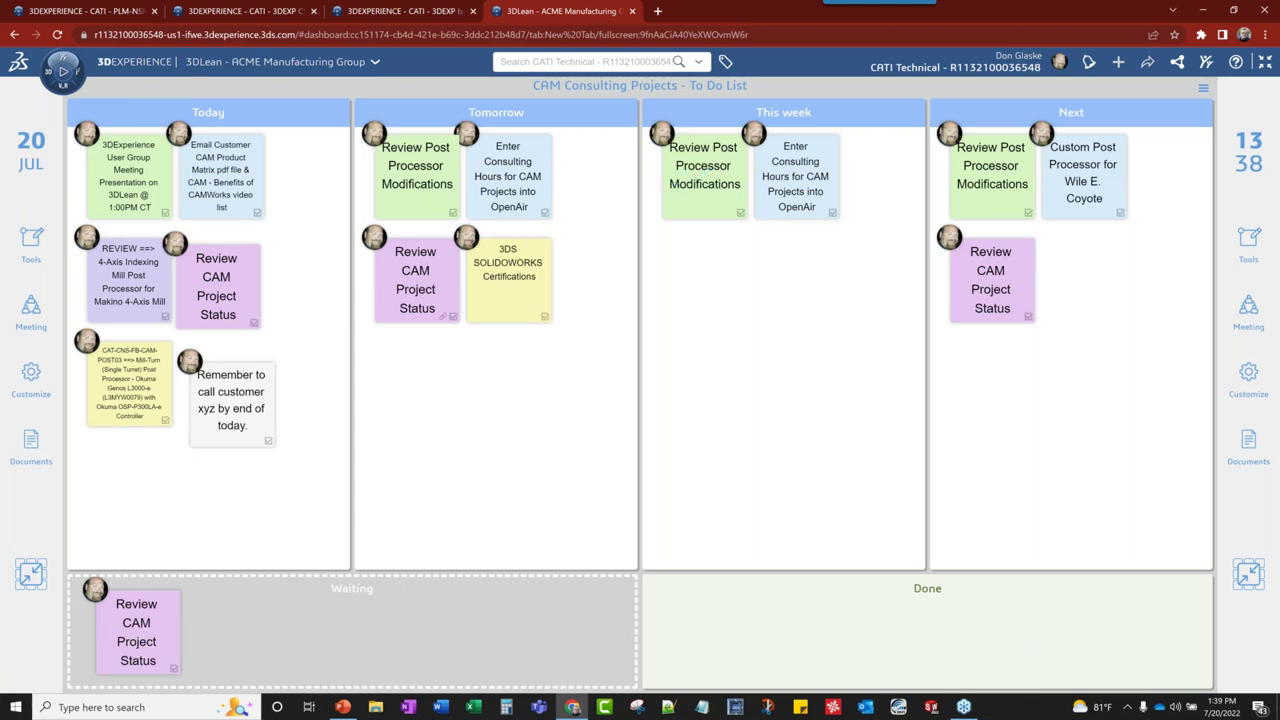
- Switch to PowerPoint and back to 3DLean, and return from the to-do list to the ACME Manufacturing Group board overview
{"action": "left_click", "coordinate": [343, 707]}
{"action": "key", "text": "alt+Tab"}
{"action": "left_click", "coordinate": [1251, 584]}
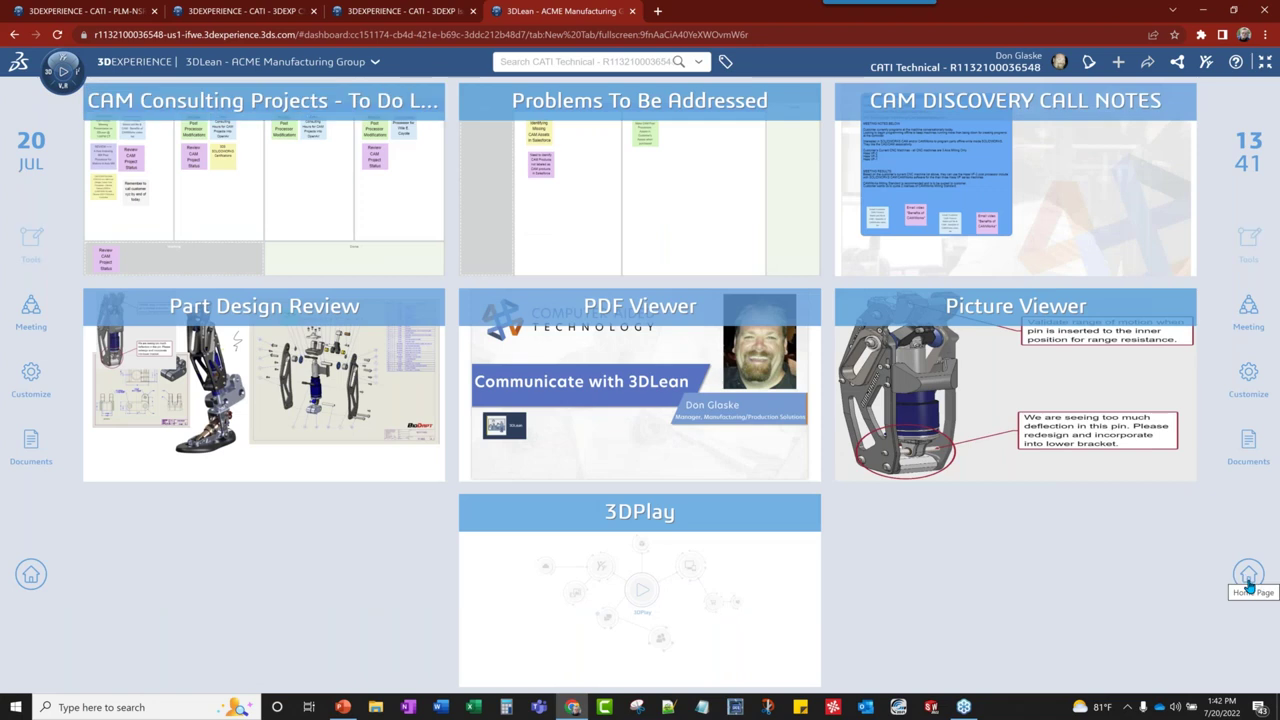